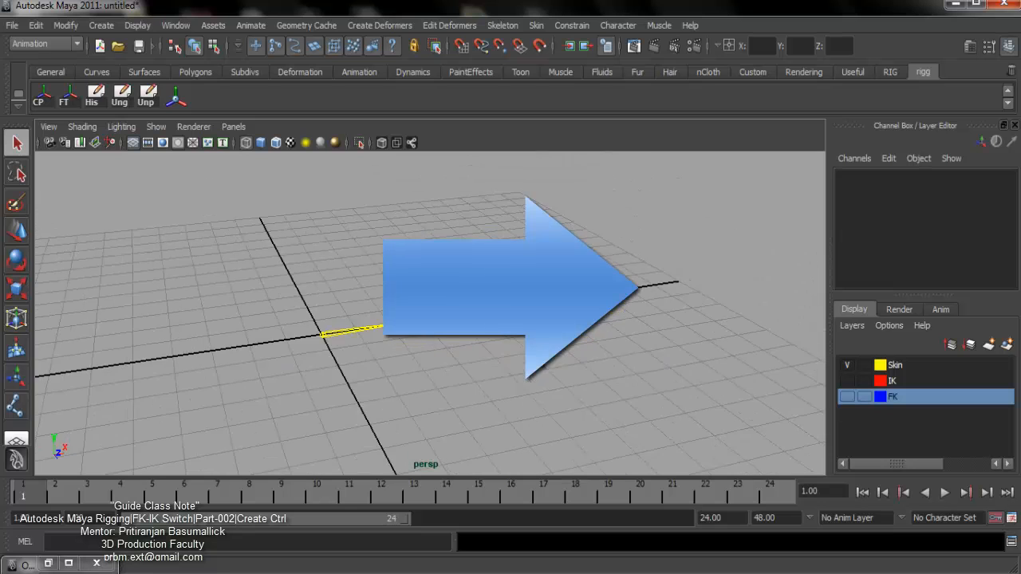
Start the CV Curve tool with the curve degree set to 1 Linear
{"action": "middle_click_drag", "start_coordinate": [414, 319], "coordinate": [479, 307], "text": "alt"}
{"action": "left_click_drag", "start_coordinate": [479, 307], "coordinate": [553, 335], "text": "alt"}
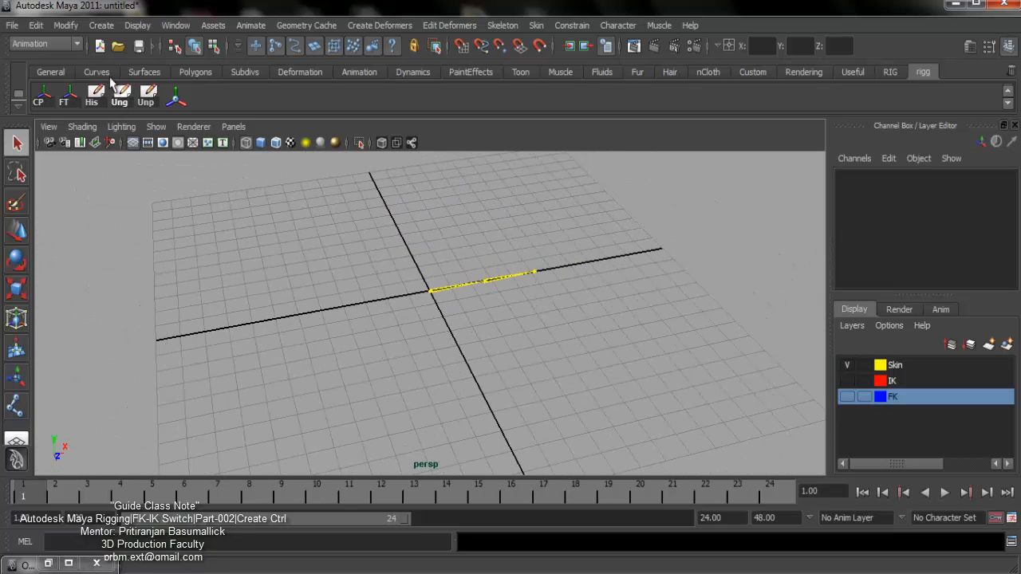
{"action": "left_click", "coordinate": [101, 25]}
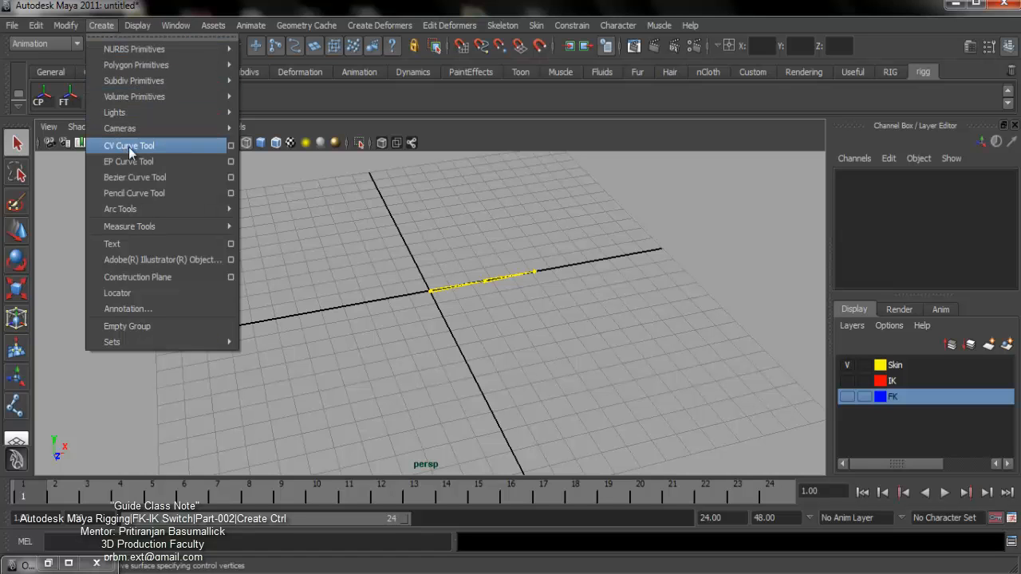
{"action": "left_click", "coordinate": [228, 145]}
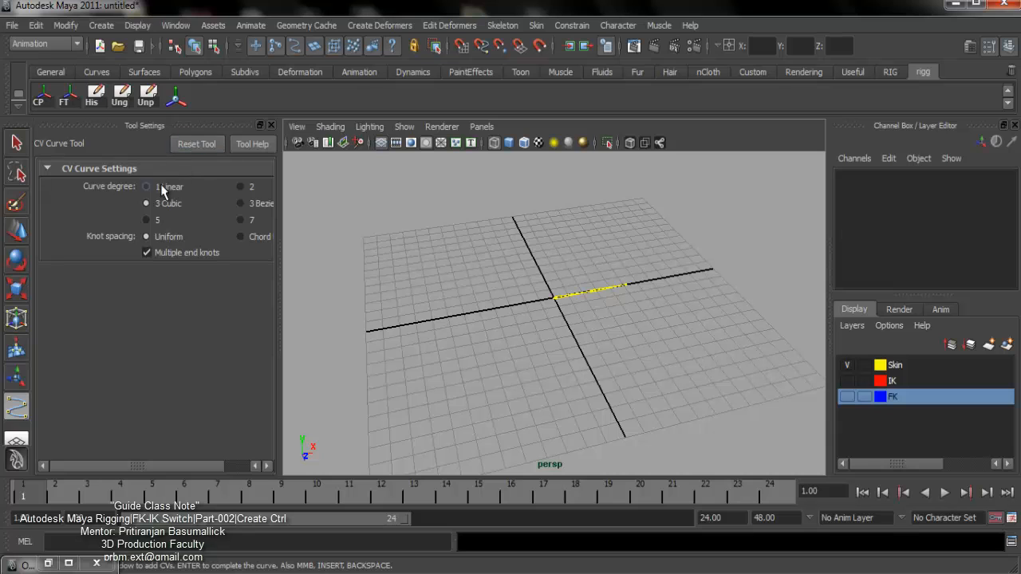
{"action": "left_click", "coordinate": [272, 125]}
Draw a closed square curve snapped to the grid in the top view, beyond the end of the joint chain
{"action": "key", "text": "space"}
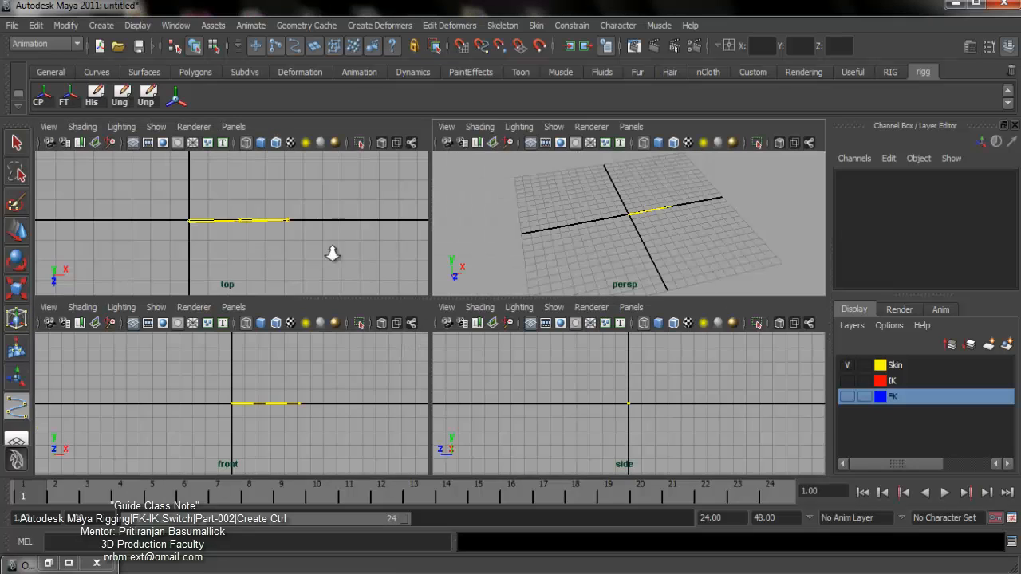
{"action": "scroll", "coordinate": [648, 245], "scroll_direction": "down", "scroll_amount": 3}
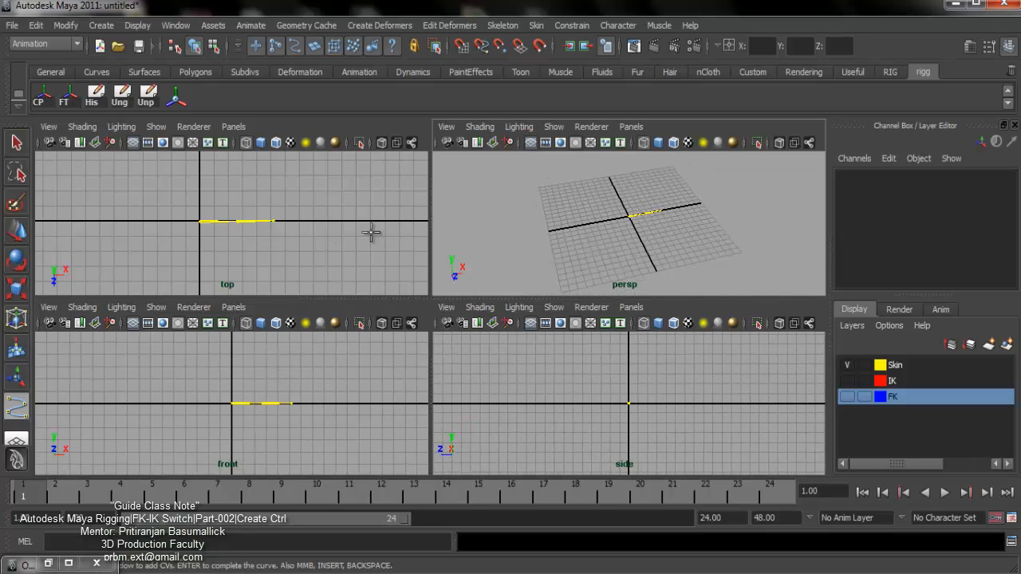
{"action": "scroll", "coordinate": [349, 245], "scroll_direction": "down", "scroll_amount": 2}
{"action": "middle_click_drag", "start_coordinate": [333, 244], "coordinate": [299, 256], "text": "alt"}
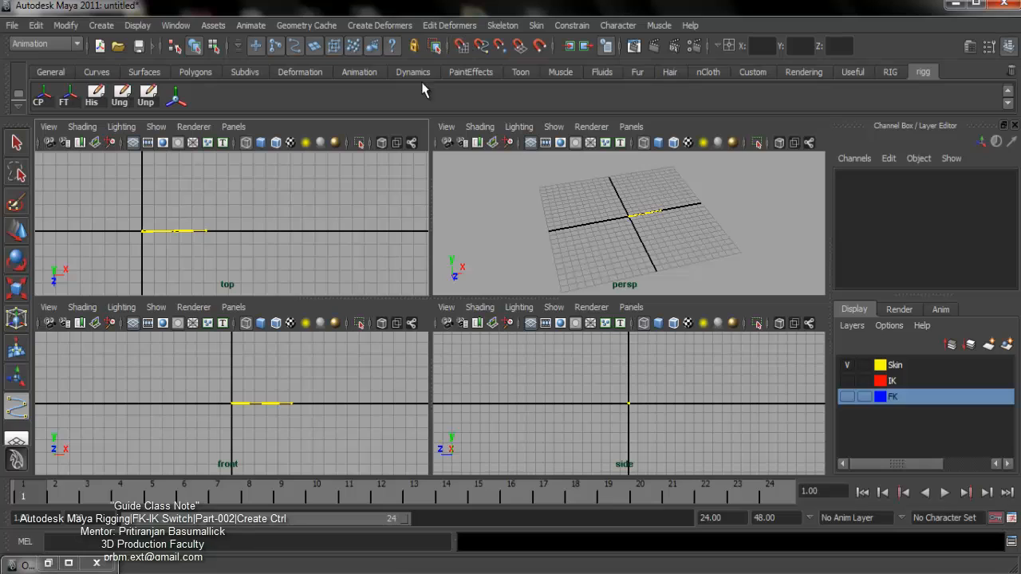
{"action": "key", "text": "x"}
{"action": "left_click", "coordinate": [266, 217]}
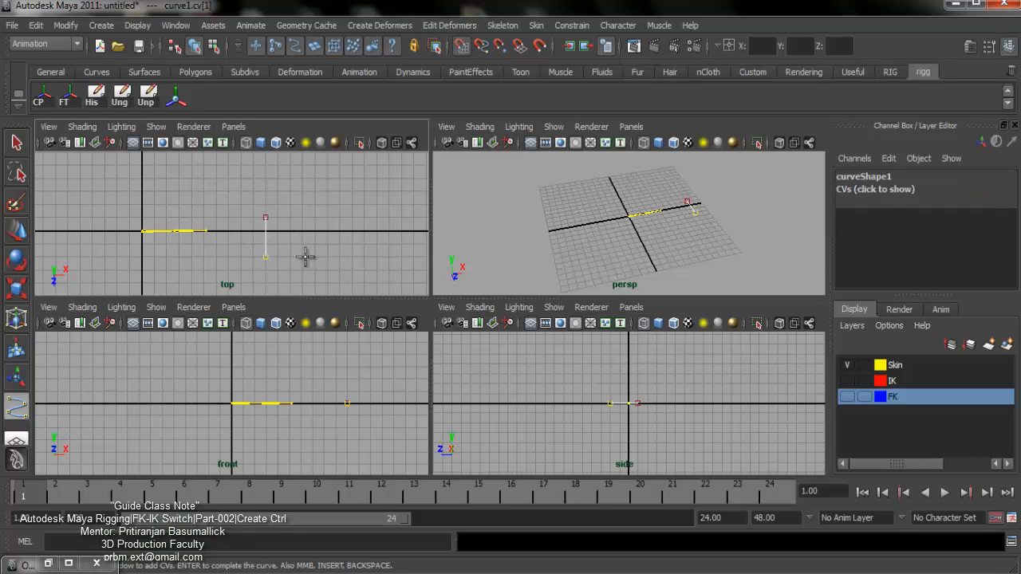
{"action": "left_click", "coordinate": [306, 256]}
{"action": "left_click", "coordinate": [267, 217]}
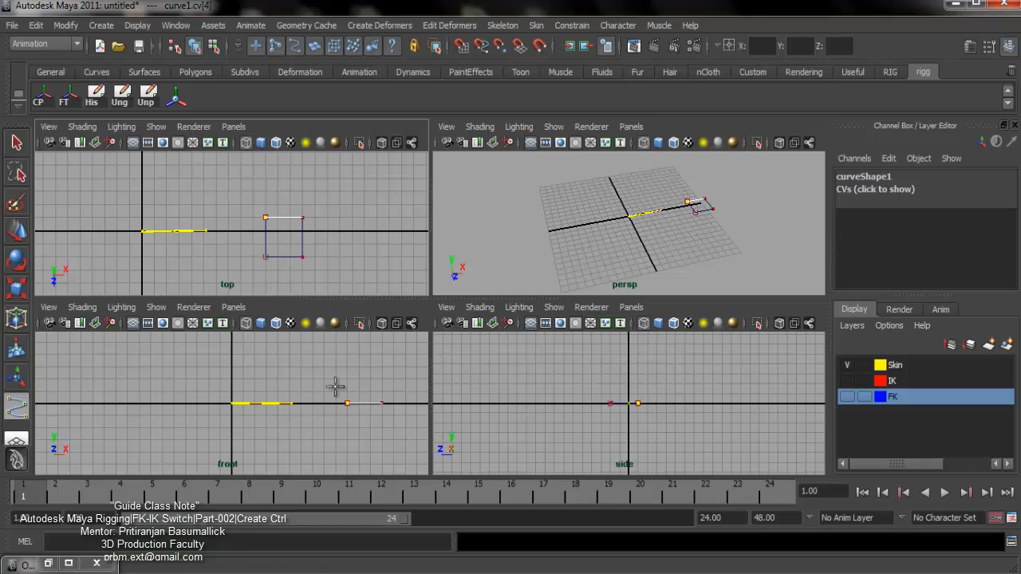
Continue the curve upward from the square's starting corner and draw a matching closed square directly above it
{"action": "middle_click_drag", "start_coordinate": [343, 392], "coordinate": [286, 423], "text": "alt"}
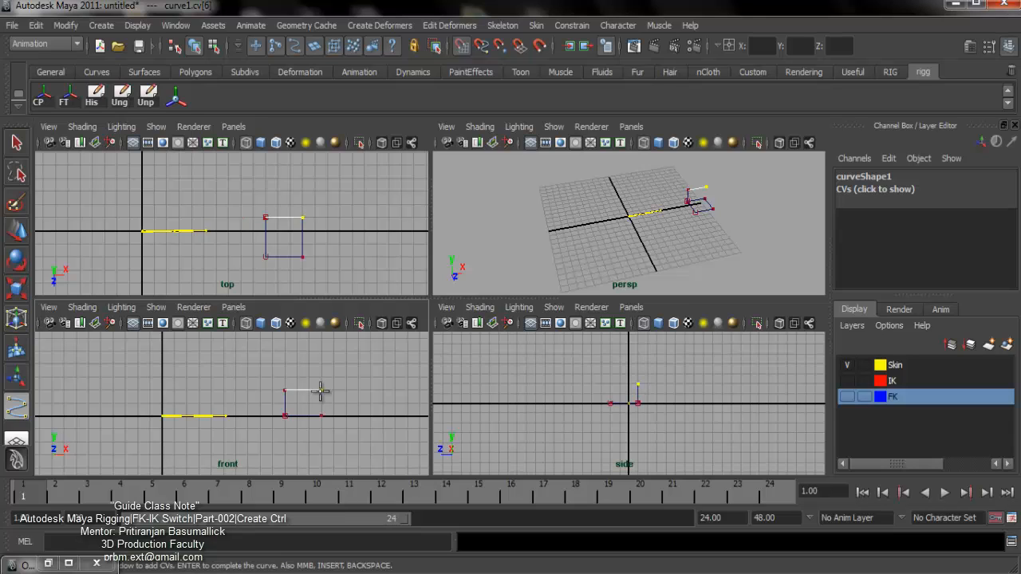
{"action": "left_click", "coordinate": [265, 256]}
{"action": "left_click", "coordinate": [265, 217]}
{"action": "left_click_drag", "start_coordinate": [620, 225], "coordinate": [623, 199], "text": "alt"}
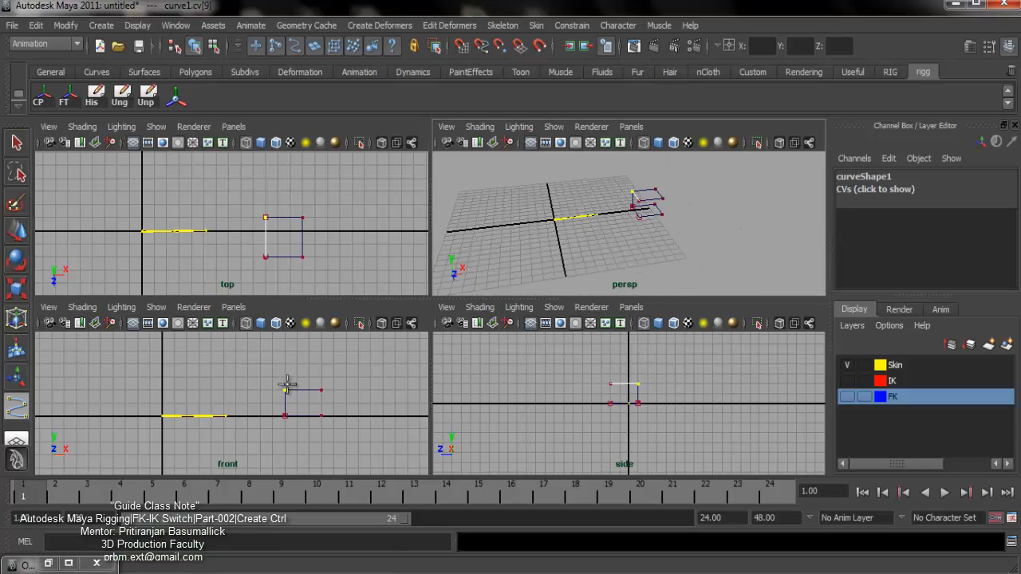
Extend the curve along the upper square's near edge and down to the lower square, forming a second vertical edge of the box
{"action": "key", "text": "x"}
{"action": "left_click", "coordinate": [266, 257]}
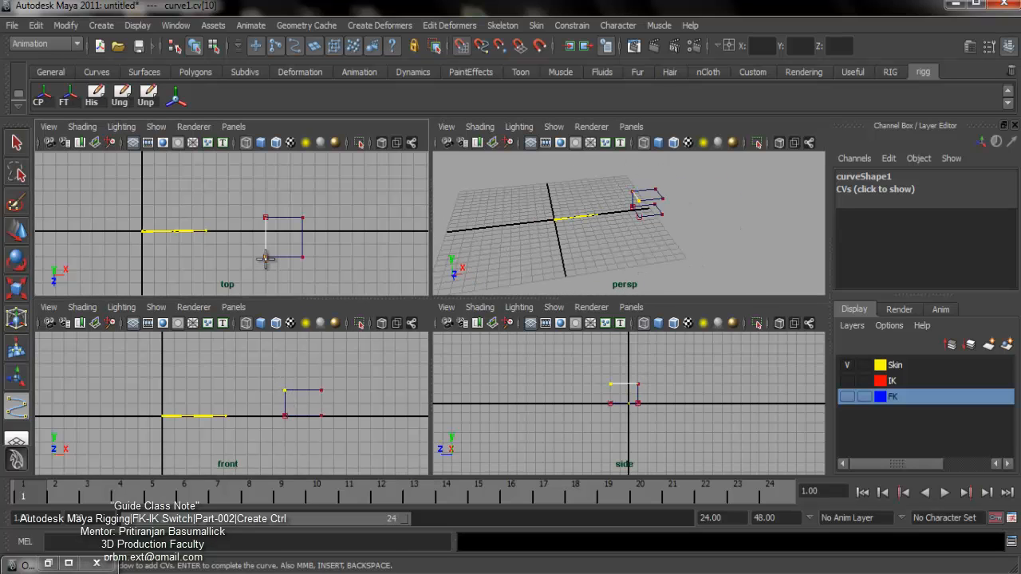
{"action": "left_click", "coordinate": [285, 416]}
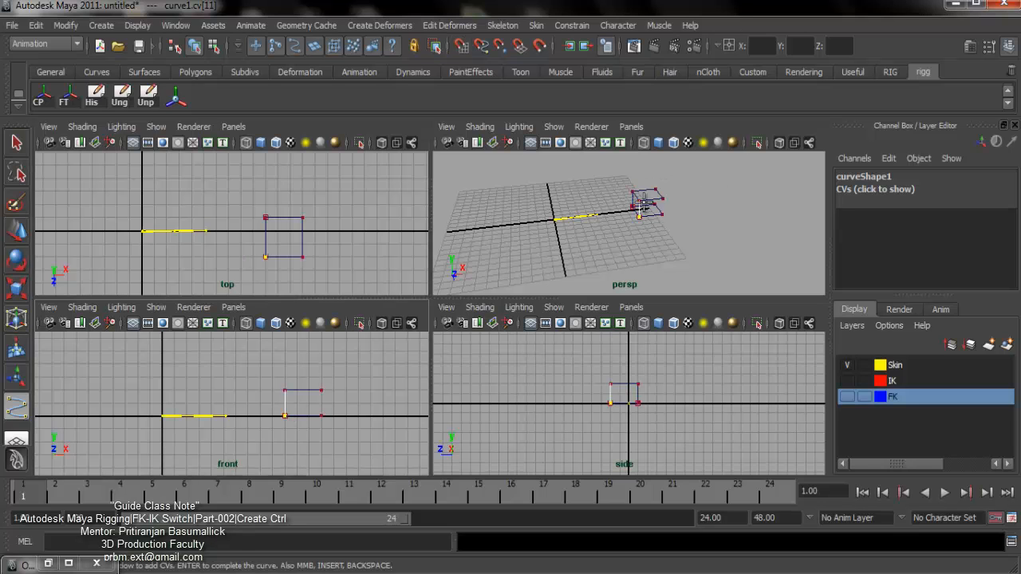
{"action": "left_click_drag", "start_coordinate": [639, 206], "coordinate": [629, 237], "text": "alt"}
{"action": "left_click", "coordinate": [638, 402]}
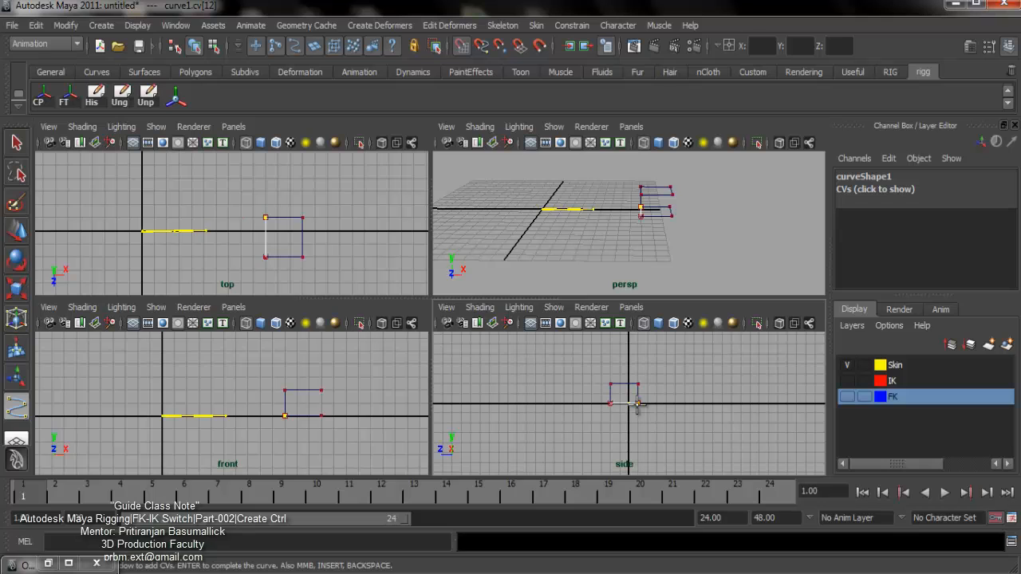
{"action": "left_click_drag", "start_coordinate": [702, 220], "coordinate": [659, 222], "text": "alt"}
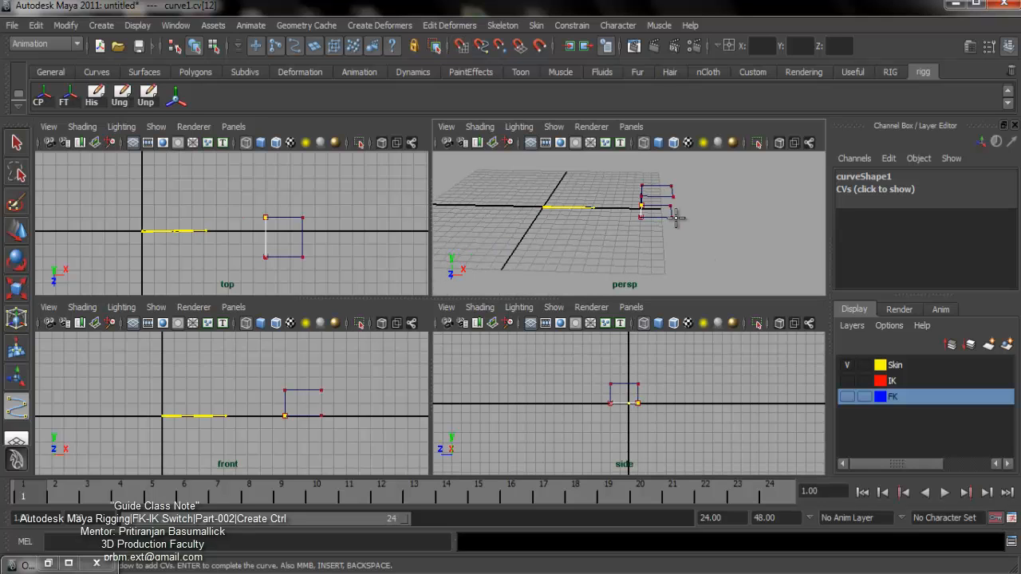
{"action": "key", "text": "BackSpace"}
Add the box's two remaining vertical edges with grid-snapped points and finish the curve
{"action": "key", "text": "x"}
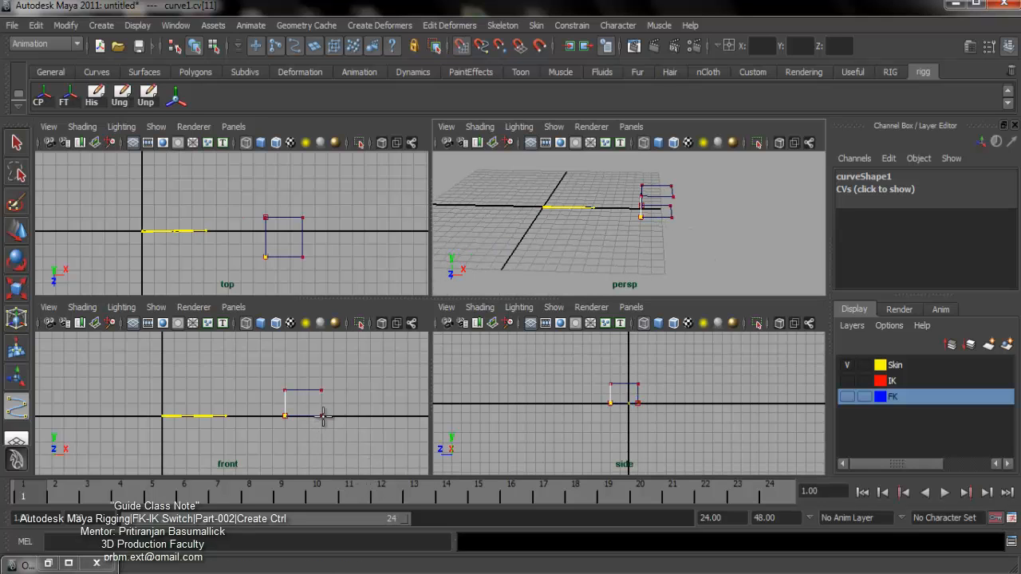
{"action": "left_click", "coordinate": [323, 416]}
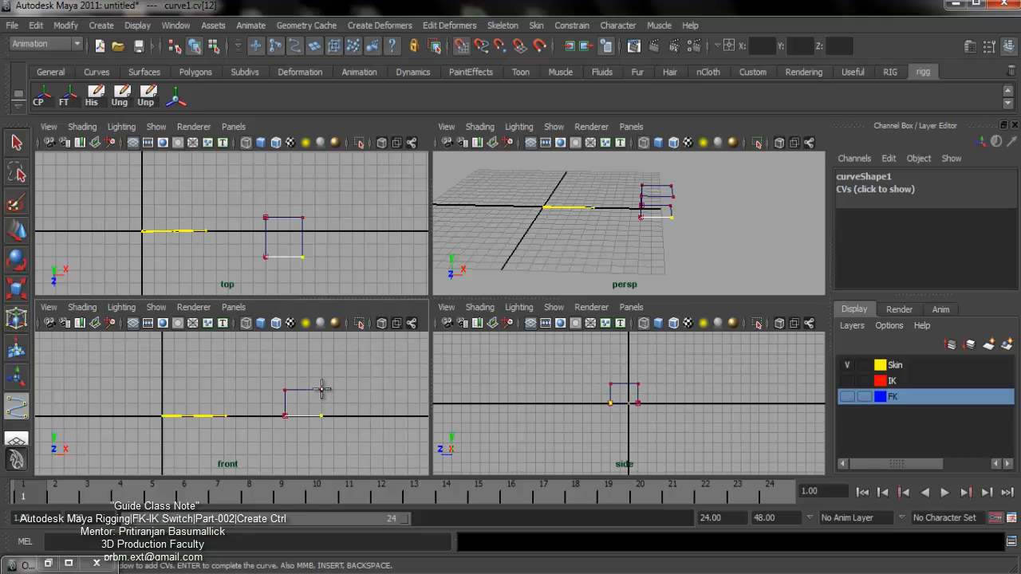
{"action": "left_click", "coordinate": [321, 389]}
{"action": "left_click", "coordinate": [303, 217]}
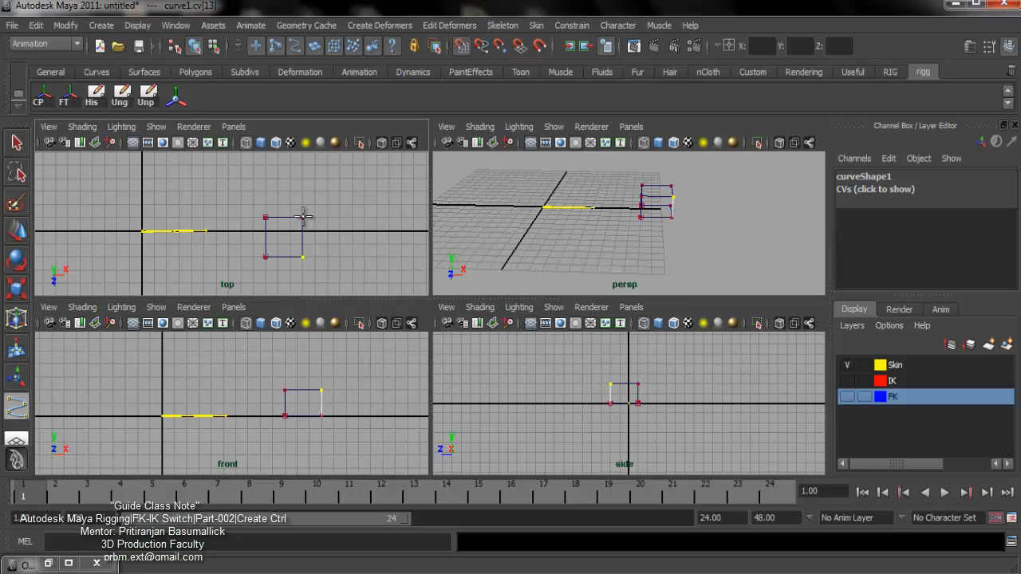
{"action": "left_click", "coordinate": [321, 415]}
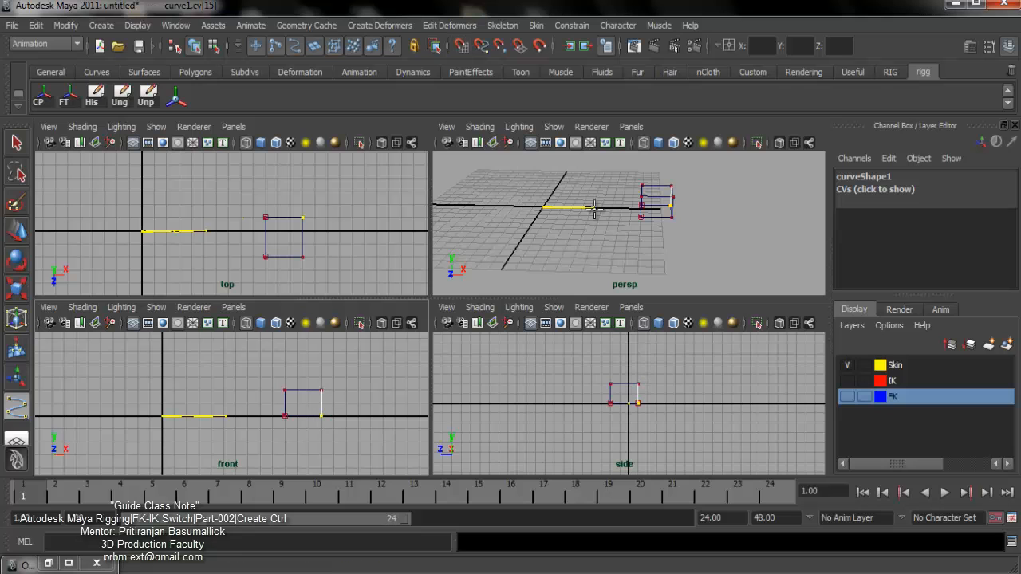
{"action": "left_click_drag", "start_coordinate": [592, 209], "coordinate": [682, 196], "text": "alt"}
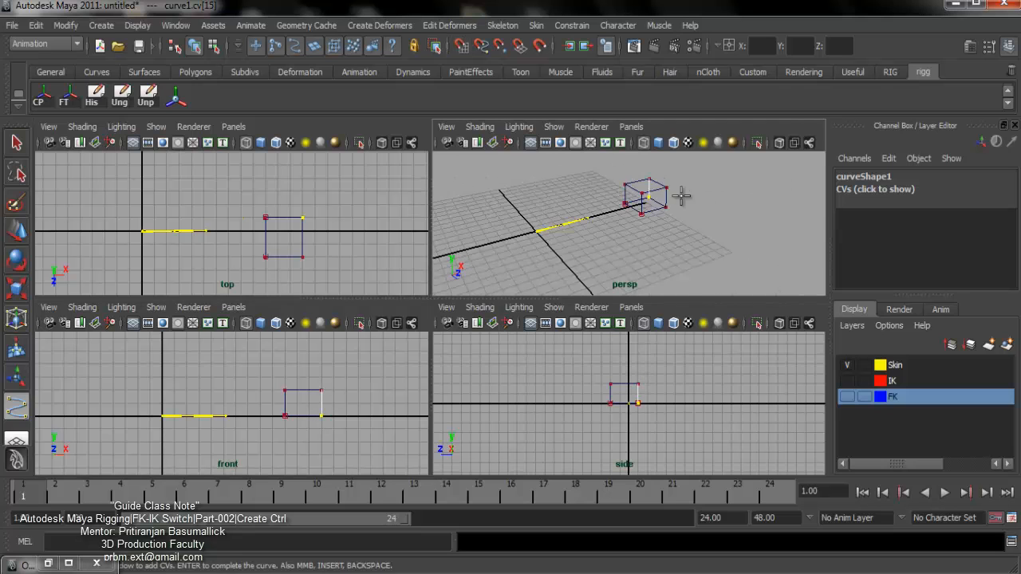
{"action": "key", "text": "w"}
{"action": "key", "text": "space"}
{"action": "left_click", "coordinate": [638, 314]}
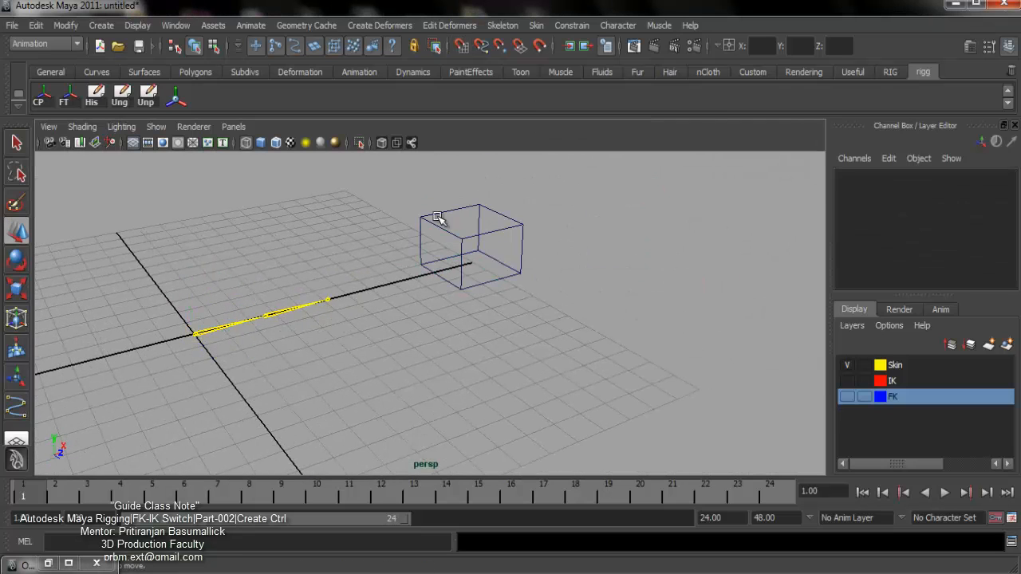
Center the box curve's pivot, freeze its transformations and delete its history
{"action": "left_click", "coordinate": [439, 217]}
{"action": "scroll", "coordinate": [522, 243], "scroll_direction": "down", "scroll_amount": 2}
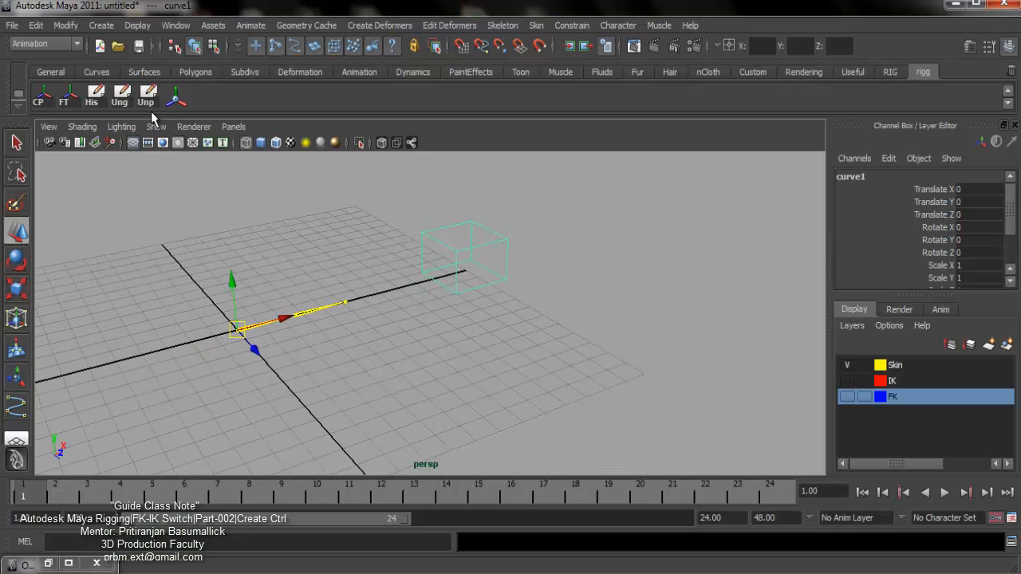
{"action": "left_click", "coordinate": [40, 97]}
{"action": "left_click", "coordinate": [65, 97]}
{"action": "left_click", "coordinate": [97, 99]}
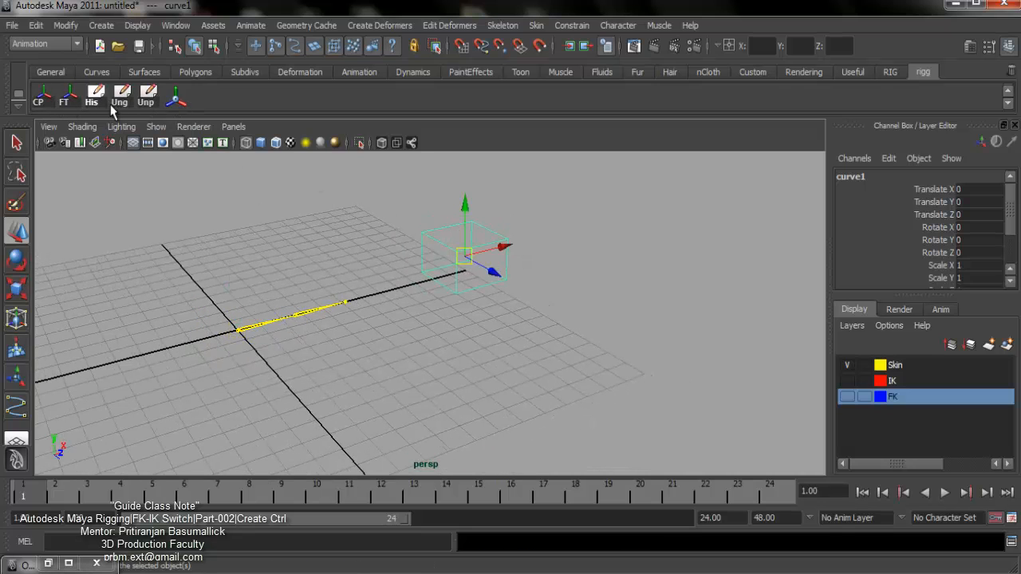
{"action": "scroll", "coordinate": [551, 318], "scroll_direction": "up", "scroll_amount": 1}
{"action": "left_click", "coordinate": [551, 319]}
Create a polygon cube on the grid beside the box curve and display the view shaded
{"action": "scroll", "coordinate": [458, 316], "scroll_direction": "down", "scroll_amount": 5}
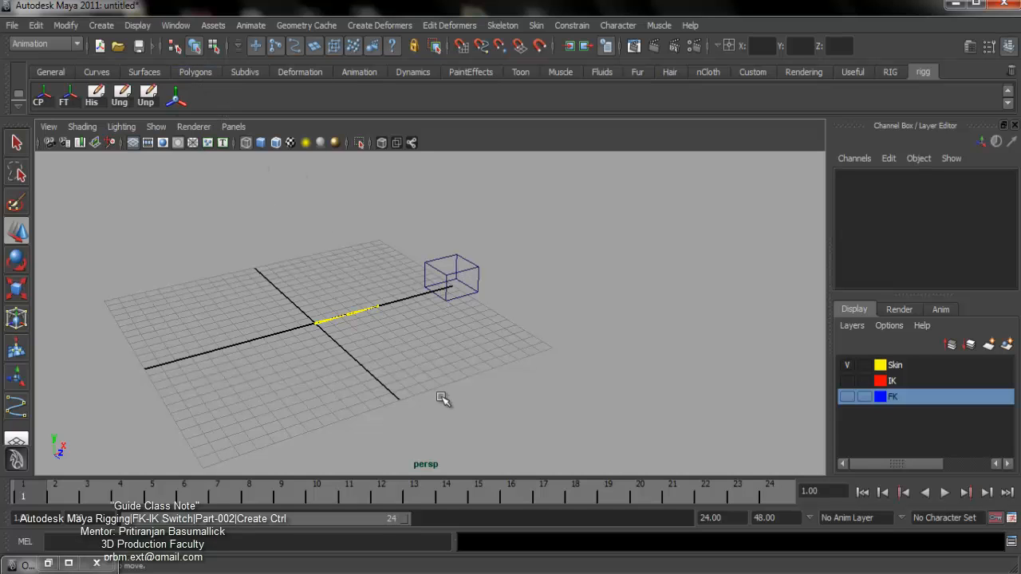
{"action": "scroll", "coordinate": [445, 398], "scroll_direction": "up", "scroll_amount": 3}
{"action": "left_click", "coordinate": [195, 71]}
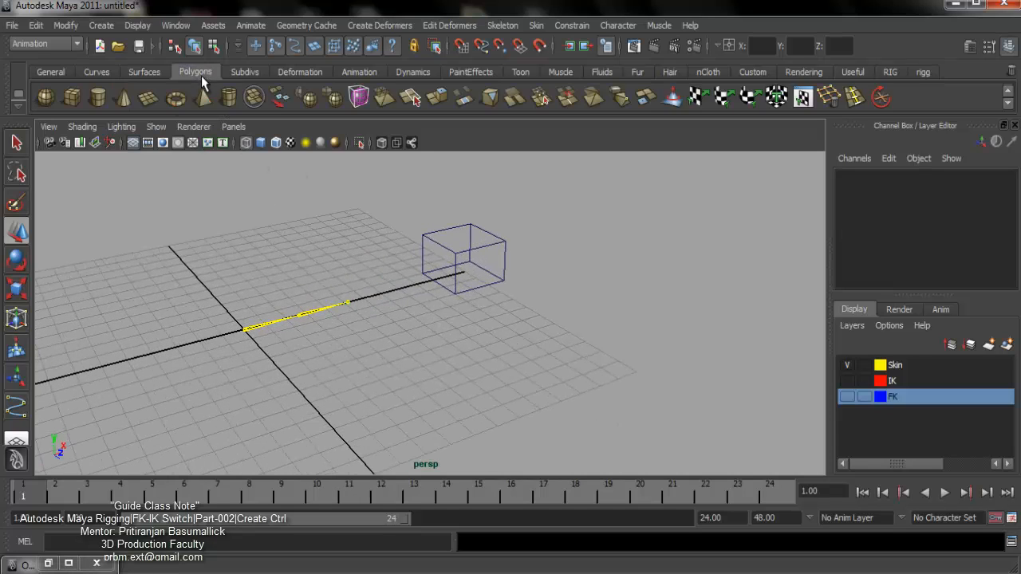
{"action": "left_click", "coordinate": [72, 97]}
{"action": "scroll", "coordinate": [456, 367], "scroll_direction": "down", "scroll_amount": 2}
{"action": "mouse_move", "coordinate": [456, 367]}
{"action": "left_mouse_down", "text": "alt"}
{"action": "mouse_move", "coordinate": [418, 394]}
{"action": "mouse_move", "coordinate": [435, 341]}
{"action": "mouse_move", "coordinate": [513, 319]}
{"action": "mouse_move", "coordinate": [554, 346]}
{"action": "mouse_move", "coordinate": [450, 324]}
{"action": "mouse_move", "coordinate": [391, 295]}
{"action": "left_mouse_up", "text": "alt"}
{"action": "key", "text": "5"}
{"action": "key", "text": "r"}
{"action": "middle_click_drag", "start_coordinate": [467, 346], "coordinate": [510, 368], "text": "alt"}
{"action": "left_click", "coordinate": [467, 369]}
{"action": "left_click_drag", "start_coordinate": [468, 369], "coordinate": [542, 399], "text": "alt"}
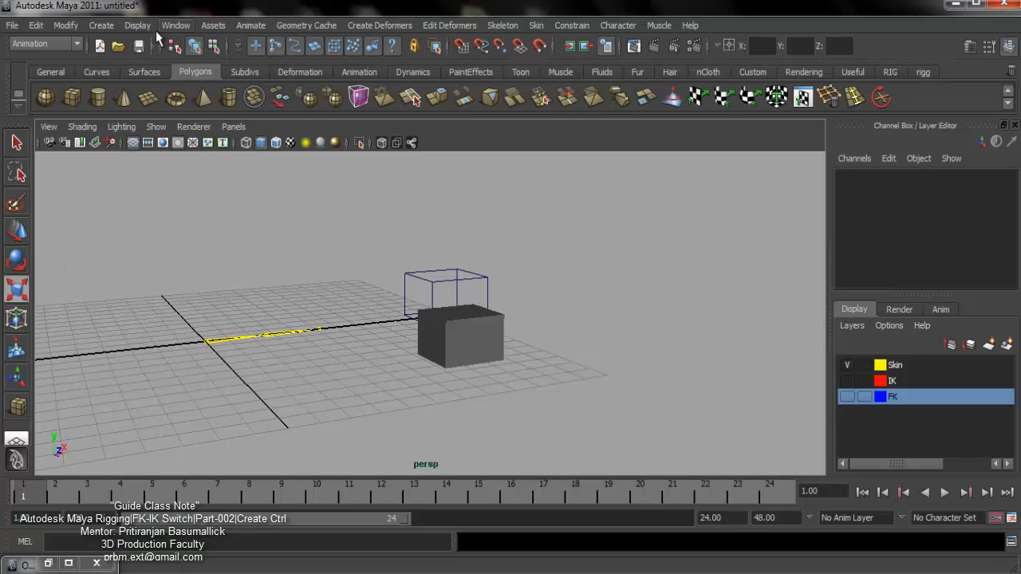
Start the CV Curve tool again and turn on snapping to points, with the polygon cube framed
{"action": "left_click", "coordinate": [111, 26]}
{"action": "left_click", "coordinate": [201, 146]}
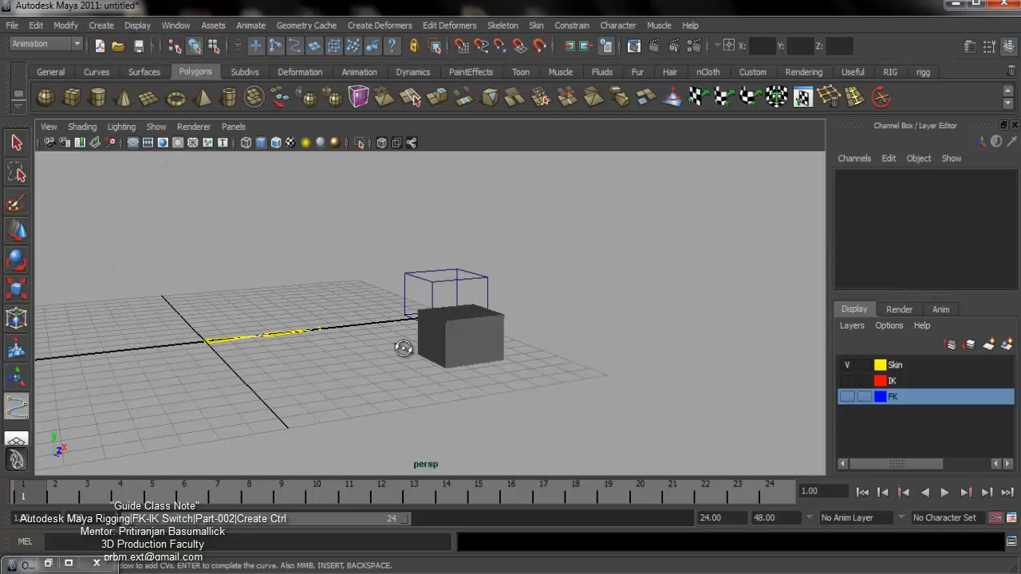
{"action": "middle_click_drag", "start_coordinate": [403, 347], "coordinate": [464, 367], "text": "alt"}
{"action": "left_click_drag", "start_coordinate": [464, 367], "coordinate": [482, 378], "text": "alt"}
{"action": "right_click_drag", "start_coordinate": [490, 350], "coordinate": [558, 396], "text": "alt"}
{"action": "middle_click_drag", "start_coordinate": [558, 396], "coordinate": [512, 378], "text": "alt"}
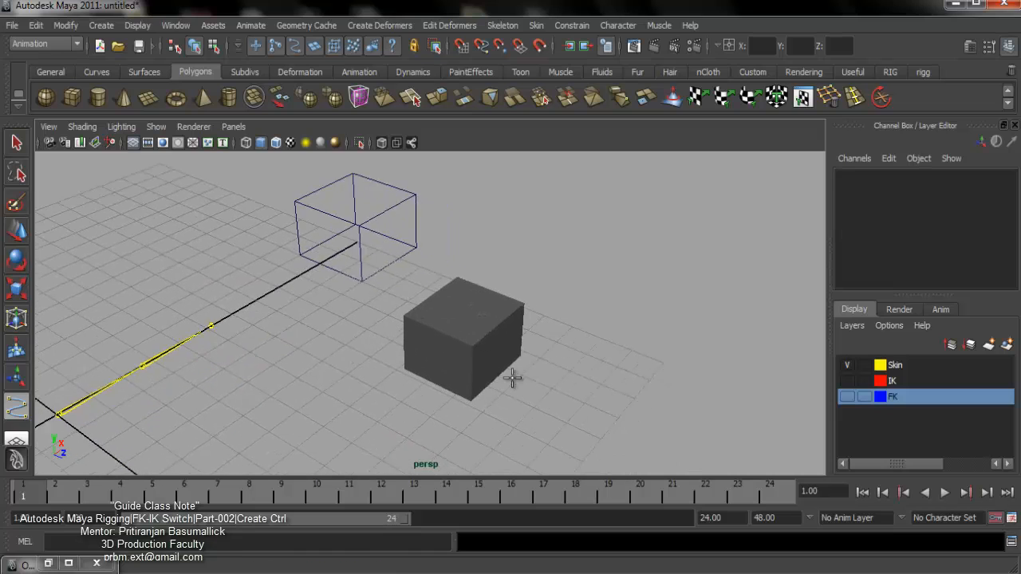
{"action": "left_click", "coordinate": [499, 46]}
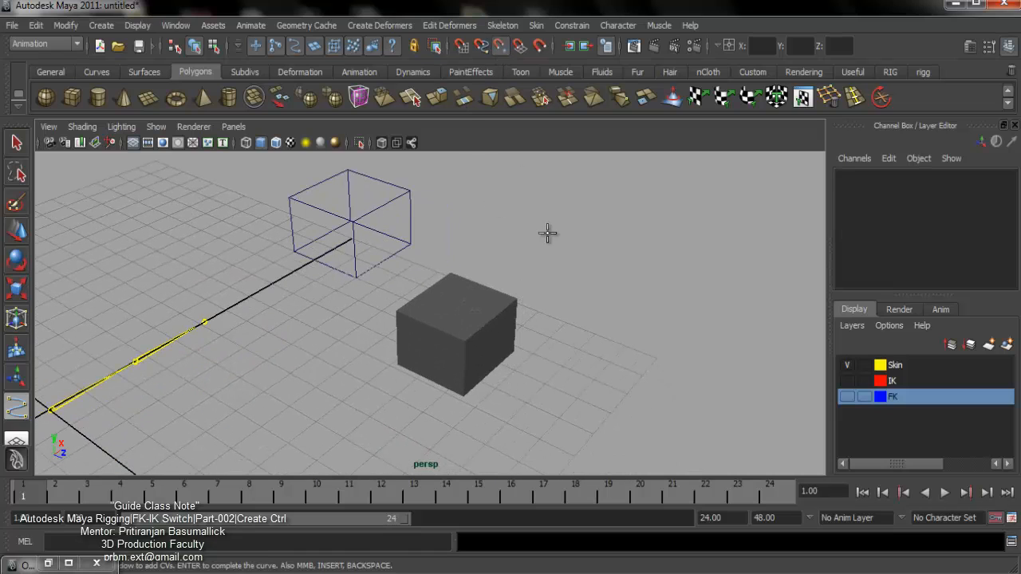
Trace the polygon cube's top face with a vertex-snapped curve, then continue down one vertical edge and along a bottom edge
{"action": "left_click", "coordinate": [465, 340]}
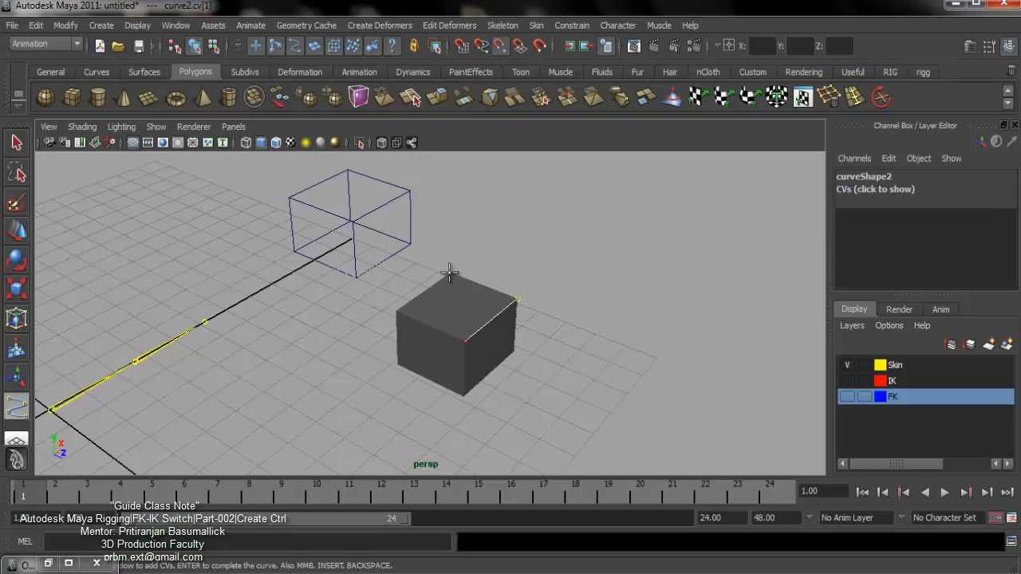
{"action": "left_click", "coordinate": [398, 308]}
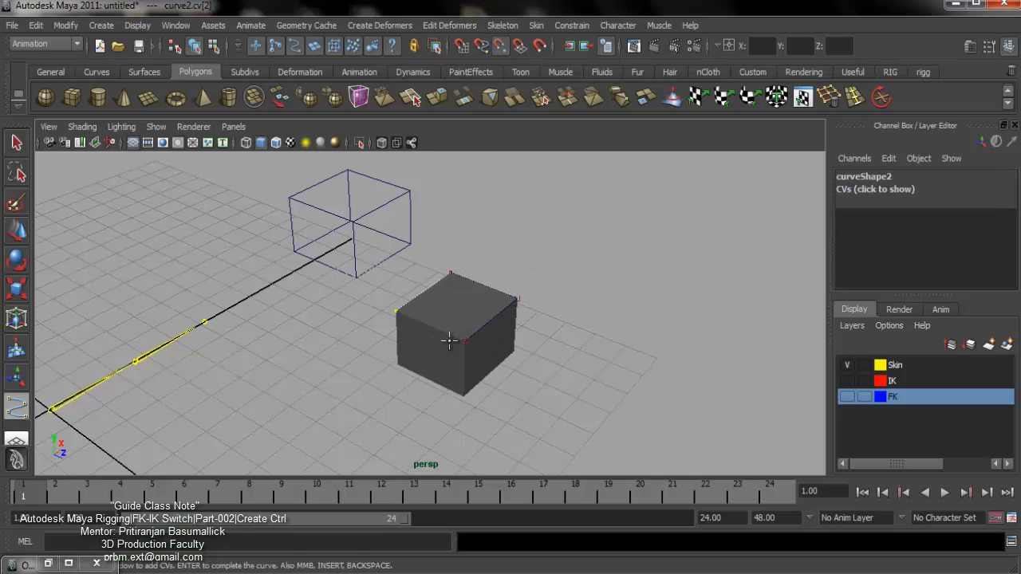
{"action": "left_click", "coordinate": [463, 395]}
{"action": "left_click", "coordinate": [515, 352]}
Trace the polygon cube's remaining bottom edges around the back, closing the bottom face below the curve's starting corner
{"action": "left_click_drag", "start_coordinate": [593, 365], "coordinate": [372, 292], "text": "alt"}
{"action": "left_click_drag", "start_coordinate": [445, 293], "coordinate": [298, 298], "text": "alt"}
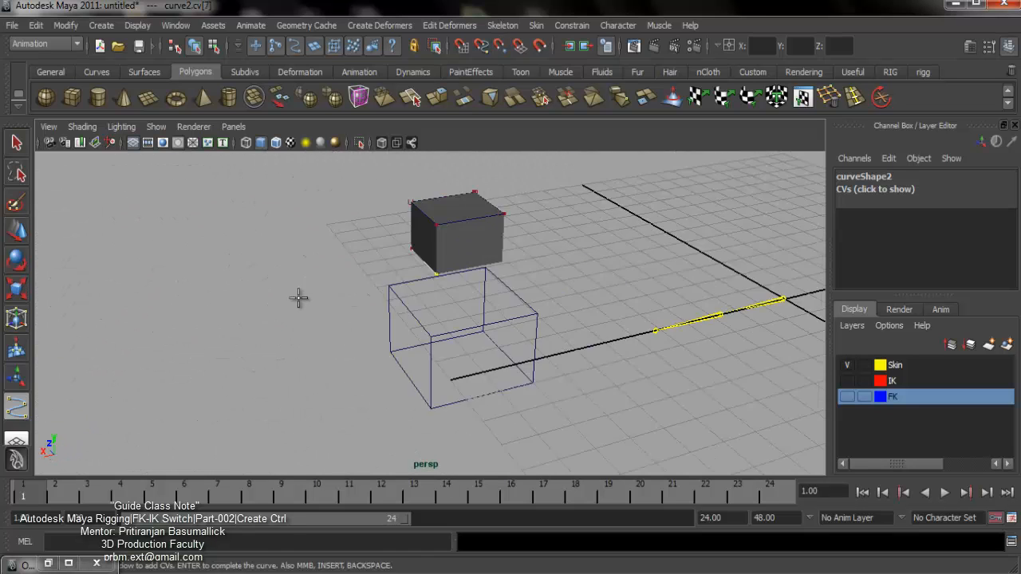
{"action": "right_click_drag", "start_coordinate": [299, 298], "coordinate": [457, 335], "text": "alt"}
{"action": "left_click_drag", "start_coordinate": [458, 335], "coordinate": [449, 369], "text": "alt"}
{"action": "key", "text": "alt+v"}
{"action": "left_click", "coordinate": [486, 369]}
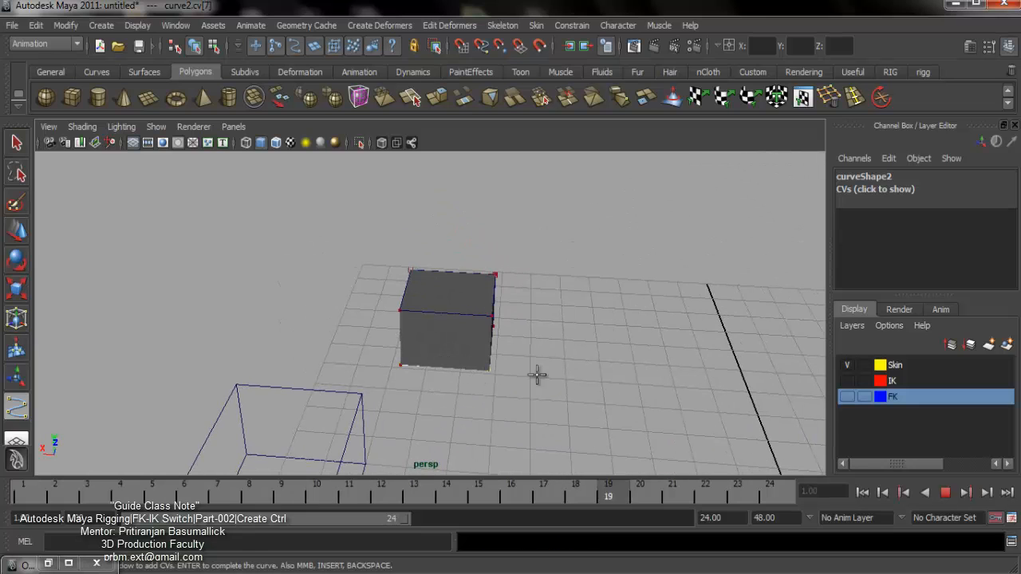
{"action": "left_click", "coordinate": [951, 492]}
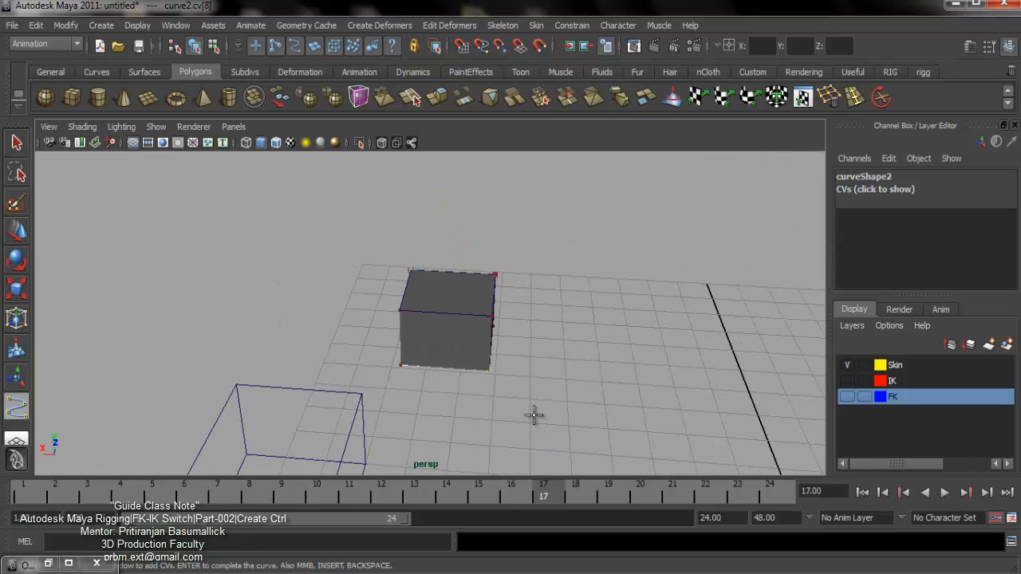
{"action": "left_click_drag", "start_coordinate": [534, 415], "coordinate": [445, 376], "text": "alt"}
{"action": "right_click_drag", "start_coordinate": [444, 376], "coordinate": [487, 399], "text": "alt"}
{"action": "left_click_drag", "start_coordinate": [582, 415], "coordinate": [546, 380], "text": "alt"}
{"action": "key", "text": "v"}
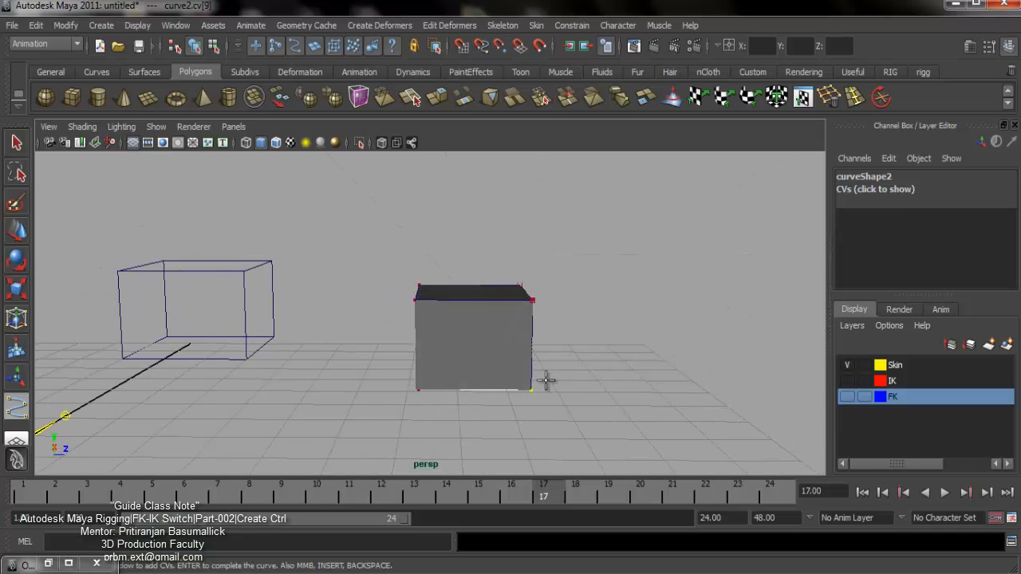
Continue the vertex-snapped curve along the polygon cube's bottom edge to the next corner and up that vertical edge
{"action": "key", "text": "v"}
{"action": "left_click", "coordinate": [424, 389]}
{"action": "left_click_drag", "start_coordinate": [425, 390], "coordinate": [522, 401], "text": "alt"}
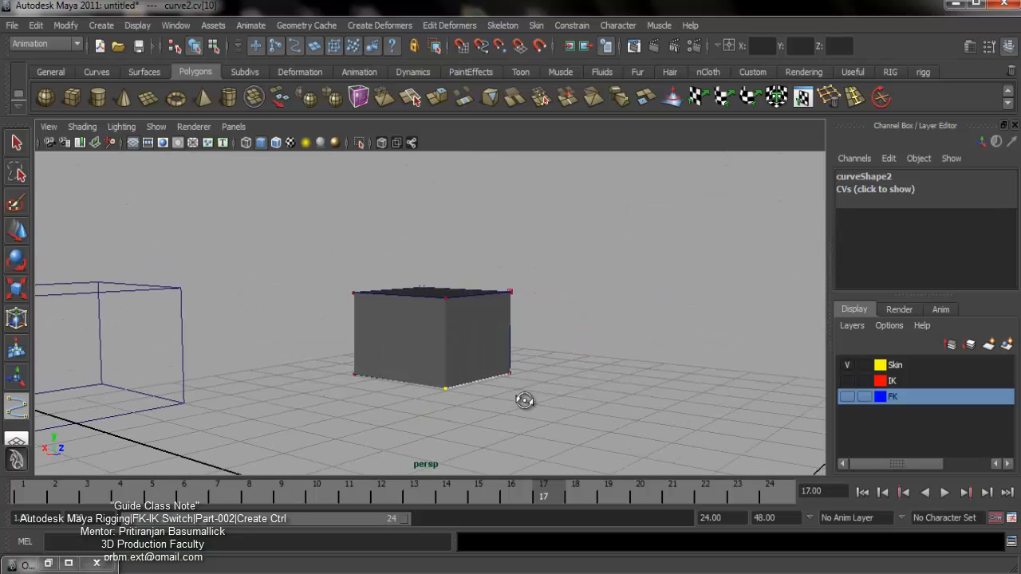
{"action": "left_click", "coordinate": [446, 299]}
{"action": "left_click_drag", "start_coordinate": [447, 299], "coordinate": [481, 412], "text": "alt"}
Trace the polygon cube's remaining vertical edges, retracing connecting edges where needed, and complete the box curve
{"action": "key", "text": "v"}
{"action": "left_click", "coordinate": [344, 303]}
{"action": "left_click", "coordinate": [404, 405]}
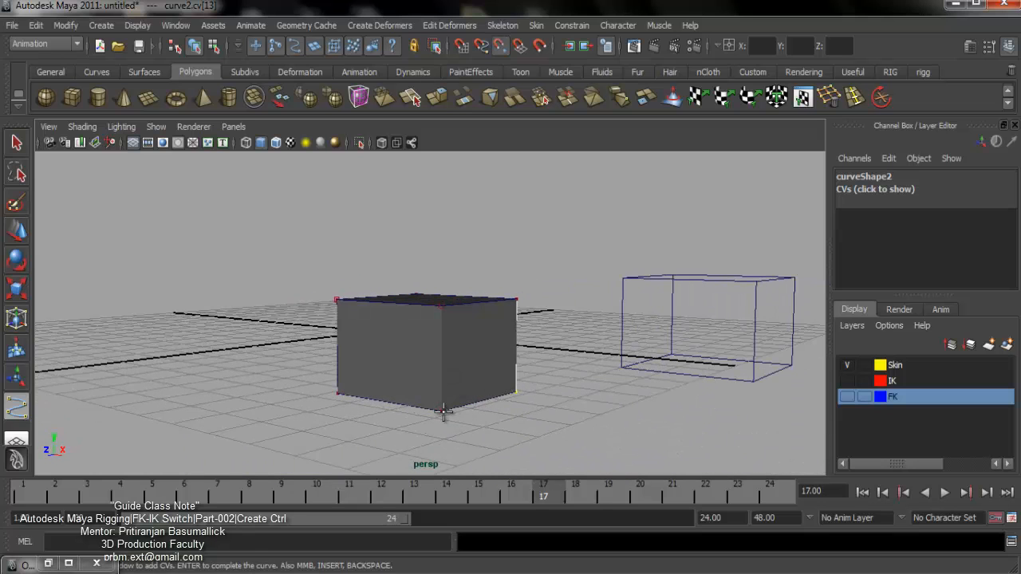
{"action": "left_click", "coordinate": [441, 305]}
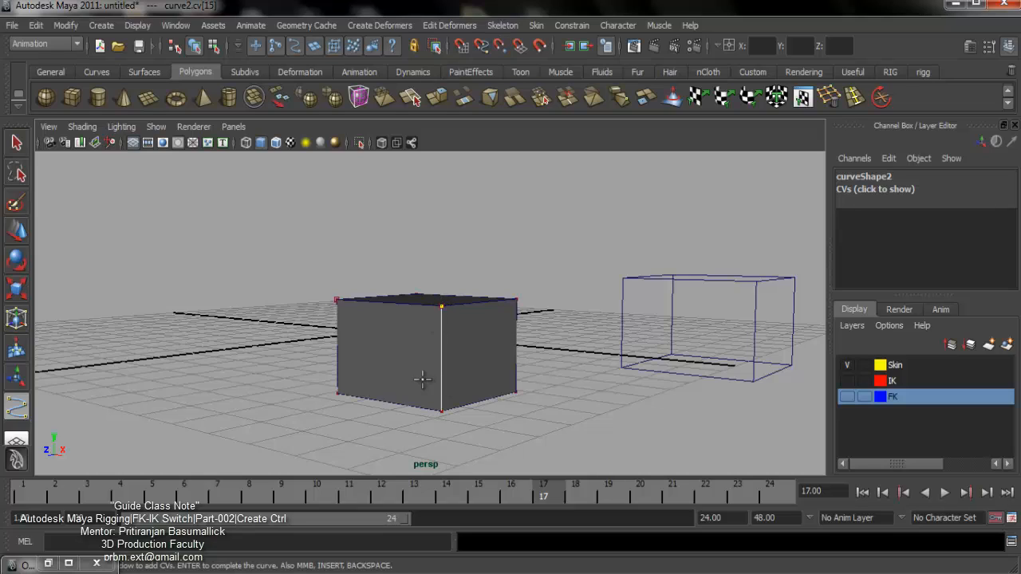
{"action": "left_click_drag", "start_coordinate": [424, 376], "coordinate": [471, 375], "text": "alt"}
{"action": "key", "text": "Return"}
{"action": "key", "text": "w"}
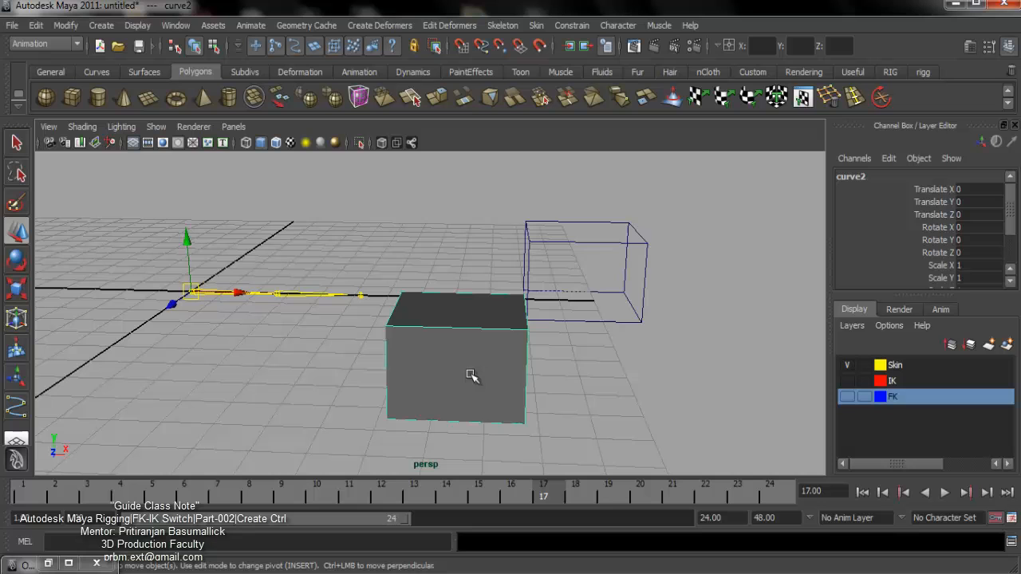
Move the polygon cube along Z clear of the traced curve and delete it
{"action": "left_click", "coordinate": [428, 227]}
{"action": "left_click", "coordinate": [442, 302]}
{"action": "left_click_drag", "start_coordinate": [433, 306], "coordinate": [541, 451], "text": "alt"}
{"action": "right_click_drag", "start_coordinate": [541, 451], "coordinate": [440, 340], "text": "alt"}
{"action": "left_click_drag", "start_coordinate": [440, 340], "coordinate": [582, 348], "text": "alt"}
{"action": "right_click_drag", "start_coordinate": [582, 349], "coordinate": [634, 366], "text": "alt"}
{"action": "middle_click_drag", "start_coordinate": [634, 365], "coordinate": [513, 345], "text": "alt"}
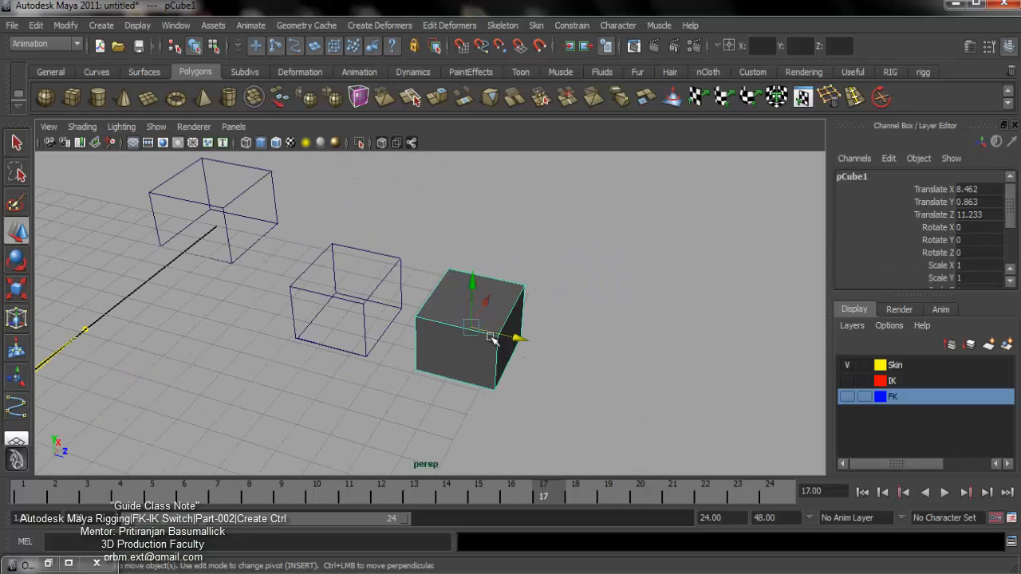
{"action": "left_click_drag", "start_coordinate": [493, 338], "coordinate": [541, 346], "text": "alt"}
{"action": "key", "text": "Delete"}
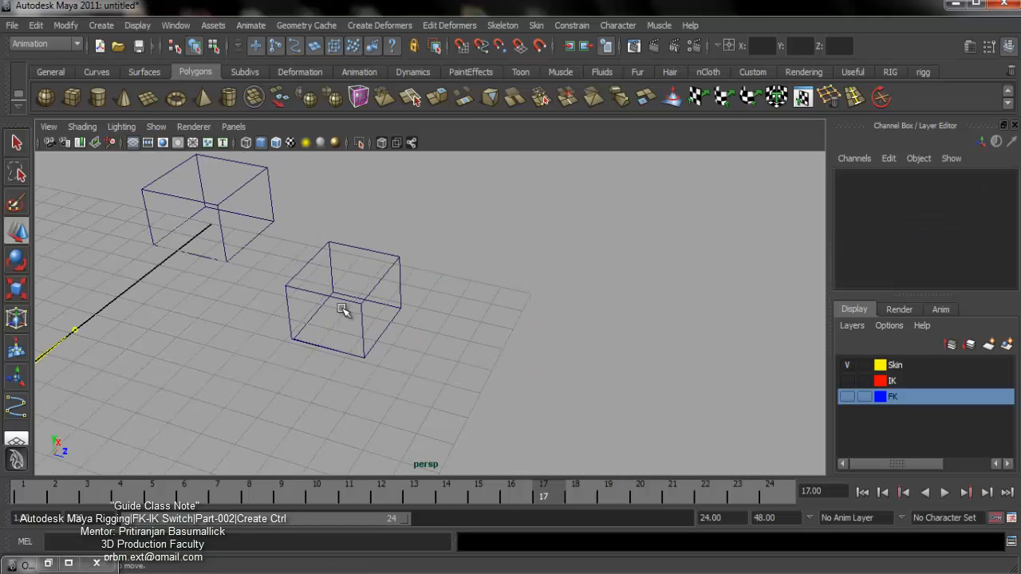
Examine the two box control curves beside the joint chain from several angles
{"action": "left_click", "coordinate": [335, 283]}
{"action": "left_click_drag", "start_coordinate": [424, 338], "coordinate": [541, 312], "text": "alt"}
{"action": "left_click", "coordinate": [521, 353]}
{"action": "left_click_drag", "start_coordinate": [521, 353], "coordinate": [416, 346], "text": "alt"}
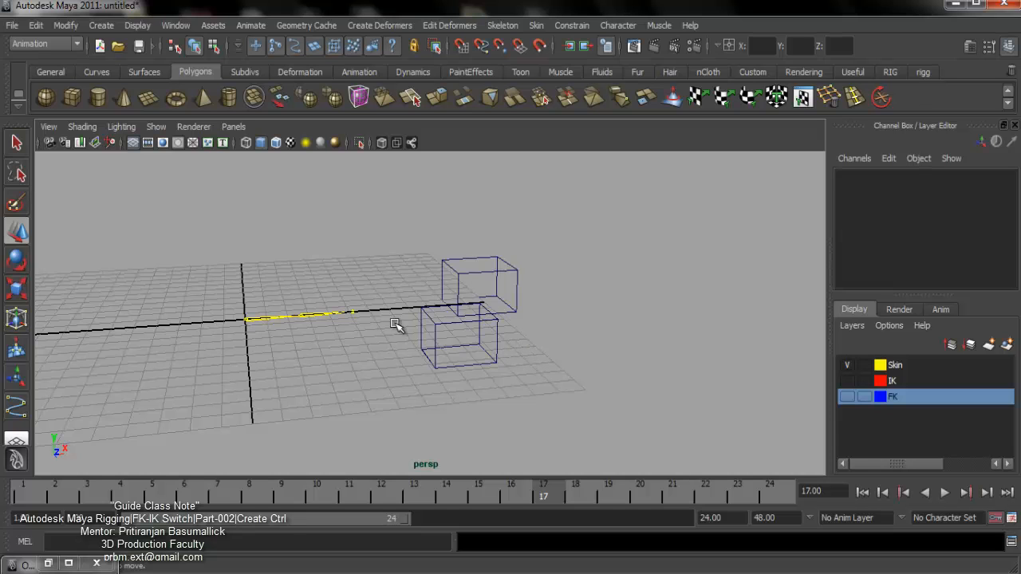
{"action": "left_click_drag", "start_coordinate": [394, 324], "coordinate": [391, 242], "text": "alt"}
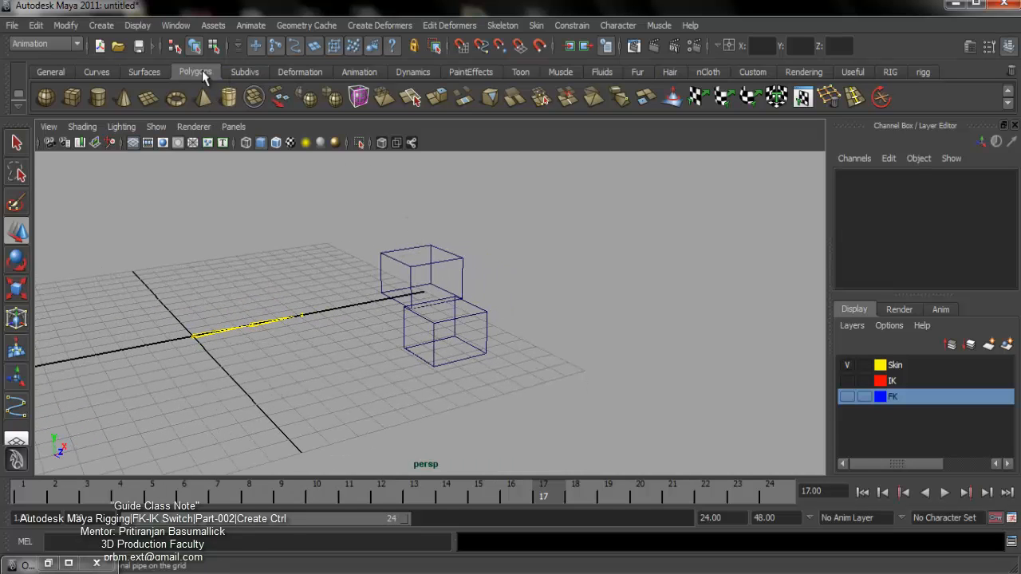
{"action": "left_click_drag", "start_coordinate": [429, 276], "coordinate": [454, 344], "text": "alt"}
{"action": "key", "text": "space"}
{"action": "key", "text": "space"}
{"action": "scroll", "coordinate": [613, 334], "scroll_direction": "up", "scroll_amount": 3}
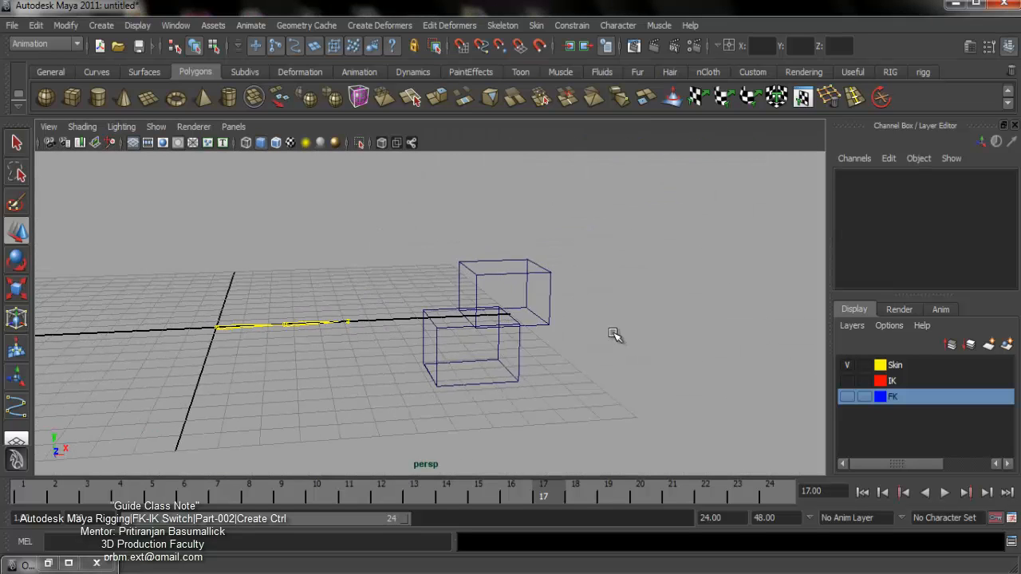
{"action": "left_click_drag", "start_coordinate": [614, 334], "coordinate": [561, 337], "text": "alt"}
Draw a grid-snapped CV curve triangle in the front view, two grid squares wide and four high, beyond the box curves
{"action": "key", "text": "space"}
{"action": "key", "text": "space"}
{"action": "middle_click_drag", "start_coordinate": [383, 378], "coordinate": [231, 407], "text": "alt"}
{"action": "scroll", "coordinate": [326, 314], "scroll_direction": "down", "scroll_amount": 2}
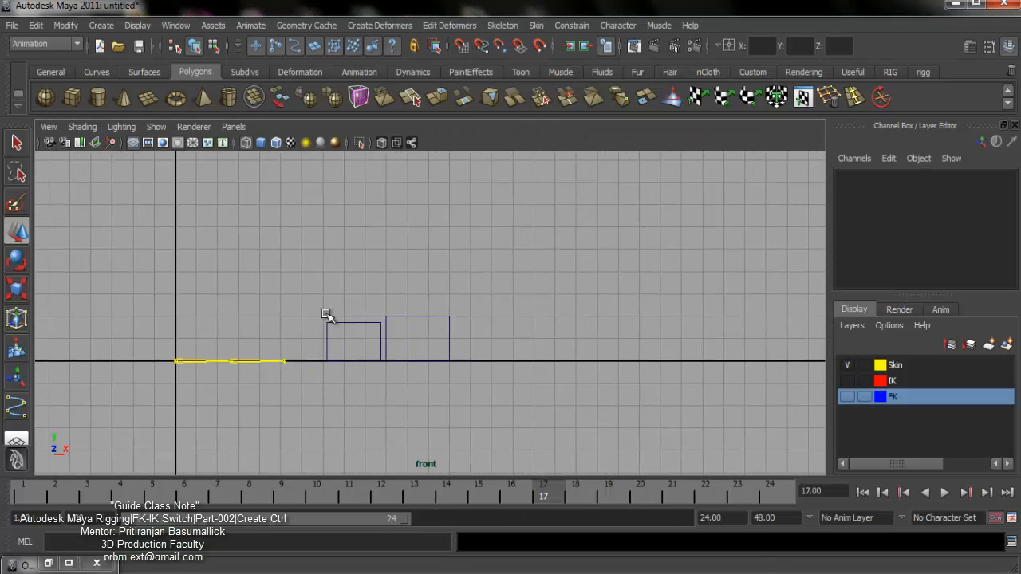
{"action": "middle_click_drag", "start_coordinate": [326, 314], "coordinate": [321, 314], "text": "alt"}
{"action": "left_click", "coordinate": [16, 409]}
{"action": "middle_click_drag", "start_coordinate": [487, 315], "coordinate": [338, 337], "text": "alt"}
{"action": "scroll", "coordinate": [411, 325], "scroll_direction": "up", "scroll_amount": 1}
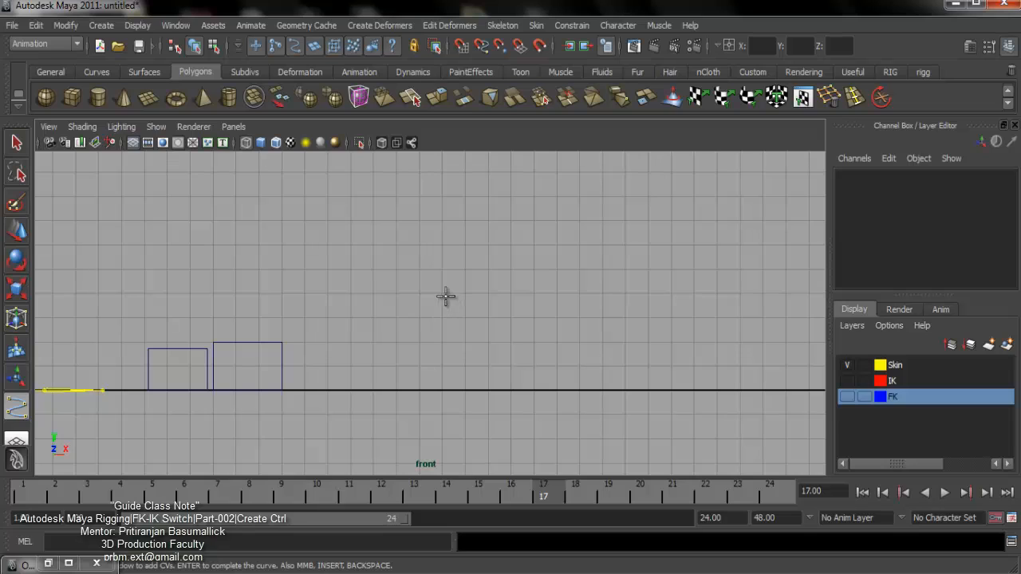
{"action": "key", "text": "x"}
{"action": "left_click", "coordinate": [397, 293]}
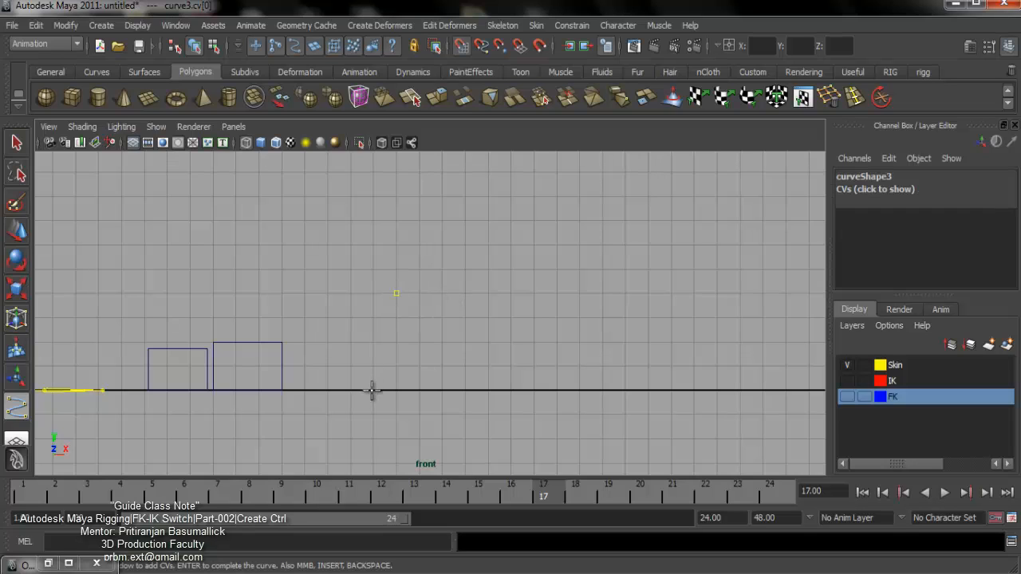
{"action": "left_click", "coordinate": [423, 390]}
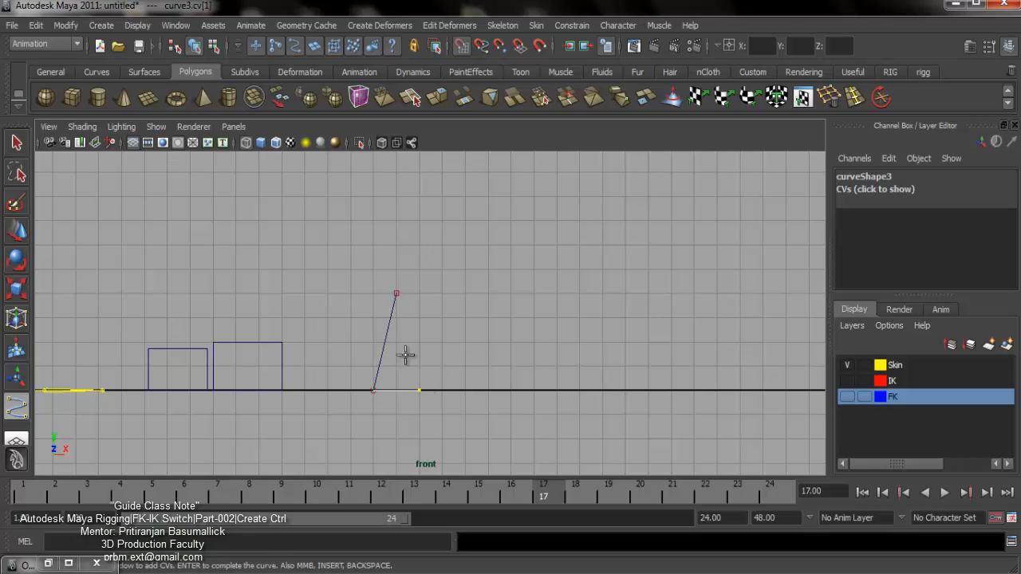
{"action": "left_click", "coordinate": [398, 294]}
Continue the curve in the side view with a crossing triangle two grid squares wide, return to the apex and complete the pyramid
{"action": "key", "text": "space"}
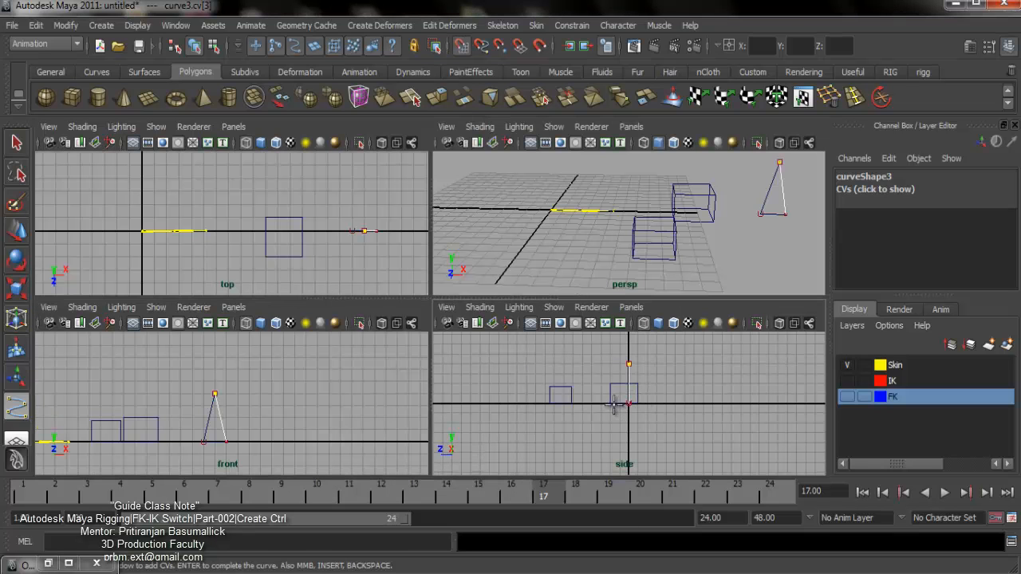
{"action": "left_click", "coordinate": [619, 404]}
{"action": "left_click", "coordinate": [629, 404]}
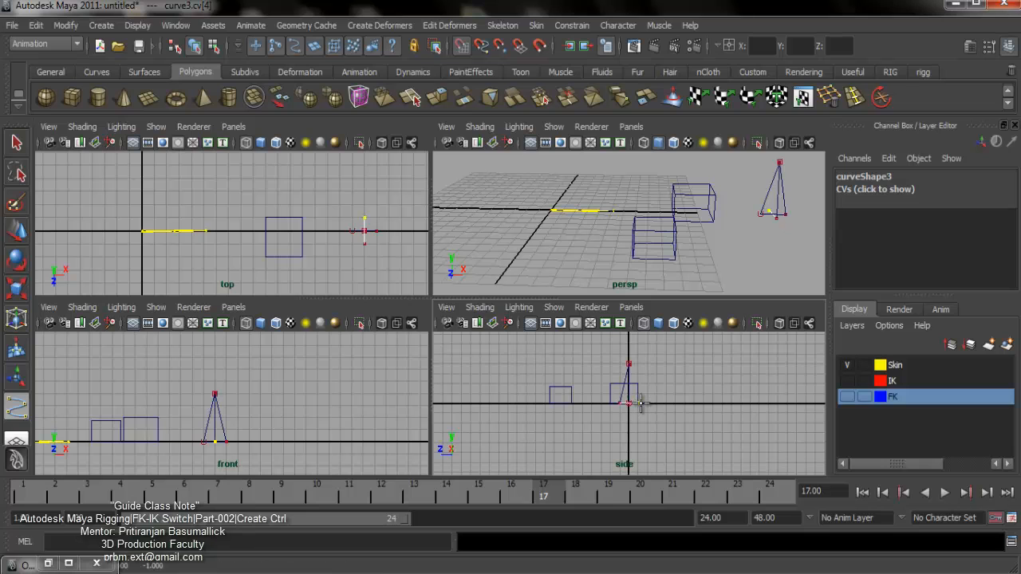
{"action": "left_click", "coordinate": [629, 365]}
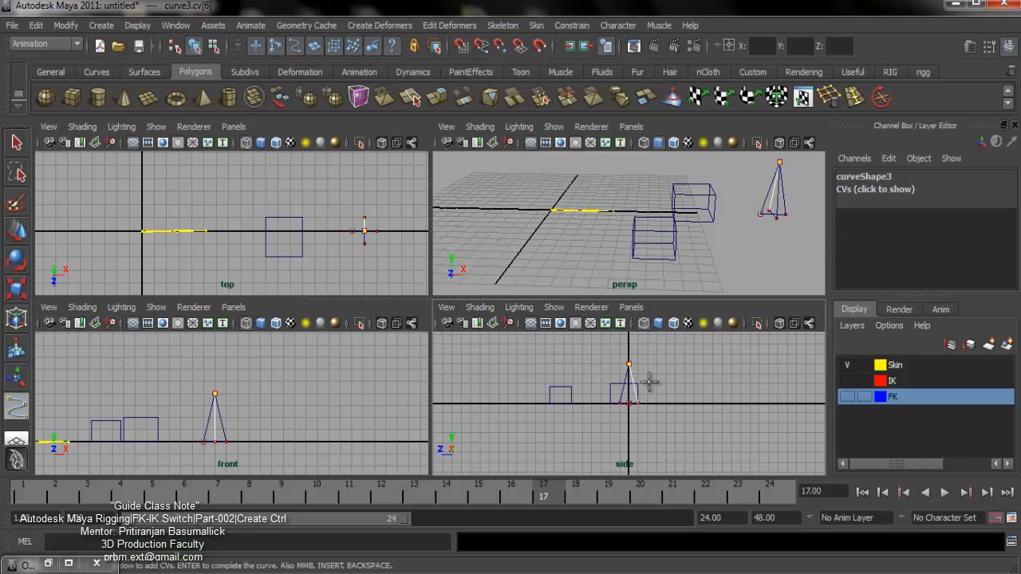
{"action": "key", "text": "Return"}
{"action": "key", "text": "space"}
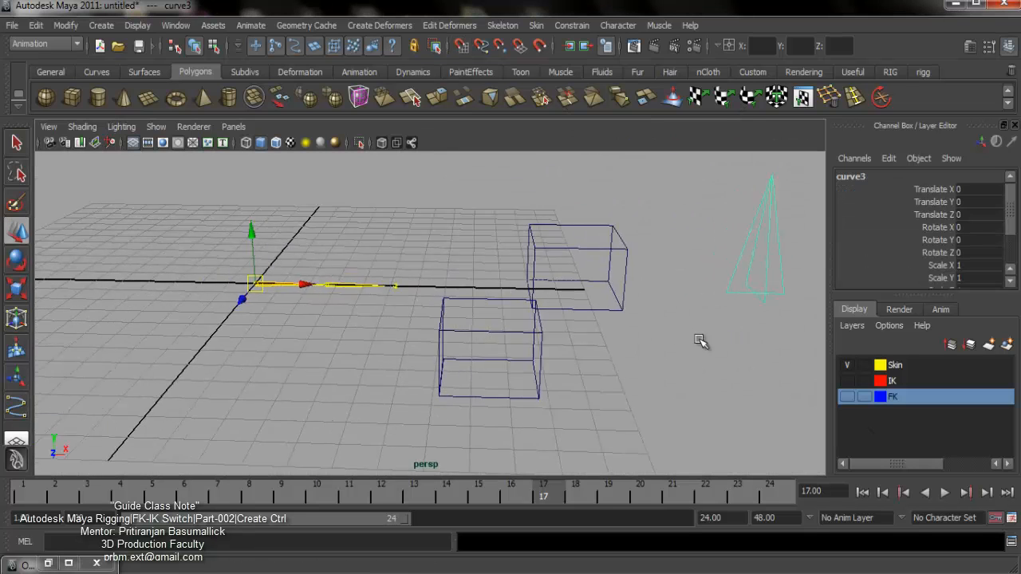
Center the pivot of the pyramid curve
{"action": "left_click_drag", "start_coordinate": [695, 338], "coordinate": [317, 268], "text": "alt"}
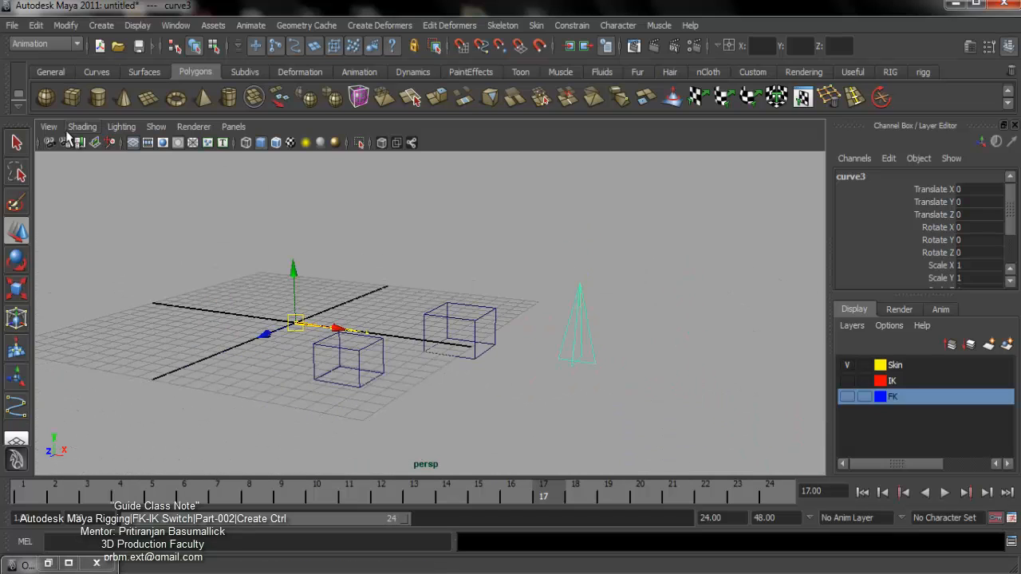
{"action": "left_click", "coordinate": [924, 73]}
{"action": "left_click", "coordinate": [44, 97]}
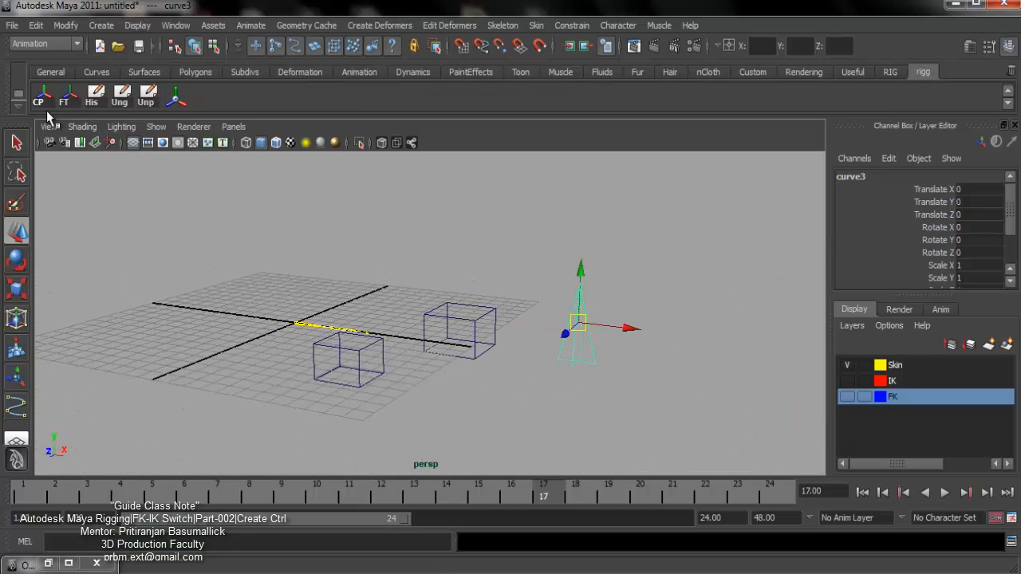
Examine the pyramid and traced box curves from several angles, selecting each to compare their pivot positions
{"action": "left_click_drag", "start_coordinate": [274, 228], "coordinate": [470, 285], "text": "alt"}
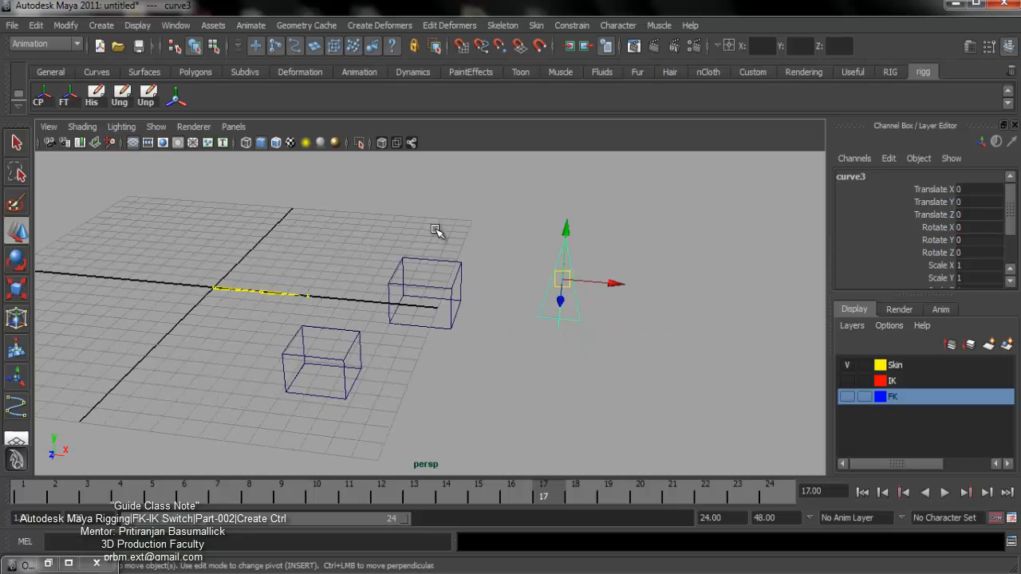
{"action": "left_click", "coordinate": [440, 232]}
{"action": "left_click_drag", "start_coordinate": [440, 240], "coordinate": [433, 290], "text": "alt"}
{"action": "middle_click_drag", "start_coordinate": [433, 289], "coordinate": [513, 305], "text": "alt"}
{"action": "left_click_drag", "start_coordinate": [447, 288], "coordinate": [487, 286], "text": "alt"}
{"action": "left_click", "coordinate": [534, 303]}
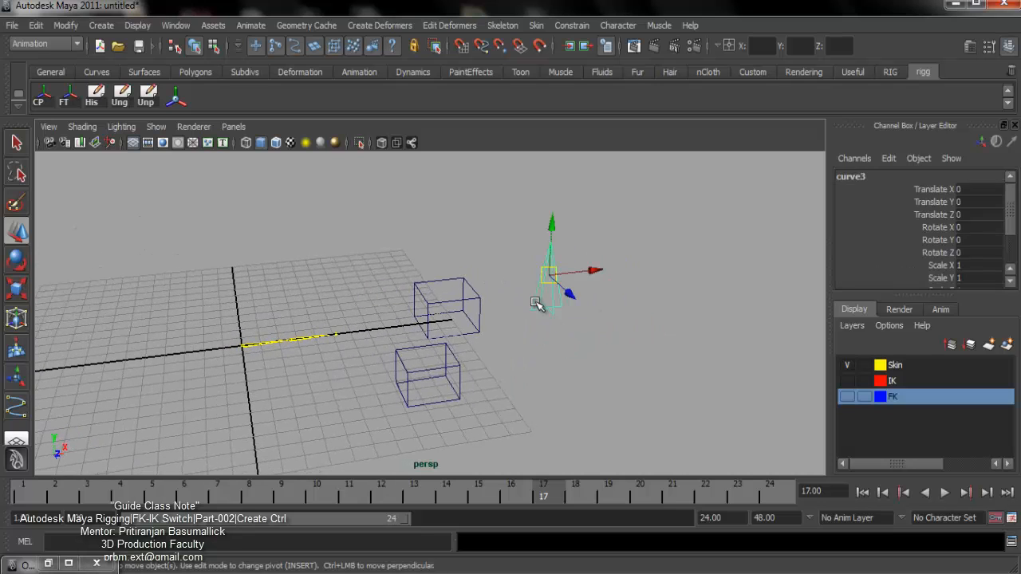
{"action": "left_click", "coordinate": [513, 331]}
{"action": "left_click", "coordinate": [443, 369]}
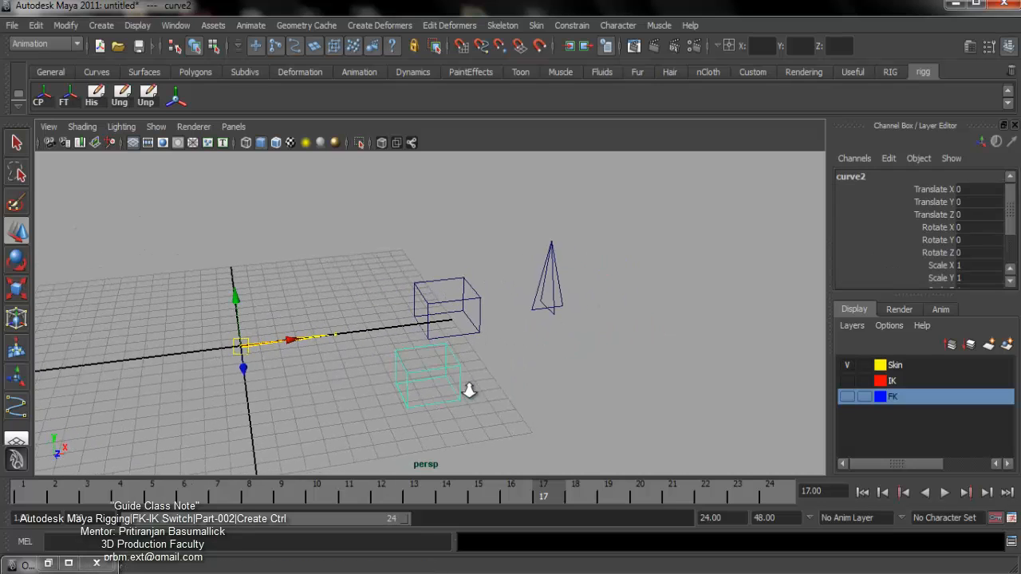
{"action": "left_click_drag", "start_coordinate": [467, 387], "coordinate": [428, 302], "text": "alt"}
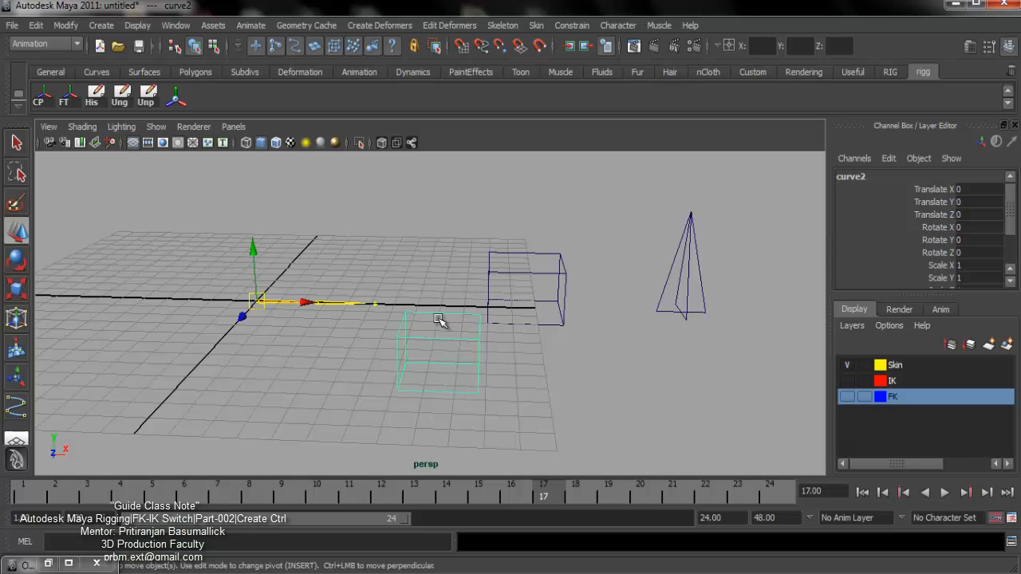
{"action": "left_click_drag", "start_coordinate": [573, 343], "coordinate": [565, 340], "text": "alt"}
{"action": "left_click_drag", "start_coordinate": [637, 276], "coordinate": [696, 306]}
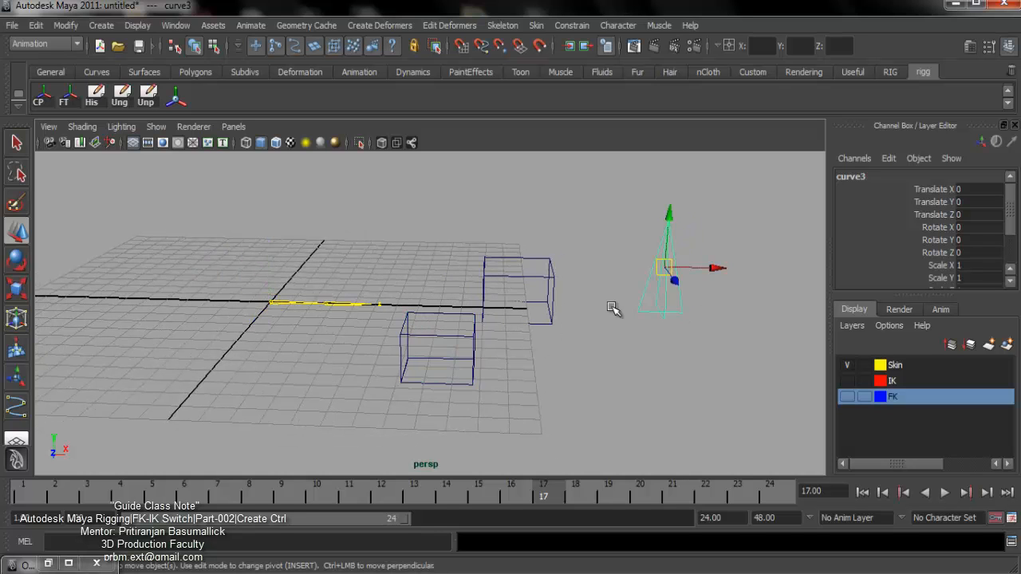
{"action": "left_click_drag", "start_coordinate": [613, 308], "coordinate": [374, 327], "text": "alt"}
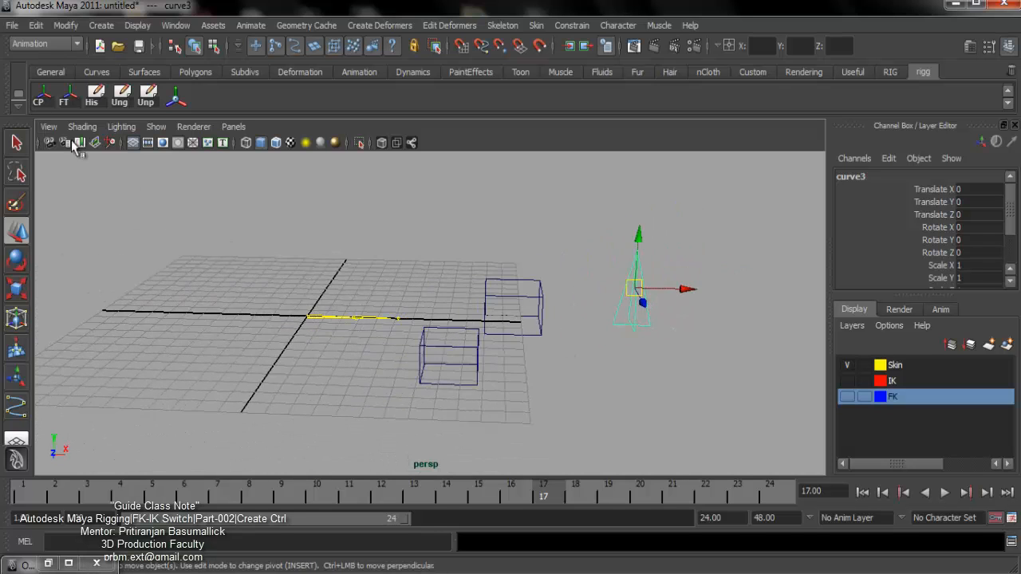
Create a NURBS circle on the grid between the joint chain and the traced box curve
{"action": "left_click", "coordinate": [97, 72]}
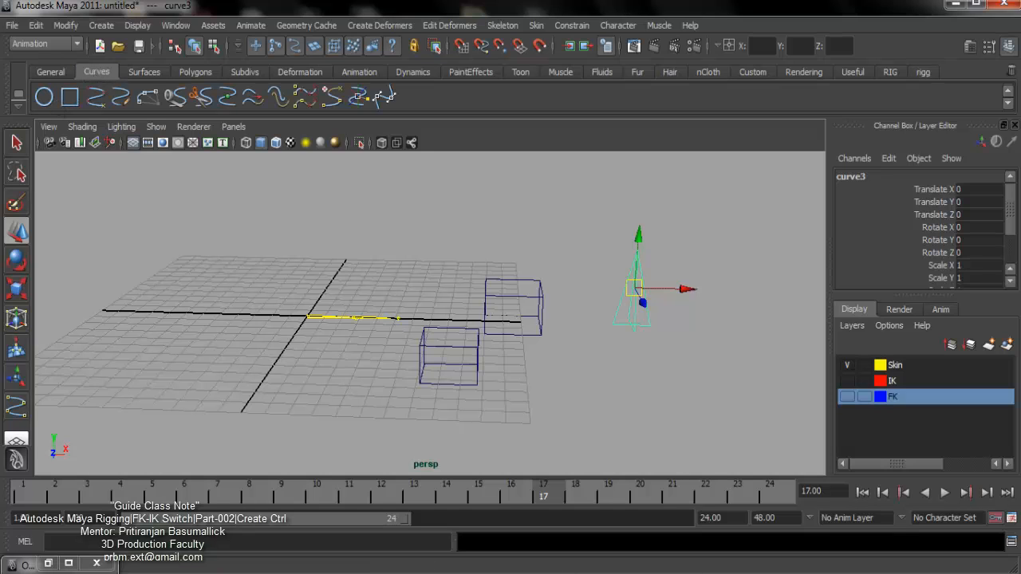
{"action": "left_click", "coordinate": [905, 573]}
{"action": "left_click", "coordinate": [955, 529]}
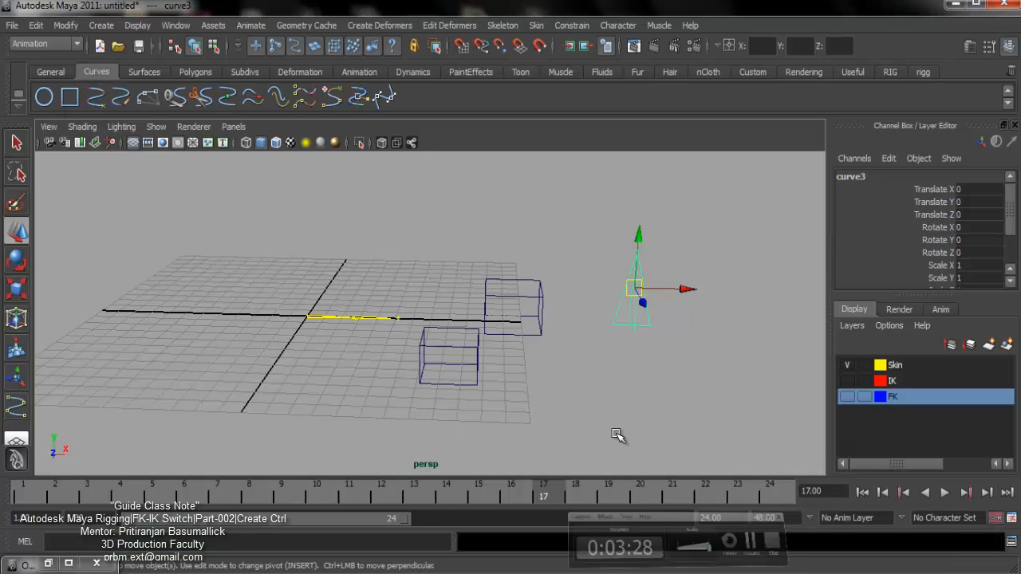
{"action": "scroll", "coordinate": [423, 388], "scroll_direction": "up", "scroll_amount": 2}
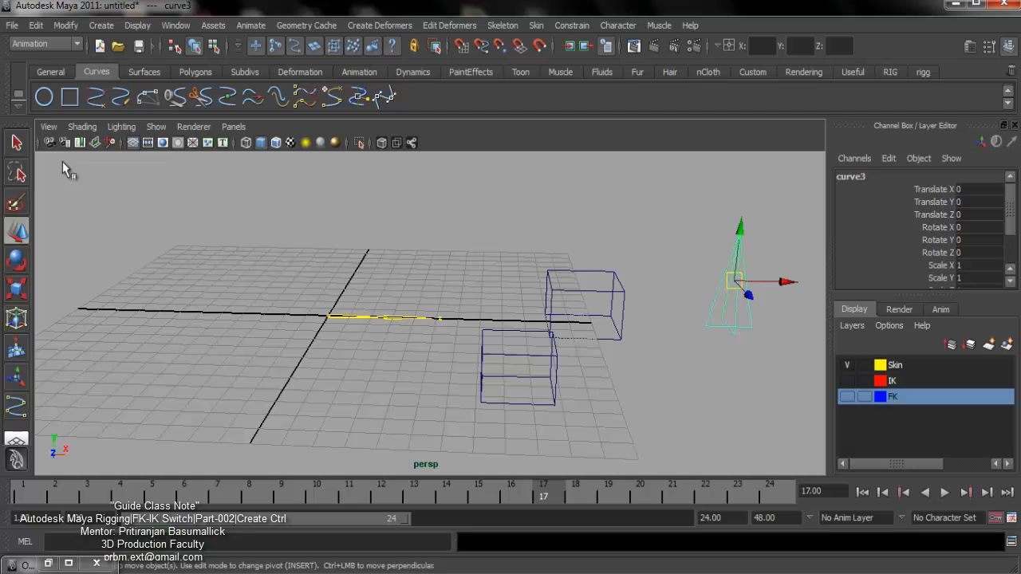
{"action": "left_click", "coordinate": [45, 97]}
{"action": "right_click_drag", "start_coordinate": [362, 312], "coordinate": [456, 359], "text": "alt"}
{"action": "left_click_drag", "start_coordinate": [456, 360], "coordinate": [519, 399], "text": "alt"}
{"action": "middle_click_drag", "start_coordinate": [519, 399], "coordinate": [485, 352], "text": "alt"}
{"action": "right_click_drag", "start_coordinate": [485, 352], "coordinate": [307, 266], "text": "alt"}
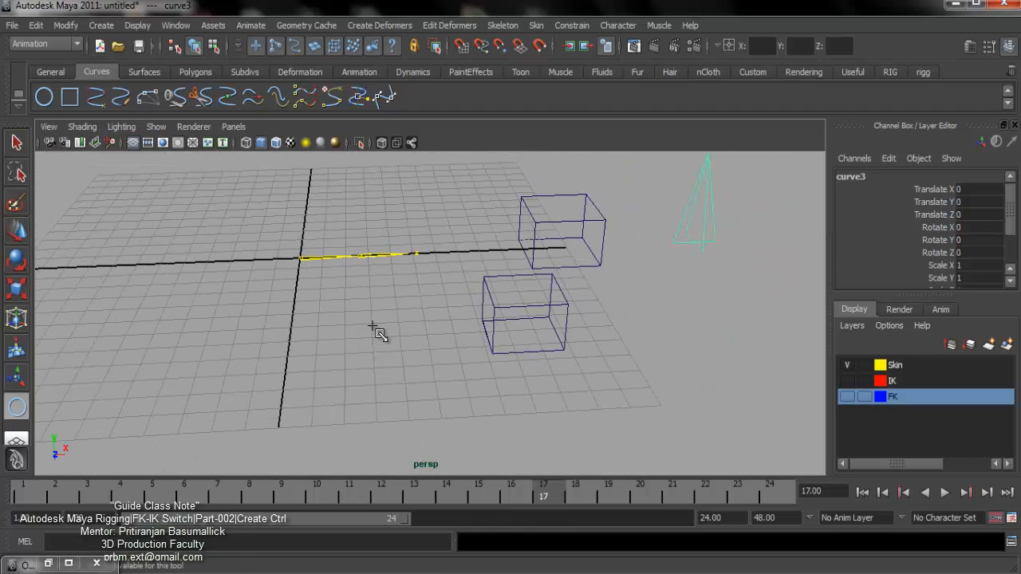
{"action": "left_click_drag", "start_coordinate": [371, 327], "coordinate": [433, 338]}
Select the traced box curve and center its pivot
{"action": "left_click", "coordinate": [529, 370]}
{"action": "left_click_drag", "start_coordinate": [529, 369], "coordinate": [228, 174], "text": "alt"}
{"action": "left_click", "coordinate": [920, 72]}
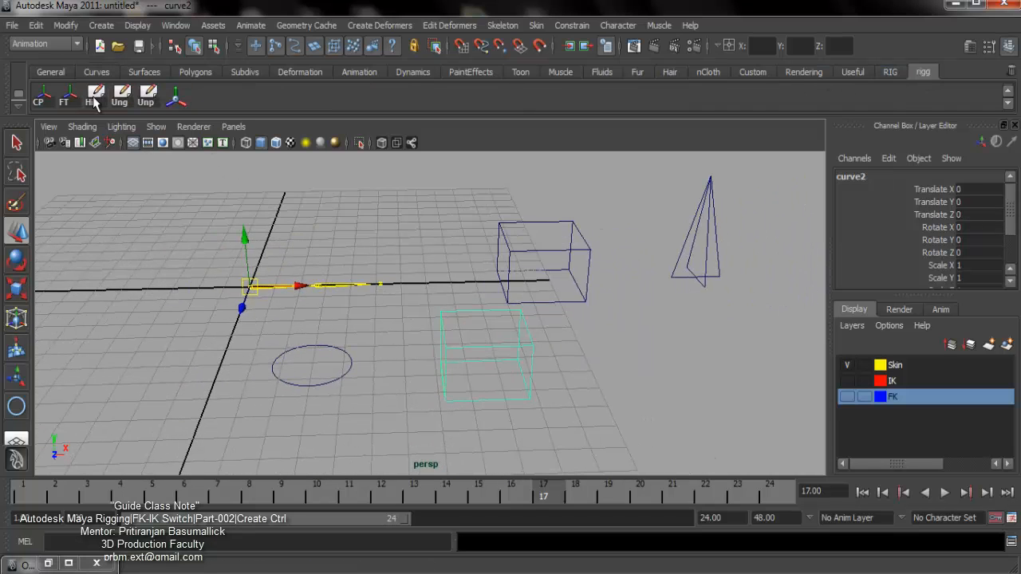
{"action": "left_click", "coordinate": [43, 102]}
Scale the traced box curve to 0.843, make it thin along X, and snap it to the last joint of the chain
{"action": "left_click_drag", "start_coordinate": [494, 343], "coordinate": [526, 336], "text": "alt"}
{"action": "key", "text": "r"}
{"action": "key", "text": "w"}
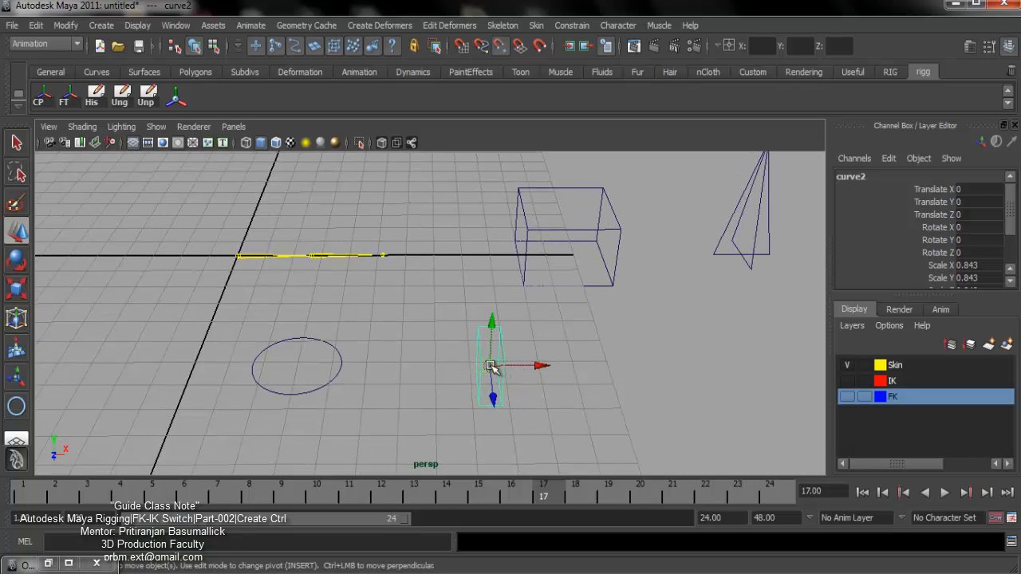
{"action": "left_click_drag", "start_coordinate": [492, 365], "coordinate": [427, 323]}
Duplicate the thin box curve in place at the last joint
{"action": "key", "text": "r"}
{"action": "left_click_drag", "start_coordinate": [510, 326], "coordinate": [458, 335], "text": "alt"}
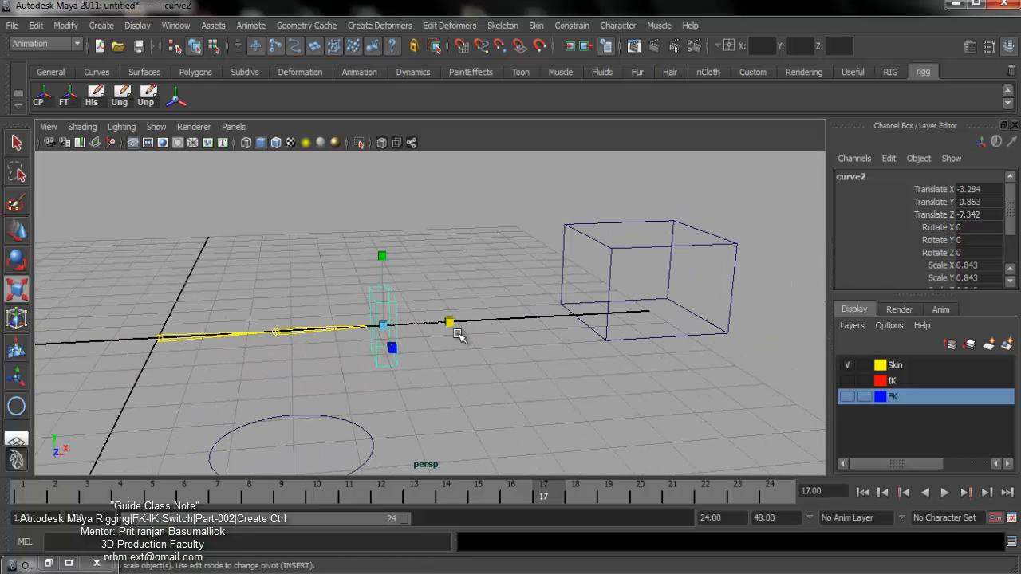
{"action": "left_click_drag", "start_coordinate": [398, 322], "coordinate": [382, 343], "text": "alt"}
{"action": "right_click_drag", "start_coordinate": [475, 368], "coordinate": [488, 397], "text": "alt"}
{"action": "middle_click_drag", "start_coordinate": [488, 397], "coordinate": [501, 378], "text": "alt"}
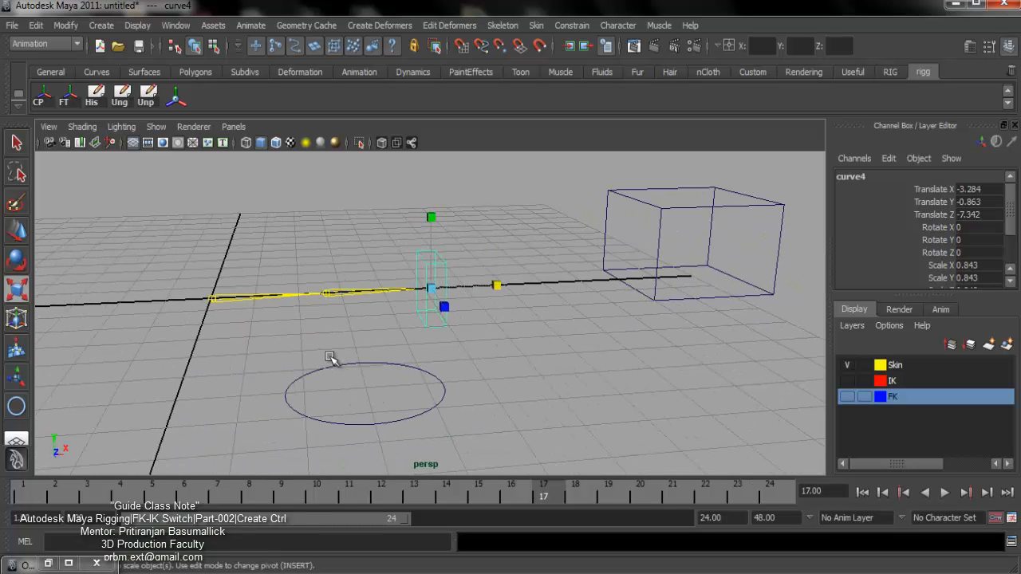
Select the NURBS circle on the grid and duplicate it in place
{"action": "left_click_drag", "start_coordinate": [333, 358], "coordinate": [380, 384]}
{"action": "left_click_drag", "start_coordinate": [433, 362], "coordinate": [432, 378], "text": "alt"}
{"action": "key", "text": "w"}
{"action": "left_click_drag", "start_coordinate": [604, 376], "coordinate": [310, 285], "text": "alt"}
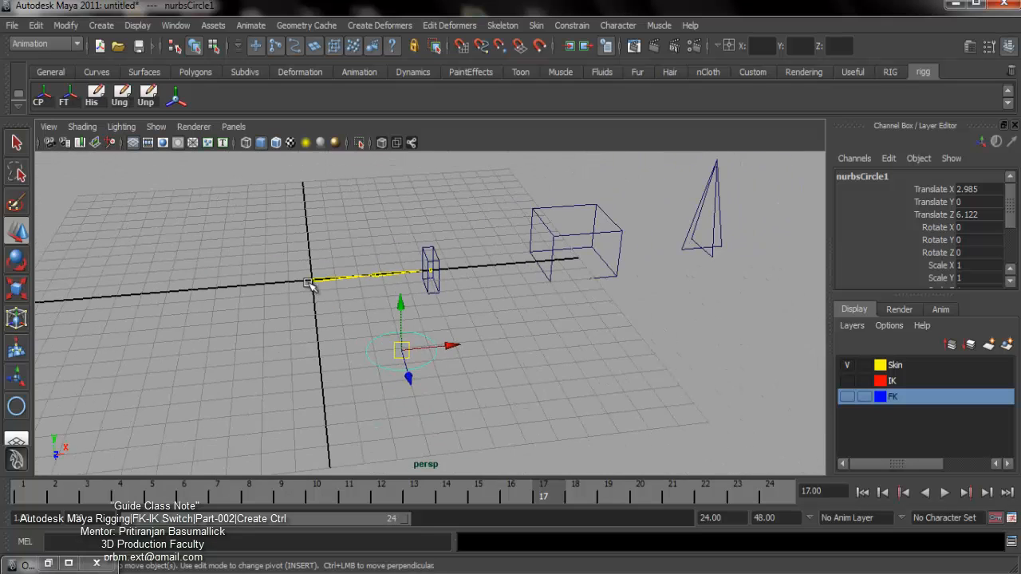
{"action": "left_click_drag", "start_coordinate": [403, 364], "coordinate": [232, 255], "text": "alt"}
{"action": "left_click_drag", "start_coordinate": [293, 295], "coordinate": [375, 341], "text": "alt"}
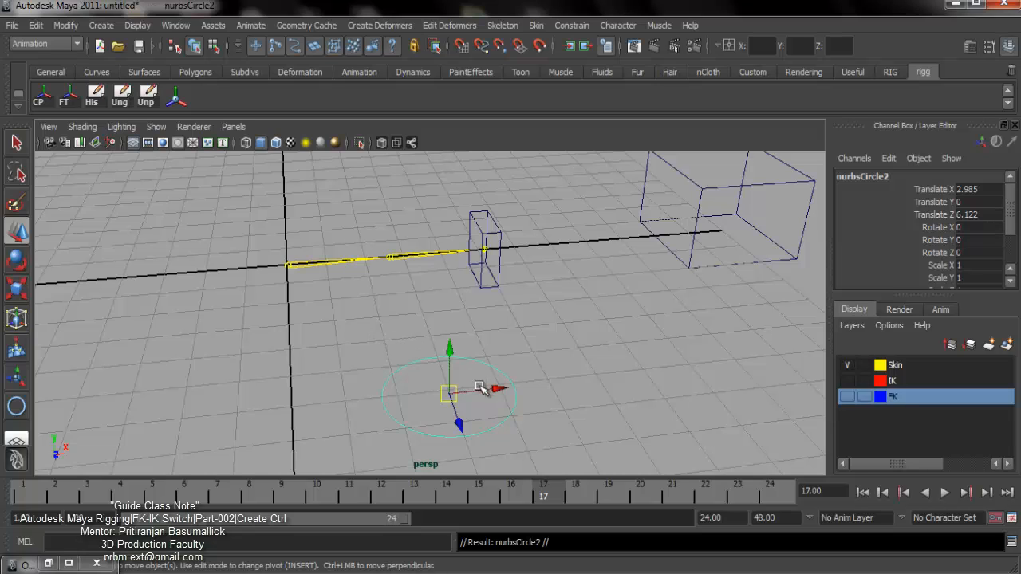
Snap the duplicated circle to the first joint, and snap another copy of it to the middle joint
{"action": "left_click_drag", "start_coordinate": [451, 396], "coordinate": [324, 284]}
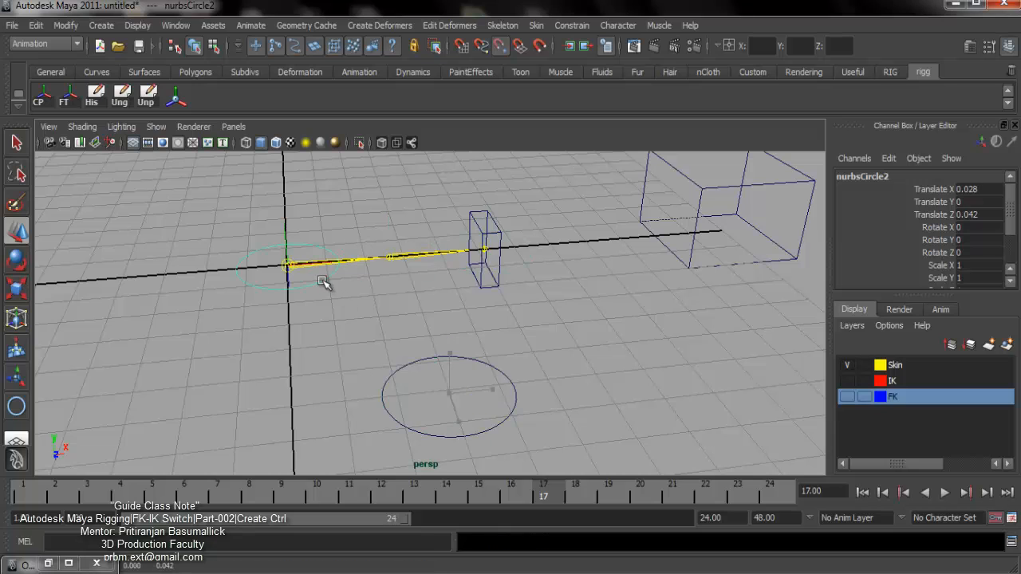
{"action": "scroll", "coordinate": [322, 281], "scroll_direction": "up", "scroll_amount": 1}
{"action": "left_click", "coordinate": [326, 288]}
{"action": "left_click", "coordinate": [314, 278]}
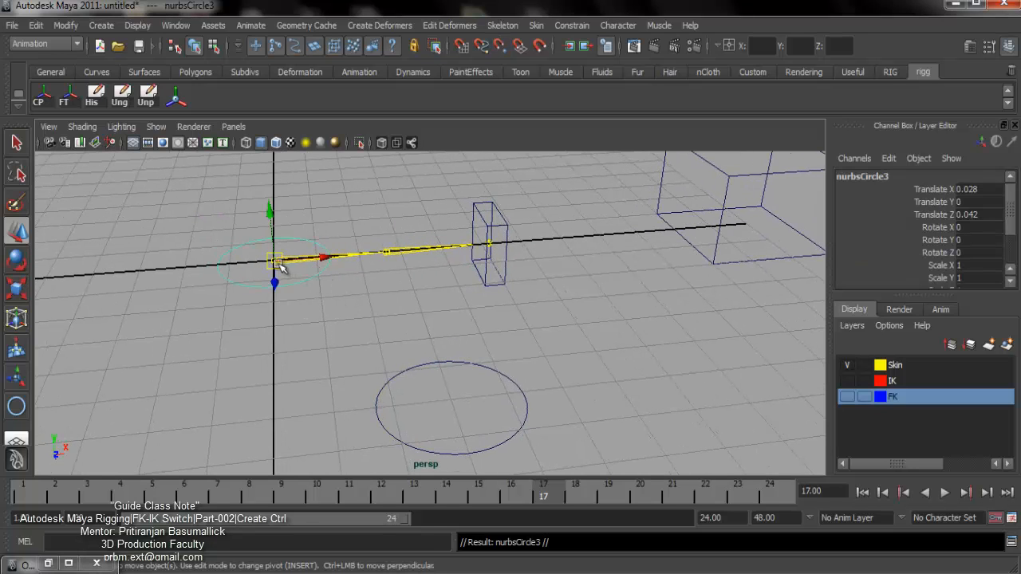
{"action": "left_click_drag", "start_coordinate": [279, 265], "coordinate": [375, 260]}
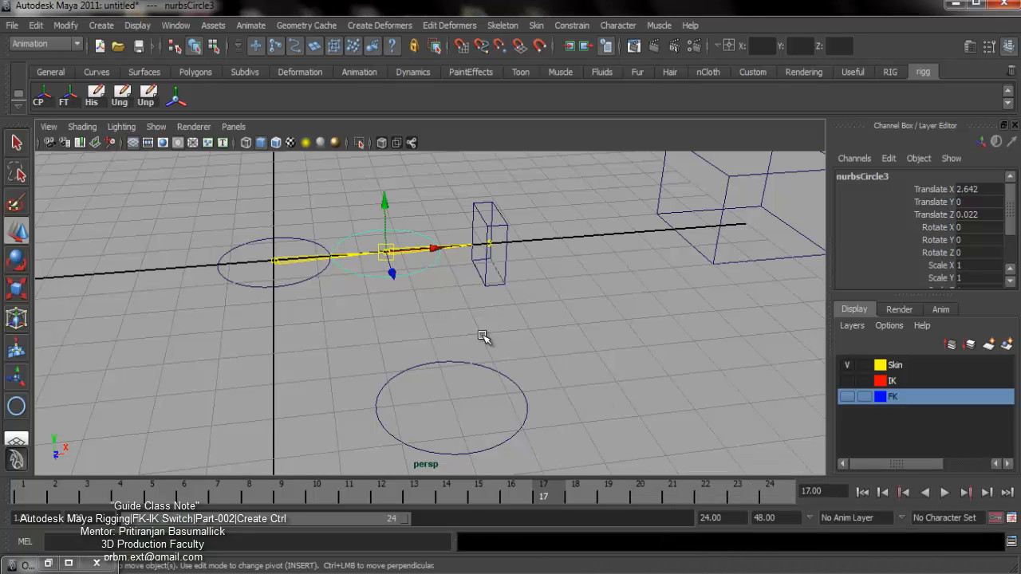
Scale down the middle joint's circle and scale the first joint's circle uniformly to about 0.717
{"action": "scroll", "coordinate": [483, 344], "scroll_direction": "up", "scroll_amount": 3}
{"action": "left_click", "coordinate": [438, 304]}
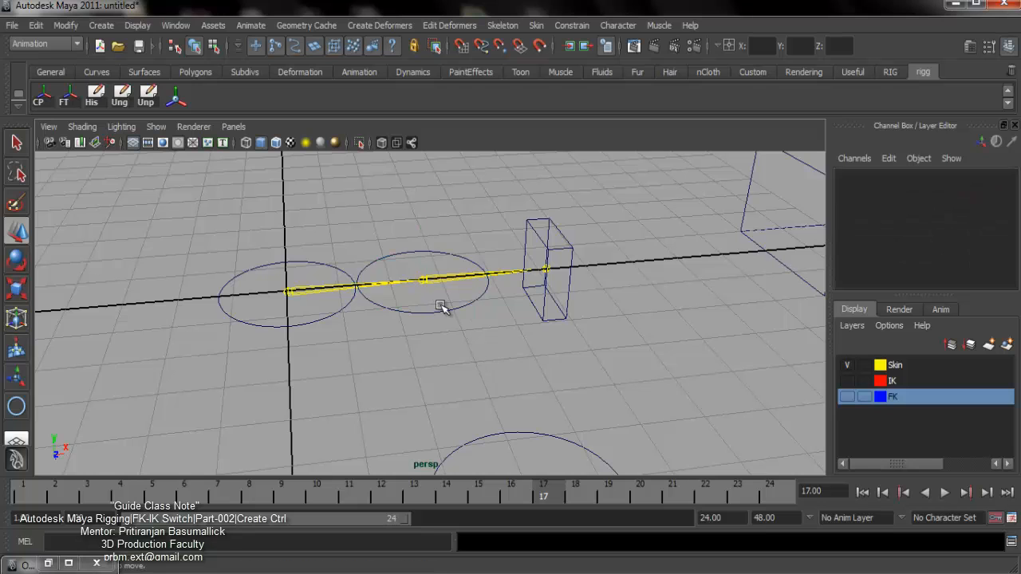
{"action": "left_click", "coordinate": [441, 306]}
{"action": "left_click_drag", "start_coordinate": [470, 330], "coordinate": [362, 305], "text": "alt"}
{"action": "key", "text": "r"}
{"action": "left_click", "coordinate": [336, 309]}
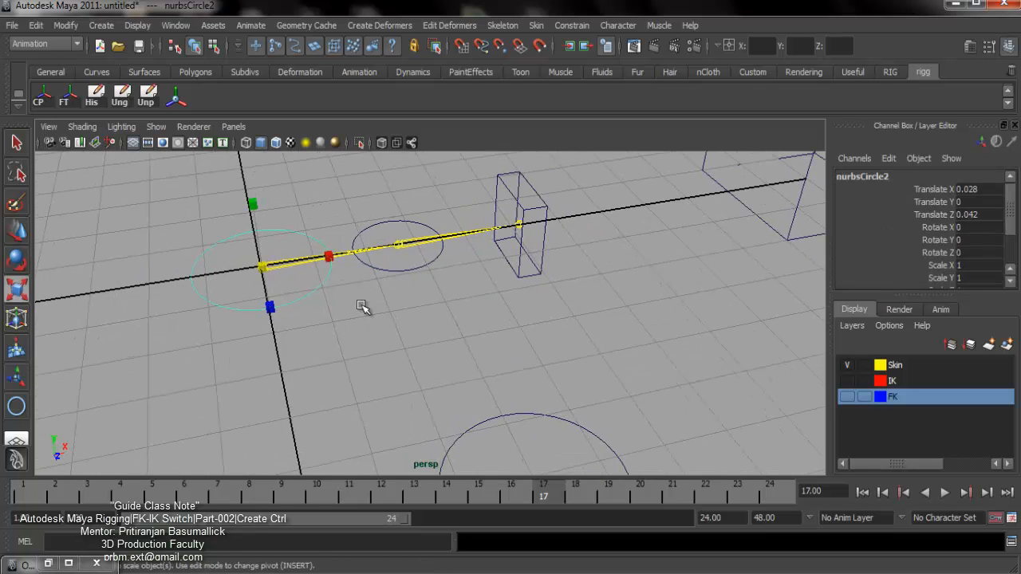
{"action": "left_click_drag", "start_coordinate": [264, 269], "coordinate": [221, 282]}
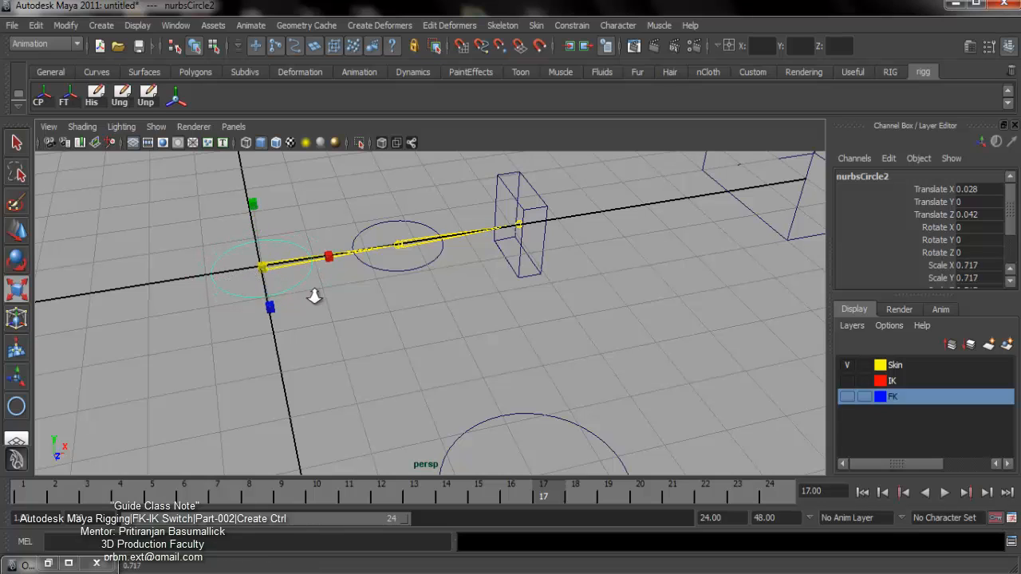
Select the pyramid curve beyond the large box and snap it to the middle joint
{"action": "left_click_drag", "start_coordinate": [317, 292], "coordinate": [409, 342], "text": "alt"}
{"action": "left_click", "coordinate": [501, 351]}
{"action": "right_click_drag", "start_coordinate": [614, 315], "coordinate": [398, 283], "text": "alt"}
{"action": "left_click_drag", "start_coordinate": [391, 283], "coordinate": [447, 282], "text": "alt"}
{"action": "right_click_drag", "start_coordinate": [554, 306], "coordinate": [497, 252], "text": "alt"}
{"action": "left_click", "coordinate": [539, 257]}
{"action": "left_click_drag", "start_coordinate": [609, 257], "coordinate": [602, 260], "text": "alt"}
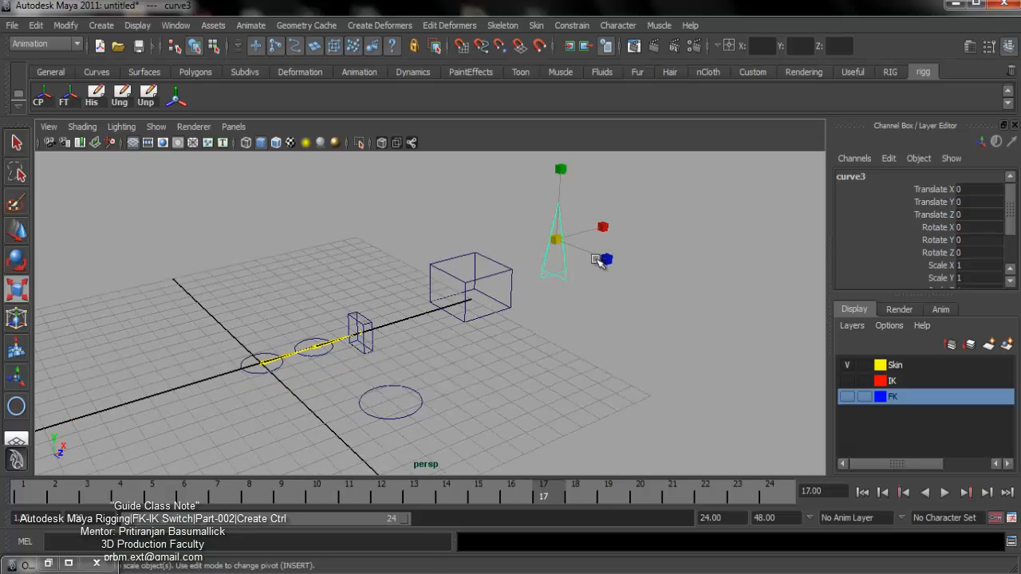
{"action": "key", "text": "w"}
{"action": "right_click_drag", "start_coordinate": [601, 260], "coordinate": [554, 256], "text": "alt"}
{"action": "middle_click_drag", "start_coordinate": [597, 271], "coordinate": [588, 292], "text": "alt"}
{"action": "left_click_drag", "start_coordinate": [588, 292], "coordinate": [551, 298], "text": "alt"}
{"action": "right_click_drag", "start_coordinate": [331, 344], "coordinate": [398, 364], "text": "alt"}
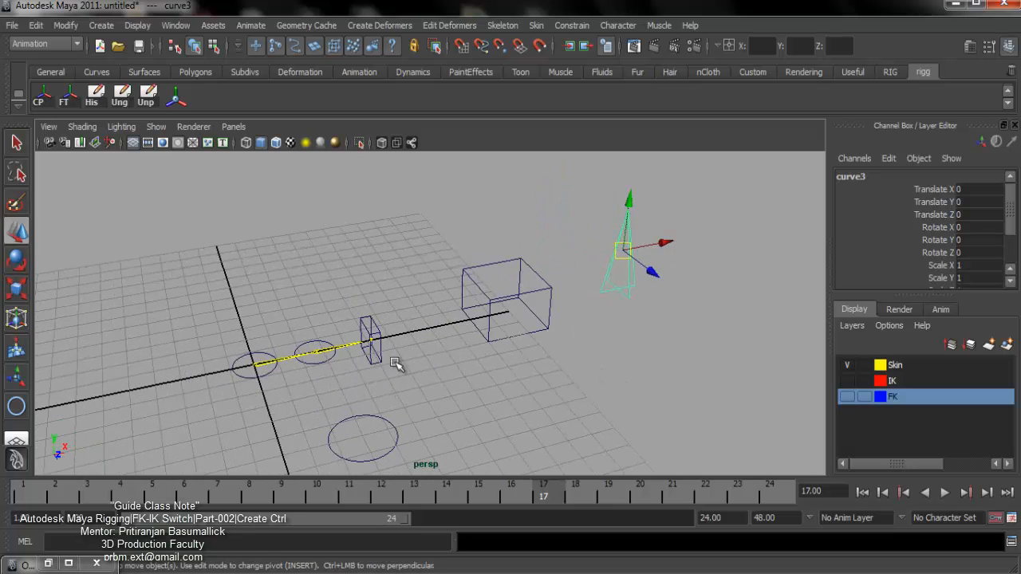
{"action": "middle_click_drag", "start_coordinate": [399, 364], "coordinate": [443, 371], "text": "alt"}
{"action": "right_click_drag", "start_coordinate": [562, 367], "coordinate": [484, 371], "text": "alt"}
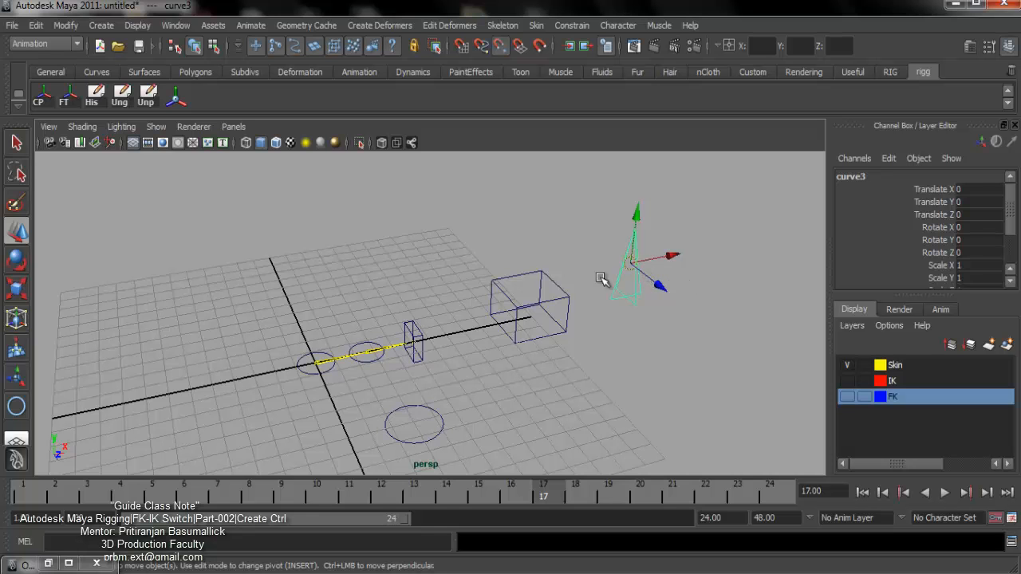
{"action": "middle_click_drag", "start_coordinate": [601, 278], "coordinate": [355, 358]}
Set the pyramid curve's Rotate X to 90 so that it lies horizontally
{"action": "left_click_drag", "start_coordinate": [355, 358], "coordinate": [522, 388], "text": "alt"}
{"action": "key", "text": "e"}
{"action": "left_click_drag", "start_coordinate": [586, 366], "coordinate": [403, 304], "text": "alt"}
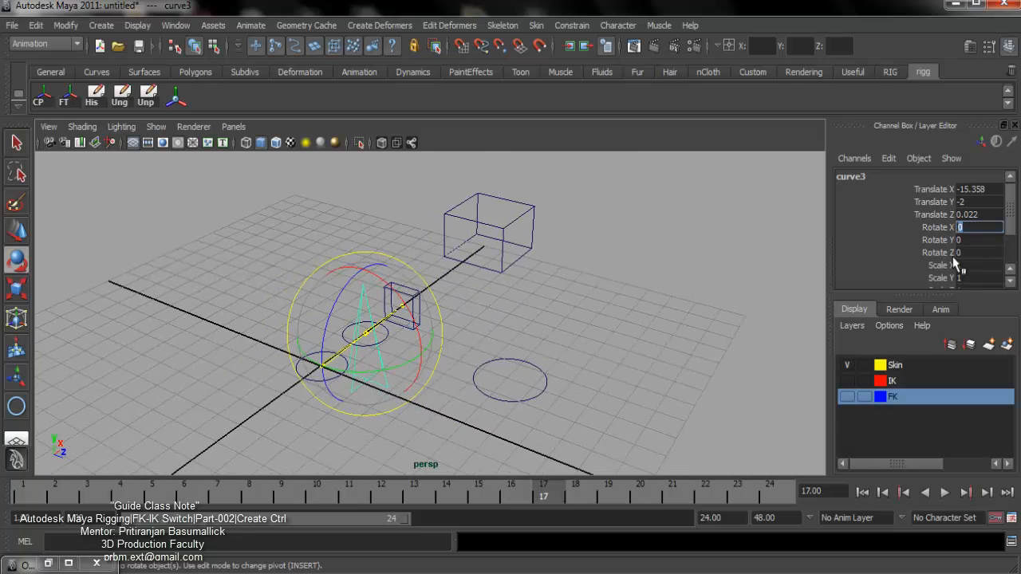
{"action": "right_click_drag", "start_coordinate": [435, 303], "coordinate": [496, 340], "text": "alt"}
{"action": "key", "text": "w"}
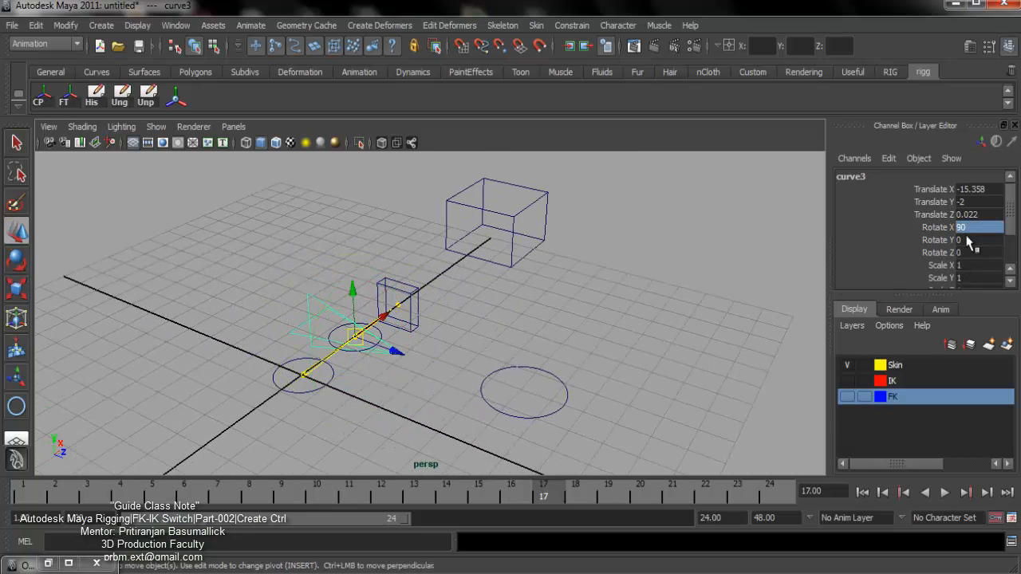
Move the pyramid back from the middle joint to about -5.242 in Translate Z and scale it to about 0.289
{"action": "right_click_drag", "start_coordinate": [507, 276], "coordinate": [627, 371], "text": "alt"}
{"action": "middle_click_drag", "start_coordinate": [417, 345], "coordinate": [525, 343], "text": "alt"}
{"action": "left_click_drag", "start_coordinate": [443, 352], "coordinate": [287, 309]}
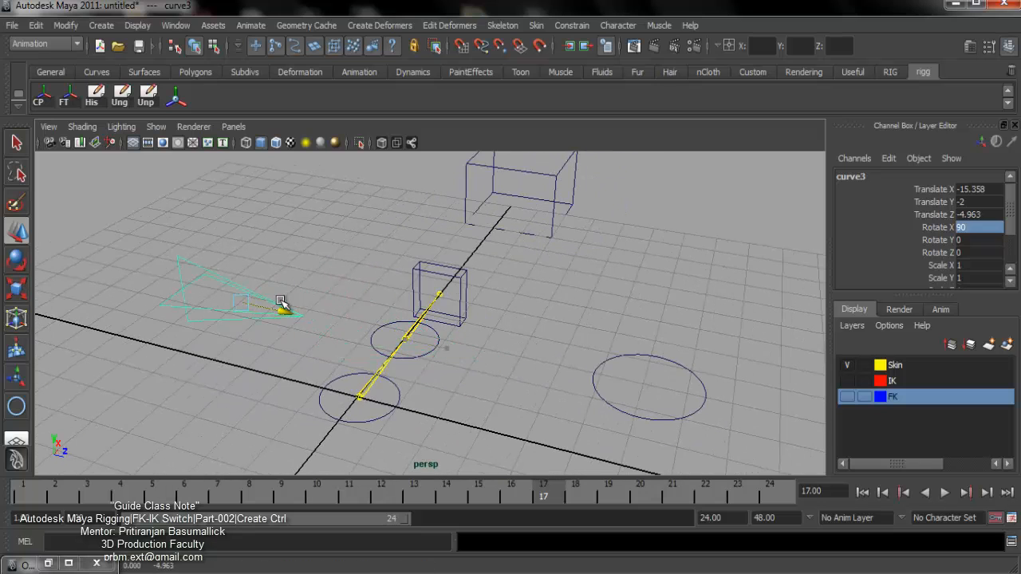
{"action": "middle_click_drag", "start_coordinate": [319, 316], "coordinate": [457, 332], "text": "alt"}
{"action": "left_click_drag", "start_coordinate": [457, 332], "coordinate": [347, 325]}
{"action": "key", "text": "r"}
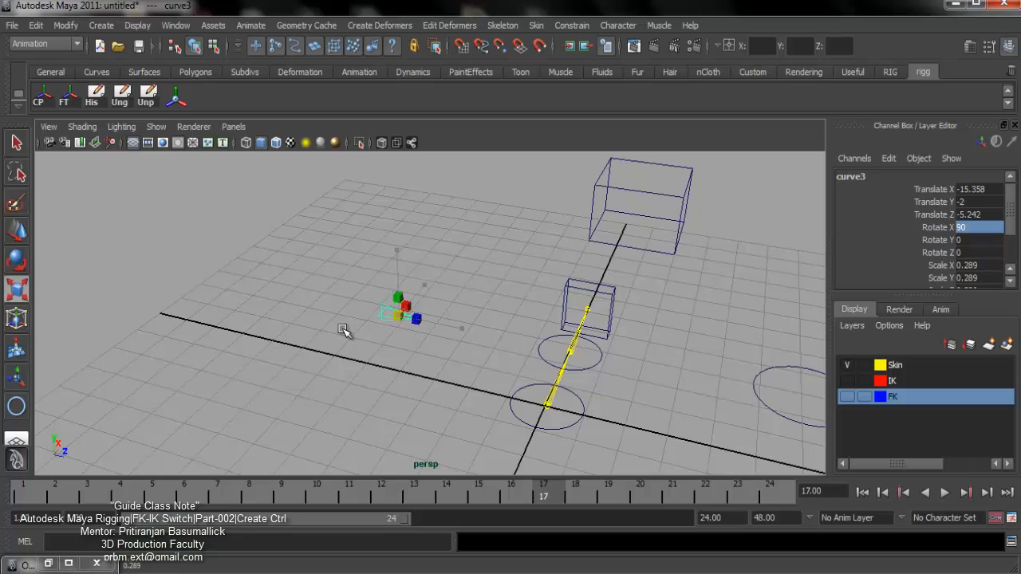
{"action": "key", "text": "w"}
Inspect the small pyramid's placement relative to the joint chain from several angles
{"action": "left_click", "coordinate": [417, 333]}
{"action": "left_click_drag", "start_coordinate": [417, 333], "coordinate": [530, 339], "text": "alt"}
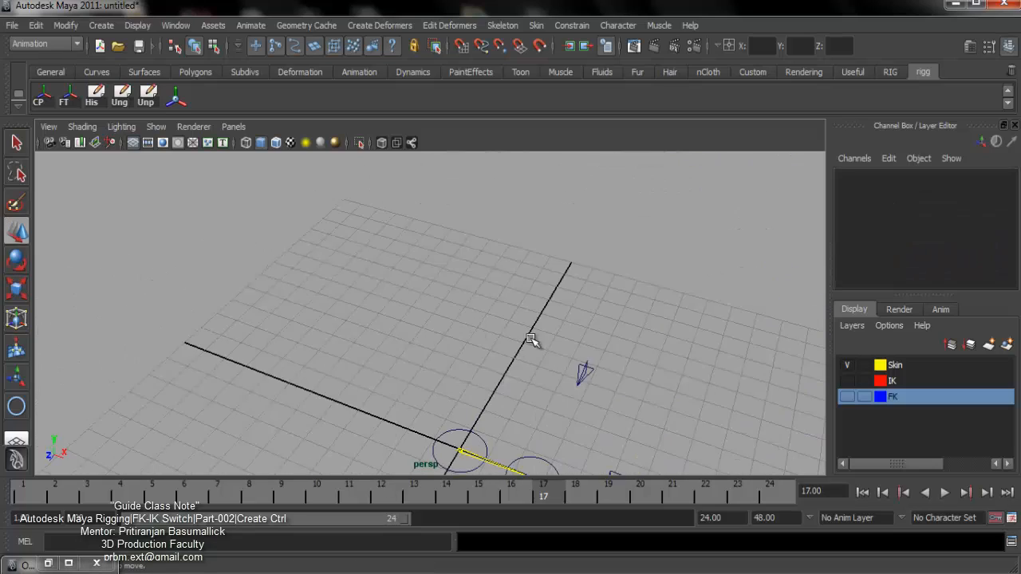
{"action": "middle_click_drag", "start_coordinate": [531, 339], "coordinate": [463, 245], "text": "alt"}
{"action": "left_click", "coordinate": [523, 271]}
{"action": "left_click_drag", "start_coordinate": [528, 309], "coordinate": [596, 343], "text": "alt"}
{"action": "right_click_drag", "start_coordinate": [551, 347], "coordinate": [460, 351], "text": "alt"}
{"action": "left_click_drag", "start_coordinate": [461, 351], "coordinate": [500, 332], "text": "alt"}
{"action": "right_click_drag", "start_coordinate": [499, 333], "coordinate": [535, 379], "text": "alt"}
{"action": "middle_click_drag", "start_coordinate": [570, 359], "coordinate": [545, 290], "text": "alt"}
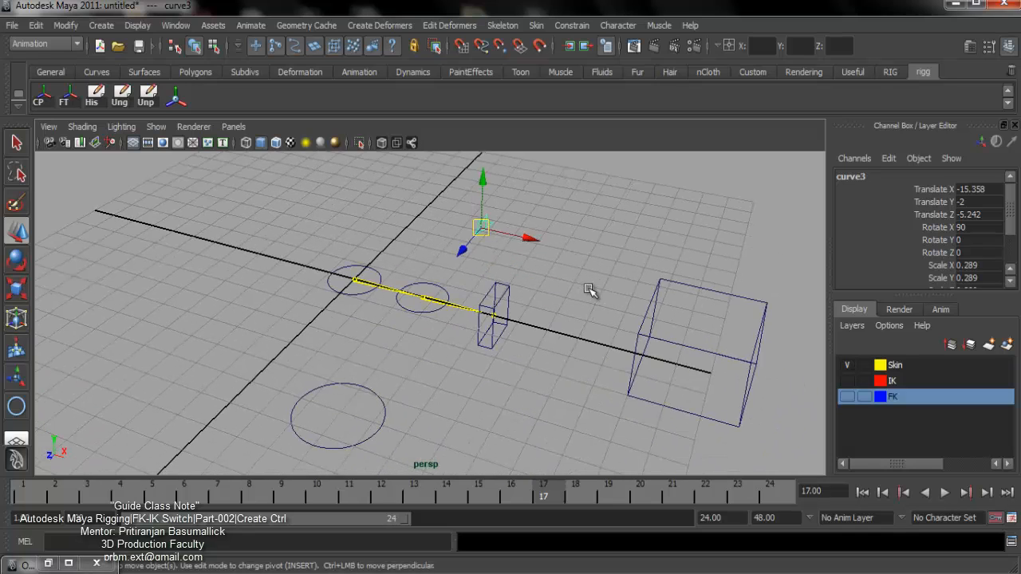
Delete the original large box curve and the original circle lying off the joint chain
{"action": "left_click", "coordinate": [589, 290]}
{"action": "left_click_drag", "start_coordinate": [580, 322], "coordinate": [670, 294], "text": "alt"}
{"action": "left_click_drag", "start_coordinate": [601, 247], "coordinate": [686, 323]}
{"action": "key", "text": "Delete"}
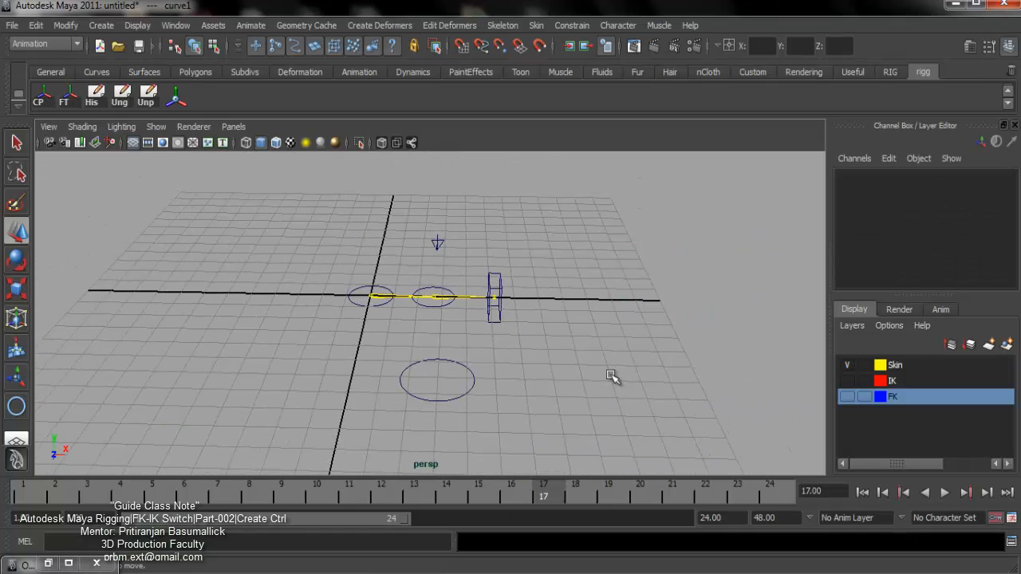
{"action": "left_click_drag", "start_coordinate": [458, 382], "coordinate": [480, 397]}
{"action": "key", "text": "Delete"}
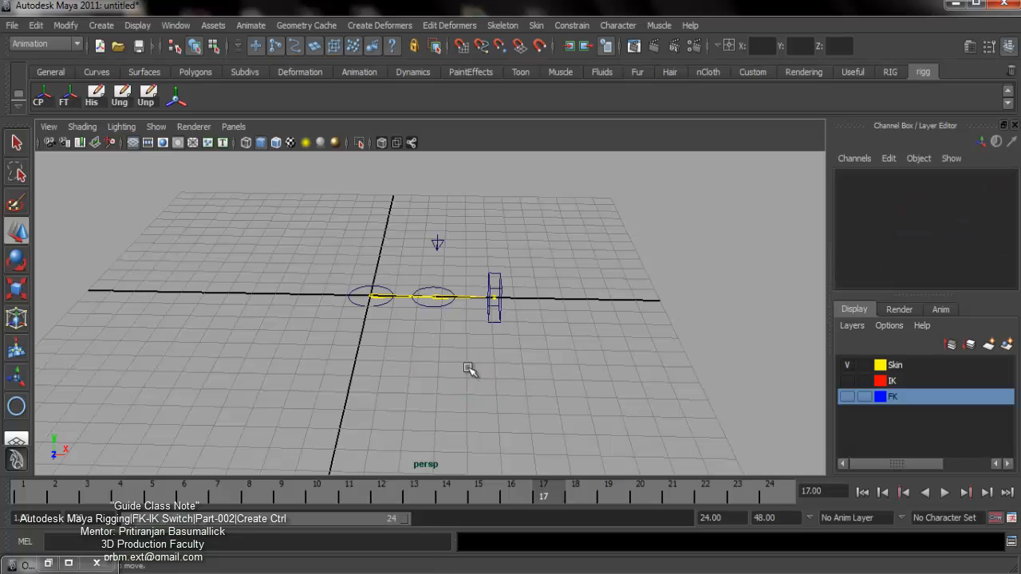
Examine the circle, thin box and pyramid controls around the joint chain from different angles
{"action": "left_click_drag", "start_coordinate": [427, 325], "coordinate": [494, 278], "text": "alt"}
{"action": "right_click_drag", "start_coordinate": [437, 284], "coordinate": [399, 307], "text": "alt"}
{"action": "left_click_drag", "start_coordinate": [399, 307], "coordinate": [374, 303], "text": "alt"}
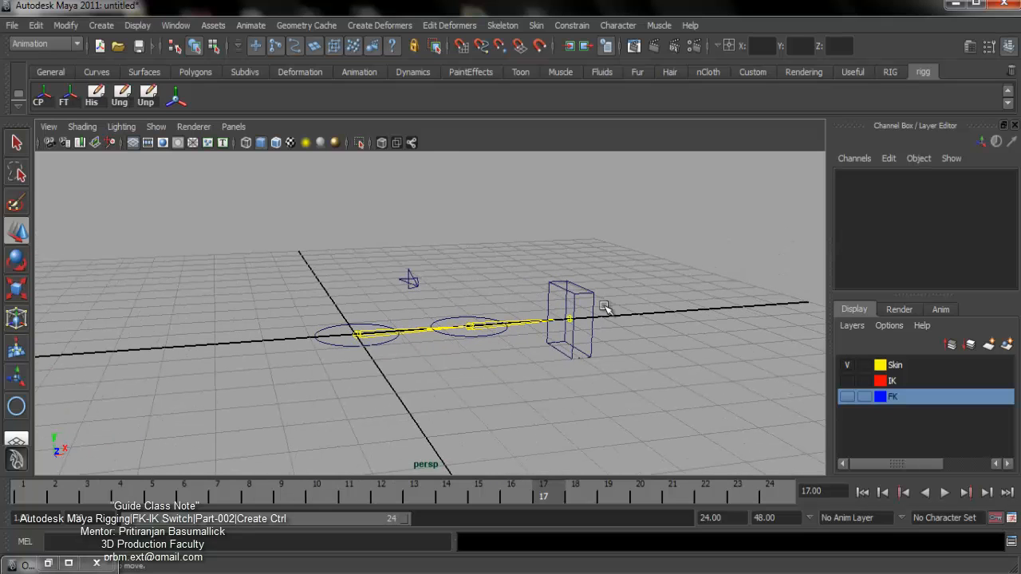
{"action": "right_click_drag", "start_coordinate": [648, 273], "coordinate": [646, 330], "text": "alt"}
{"action": "left_click_drag", "start_coordinate": [645, 330], "coordinate": [637, 323], "text": "alt"}
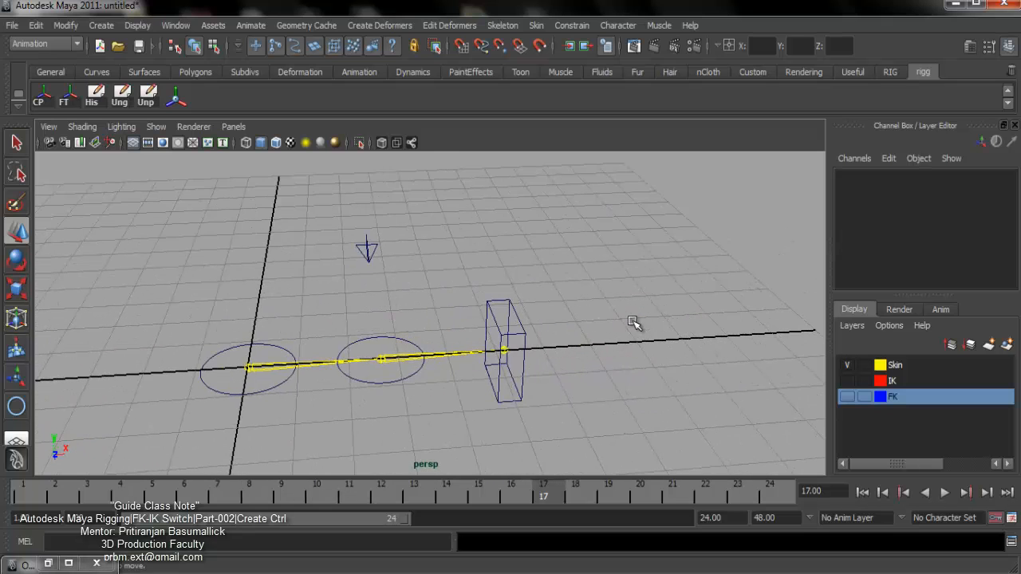
{"action": "right_click_drag", "start_coordinate": [601, 313], "coordinate": [611, 358], "text": "alt"}
{"action": "middle_click_drag", "start_coordinate": [611, 357], "coordinate": [623, 337], "text": "alt"}
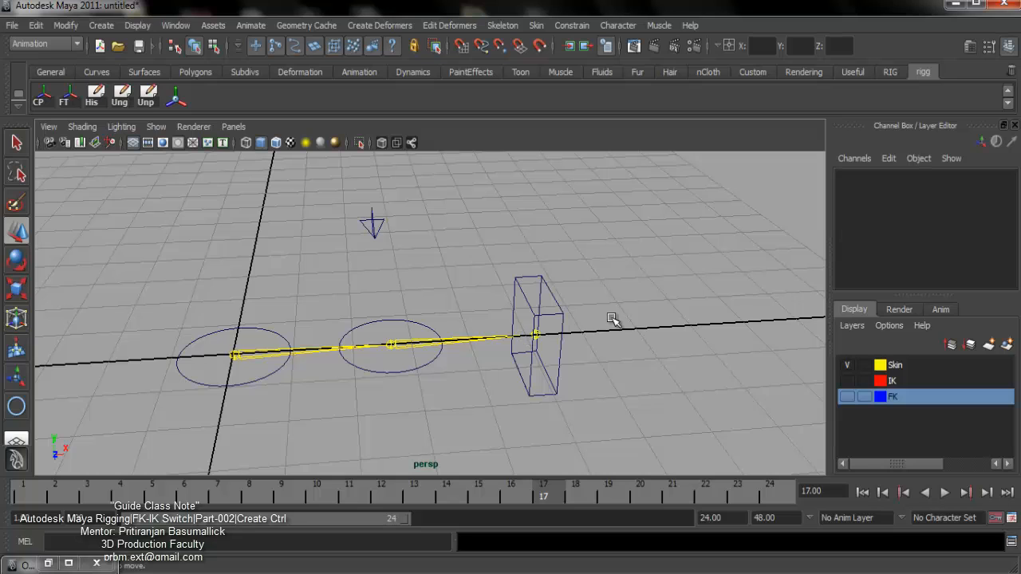
{"action": "right_click_drag", "start_coordinate": [580, 321], "coordinate": [564, 297], "text": "alt"}
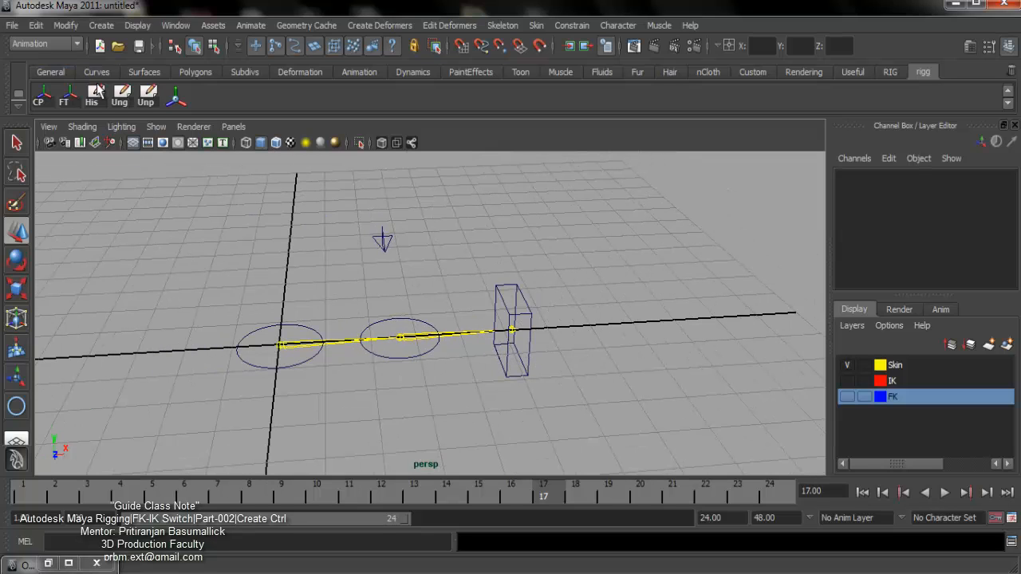
Draw a new NURBS circle on the grid beyond the thin box and display its control vertices
{"action": "left_click", "coordinate": [96, 72]}
{"action": "left_click", "coordinate": [46, 97]}
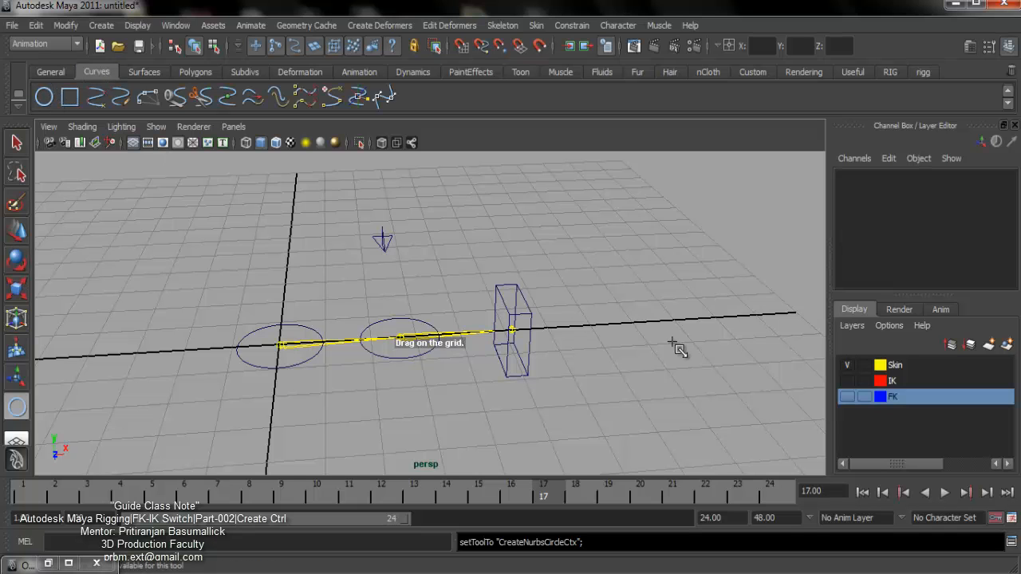
{"action": "left_click_drag", "start_coordinate": [677, 348], "coordinate": [571, 327]}
{"action": "right_click_drag", "start_coordinate": [572, 323], "coordinate": [540, 311]}
{"action": "left_click_drag", "start_coordinate": [540, 311], "coordinate": [529, 308], "text": "alt"}
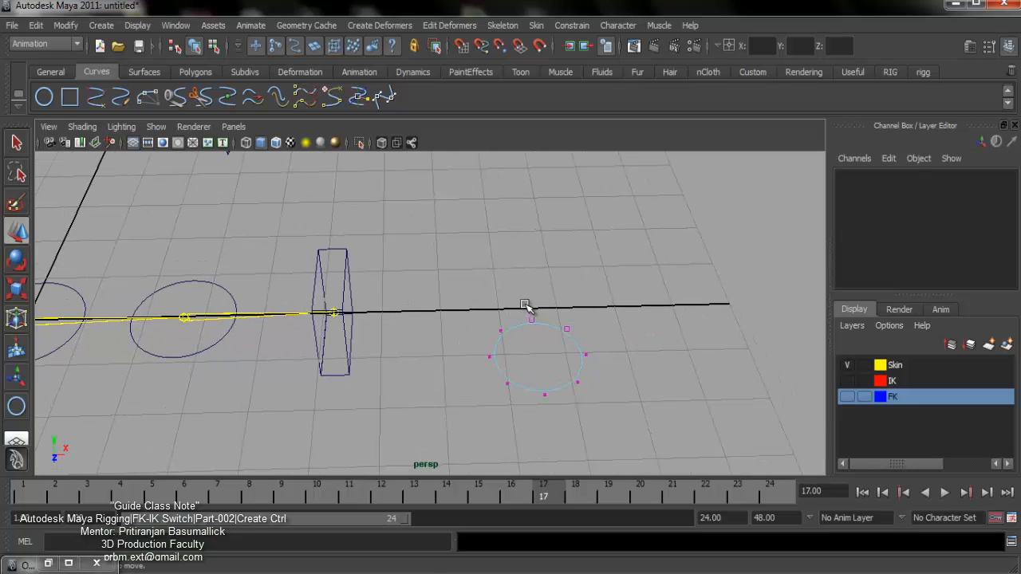
Select alternate control vertices of the new circle and scale them through the center into a looped shape
{"action": "left_click", "coordinate": [532, 320]}
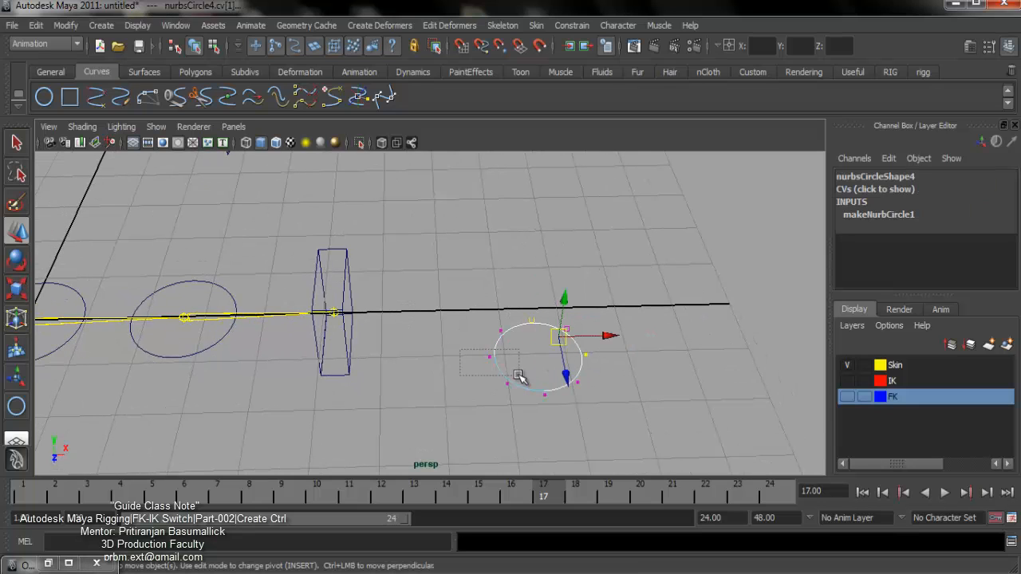
{"action": "left_click_drag", "start_coordinate": [587, 410], "coordinate": [563, 339], "text": "alt"}
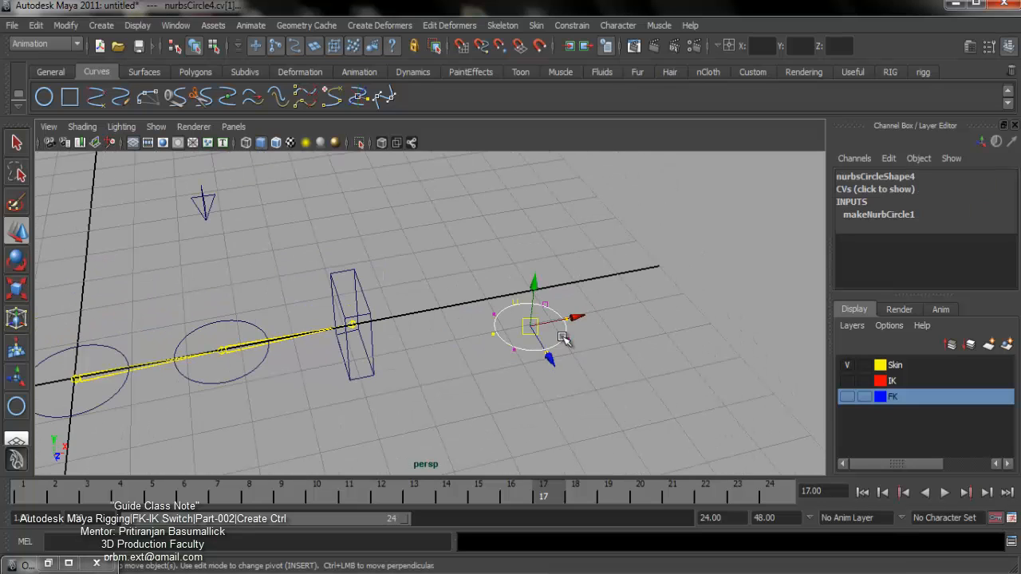
{"action": "key", "text": "r"}
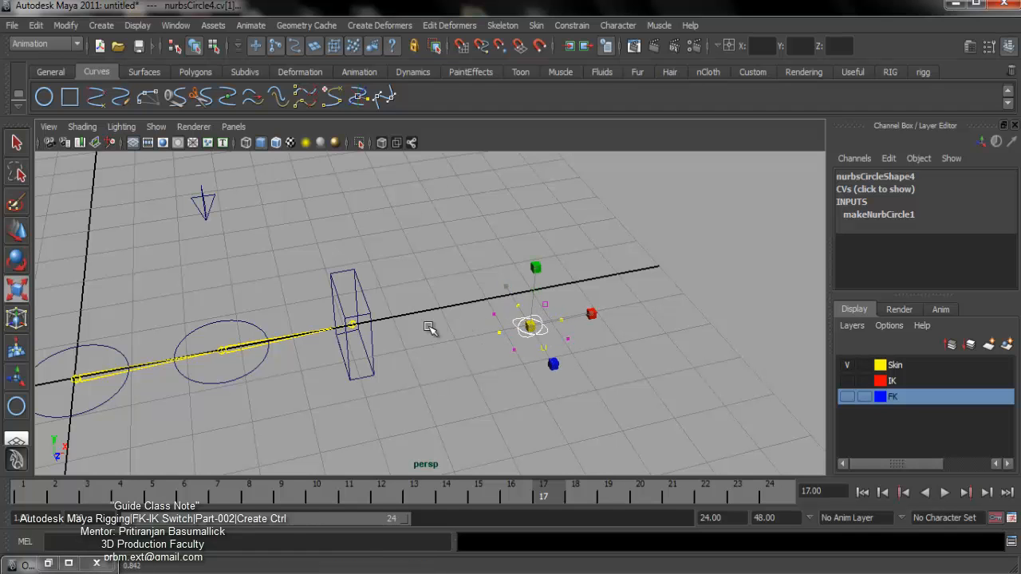
{"action": "key", "text": "w"}
{"action": "left_click_drag", "start_coordinate": [485, 320], "coordinate": [564, 340], "text": "alt"}
{"action": "left_click", "coordinate": [574, 316]}
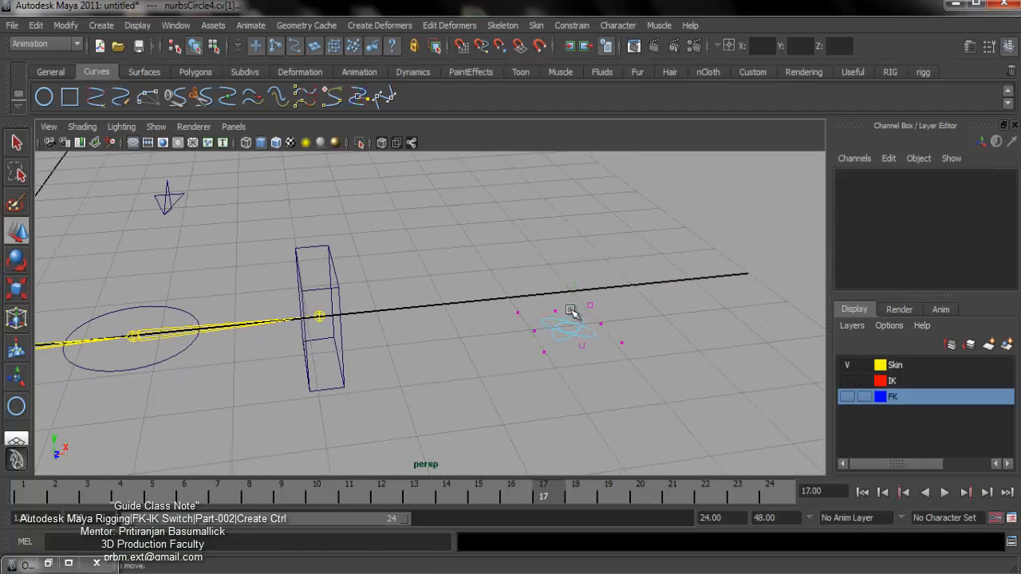
Return the looped curve to object selection and set its Rotate X to 90 to stand it upright
{"action": "right_click", "coordinate": [559, 321]}
{"action": "left_click", "coordinate": [625, 301]}
{"action": "left_click_drag", "start_coordinate": [643, 343], "coordinate": [542, 345], "text": "alt"}
{"action": "key", "text": "e"}
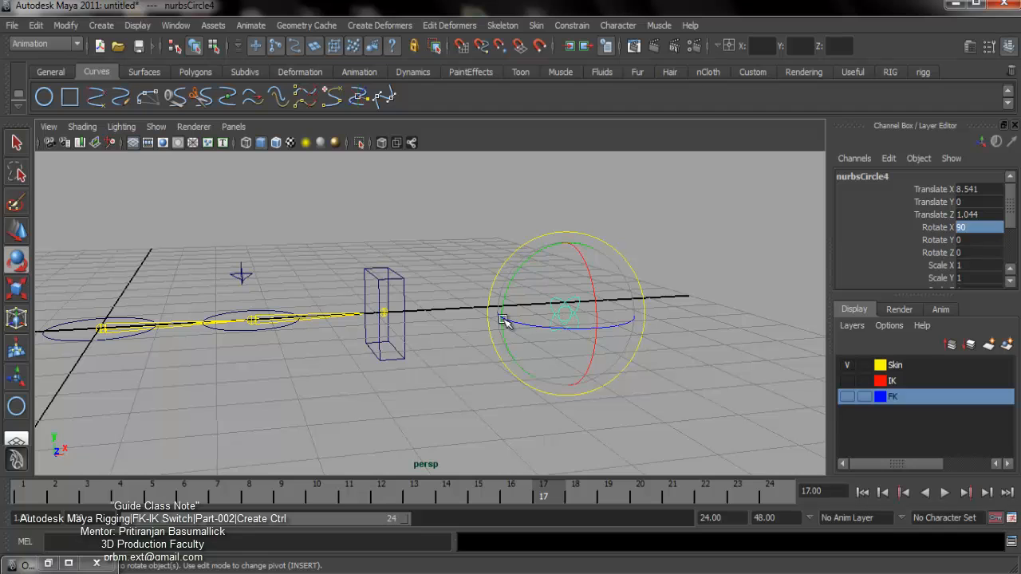
Snap the looped curve to the last joint and move it behind the thin box to about -2.802 in Translate Z
{"action": "left_click_drag", "start_coordinate": [502, 319], "coordinate": [306, 303], "text": "alt"}
{"action": "key", "text": "w"}
{"action": "mouse_move", "coordinate": [397, 338]}
{"action": "left_mouse_down", "text": "alt"}
{"action": "mouse_move", "coordinate": [524, 332]}
{"action": "mouse_move", "coordinate": [493, 317]}
{"action": "mouse_move", "coordinate": [481, 385]}
{"action": "mouse_move", "coordinate": [391, 344]}
{"action": "left_mouse_up", "text": "alt"}
{"action": "middle_click_drag", "start_coordinate": [391, 345], "coordinate": [550, 383], "text": "alt"}
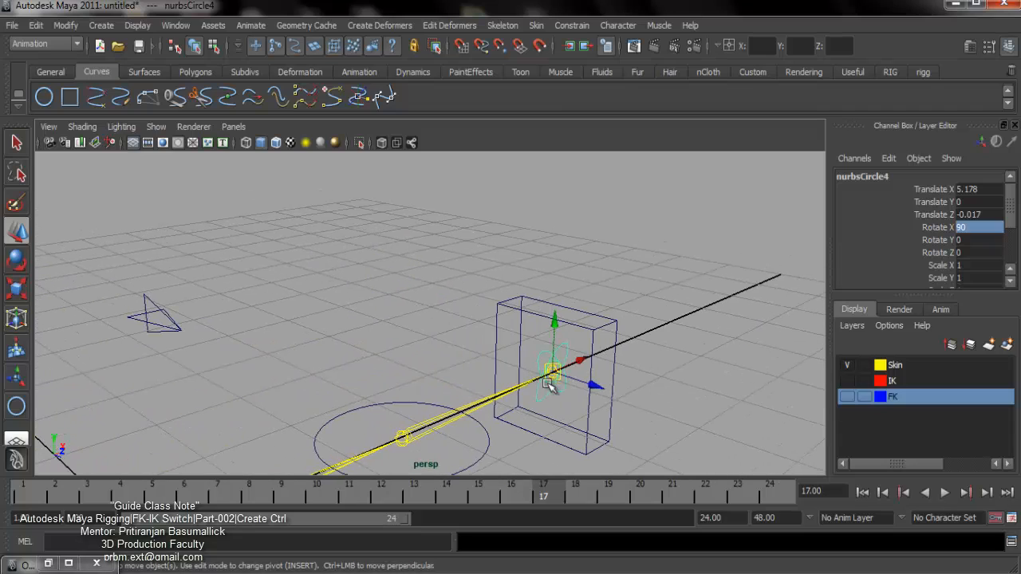
{"action": "left_click_drag", "start_coordinate": [595, 385], "coordinate": [493, 347]}
{"action": "left_click_drag", "start_coordinate": [556, 329], "coordinate": [432, 294], "text": "alt"}
{"action": "left_click", "coordinate": [445, 263]}
{"action": "left_click", "coordinate": [492, 326]}
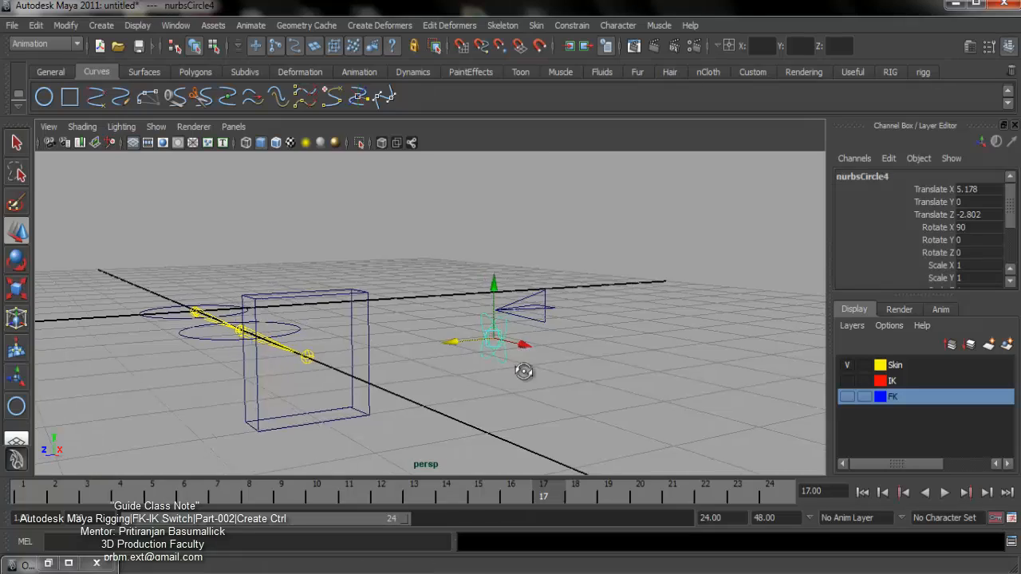
Add the box curve and the two circles around the joint chain to the FK layer and hide that layer
{"action": "left_click_drag", "start_coordinate": [524, 369], "coordinate": [376, 322], "text": "alt"}
{"action": "right_click_drag", "start_coordinate": [376, 322], "coordinate": [430, 322], "text": "alt"}
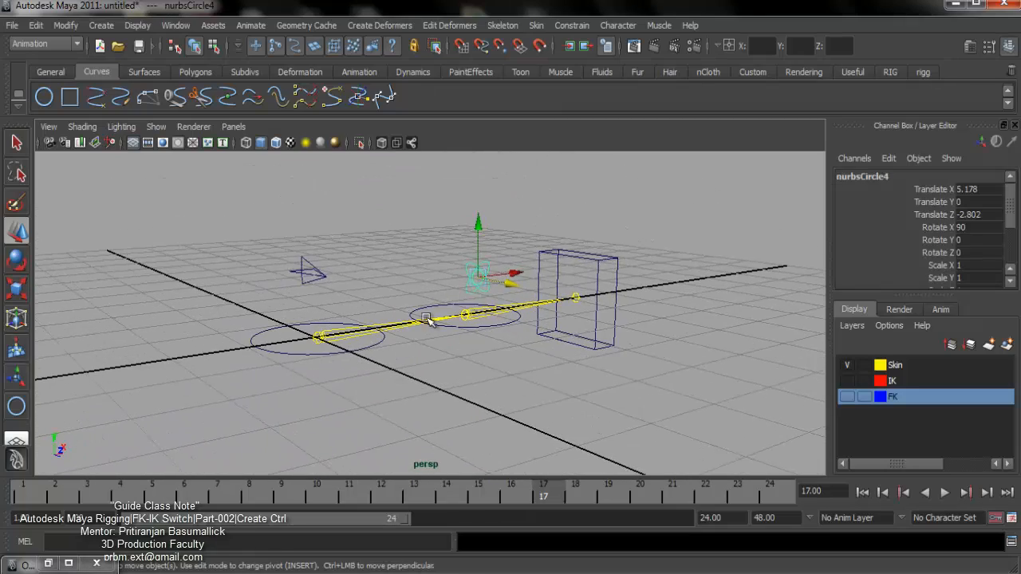
{"action": "right_click_drag", "start_coordinate": [540, 378], "coordinate": [626, 400], "text": "alt"}
{"action": "left_click_drag", "start_coordinate": [626, 400], "coordinate": [576, 391], "text": "alt"}
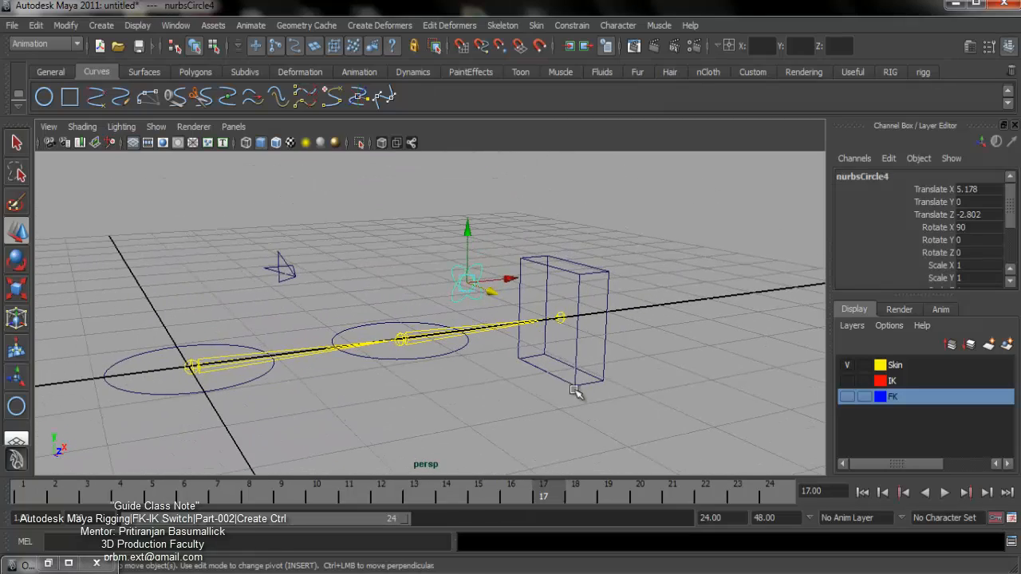
{"action": "left_click", "coordinate": [575, 274]}
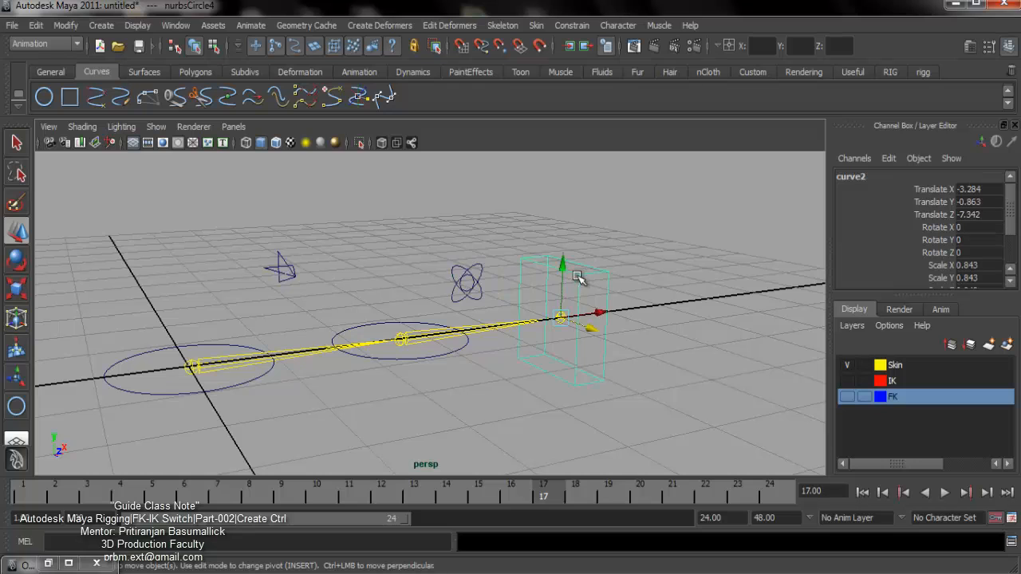
{"action": "left_click", "coordinate": [399, 323]}
{"action": "left_click", "coordinate": [222, 346], "text": "shift"}
{"action": "left_click_drag", "start_coordinate": [411, 344], "coordinate": [472, 346], "text": "alt"}
{"action": "right_click_drag", "start_coordinate": [581, 367], "coordinate": [687, 379], "text": "alt"}
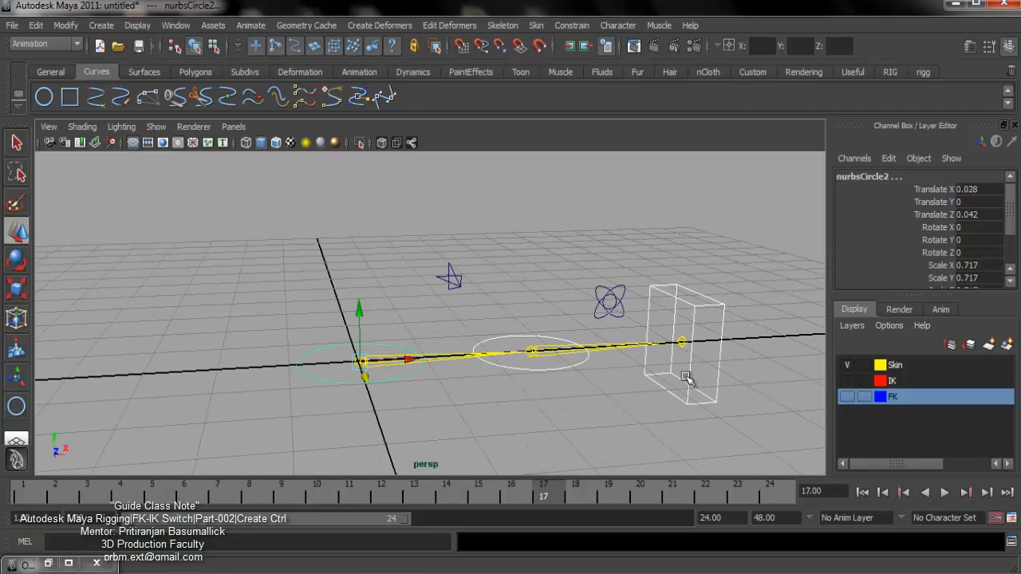
{"action": "middle_click_drag", "start_coordinate": [686, 378], "coordinate": [685, 378], "text": "alt"}
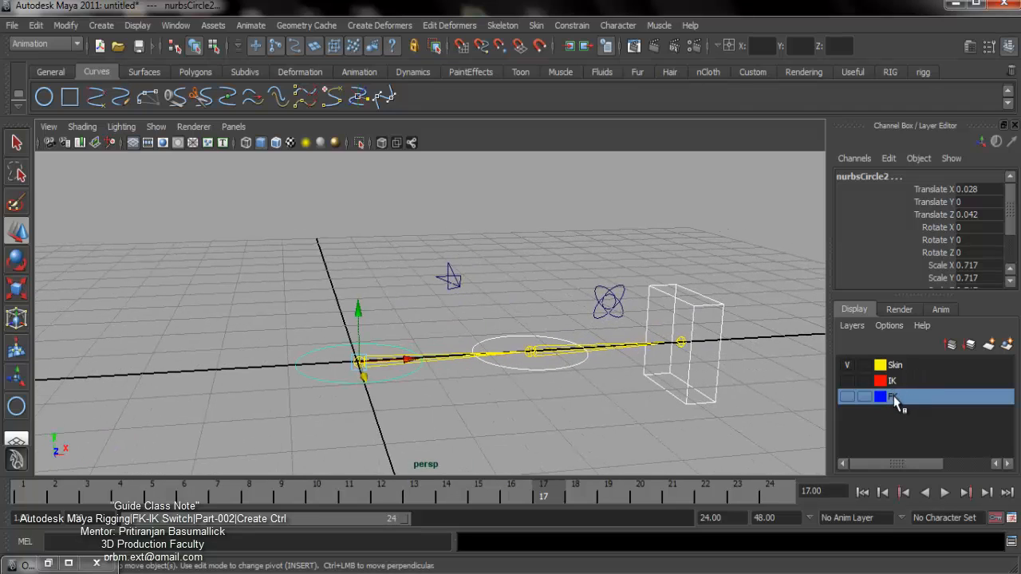
{"action": "right_click", "coordinate": [894, 400]}
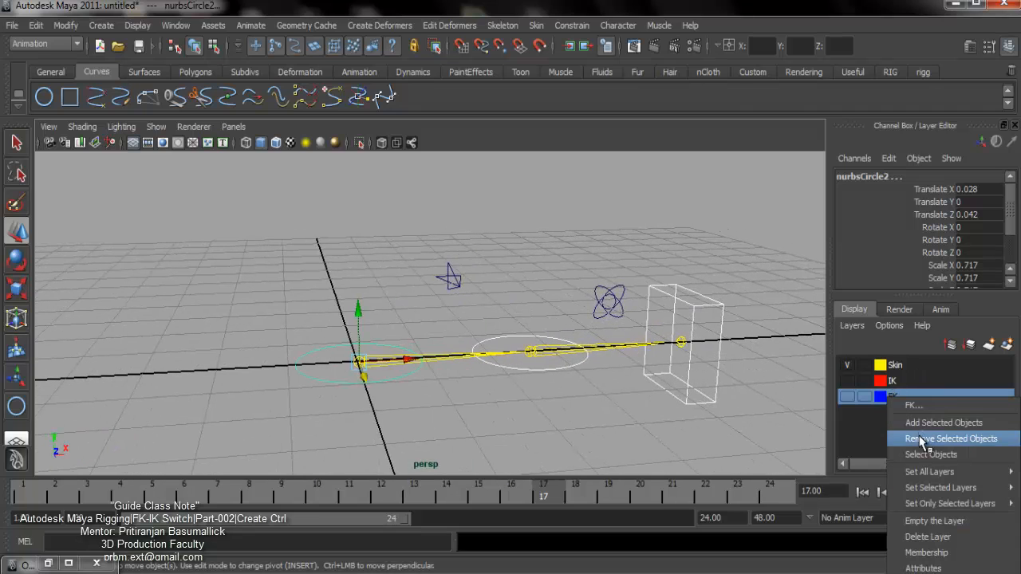
{"action": "left_click", "coordinate": [865, 422]}
{"action": "left_click", "coordinate": [847, 397]}
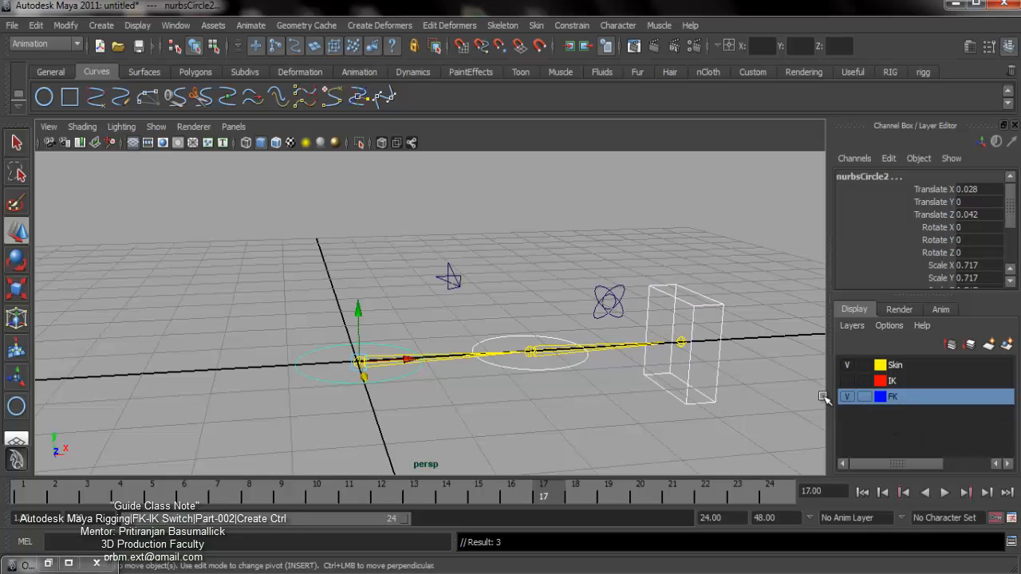
{"action": "left_click", "coordinate": [843, 395]}
Add the remaining box curve and the pyramid curve to the IK layer
{"action": "right_click_drag", "start_coordinate": [678, 397], "coordinate": [741, 401], "text": "alt"}
{"action": "left_click", "coordinate": [741, 402]}
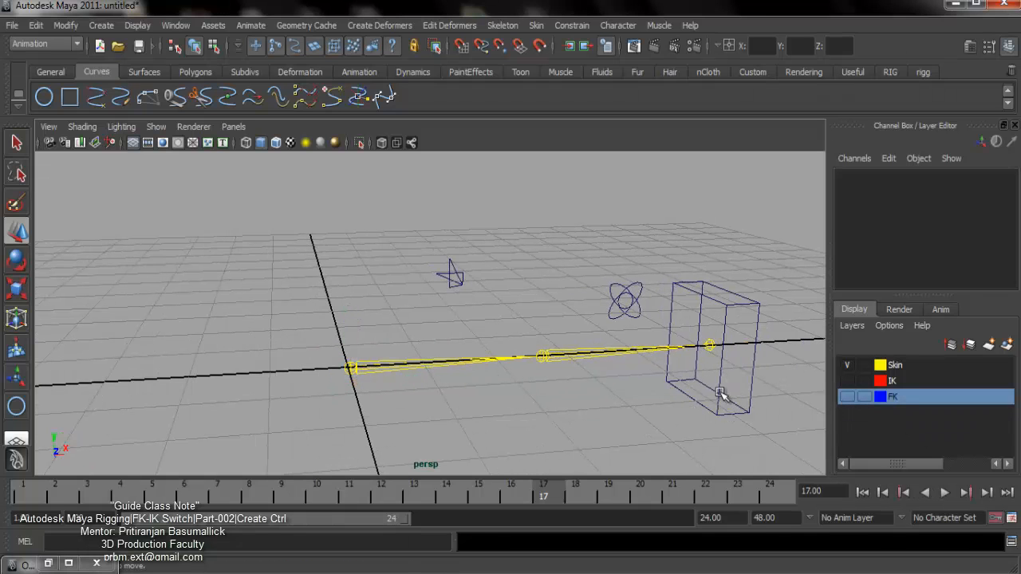
{"action": "left_click", "coordinate": [723, 395]}
{"action": "right_click_drag", "start_coordinate": [679, 390], "coordinate": [598, 379], "text": "alt"}
{"action": "middle_click_drag", "start_coordinate": [726, 401], "coordinate": [635, 399], "text": "alt"}
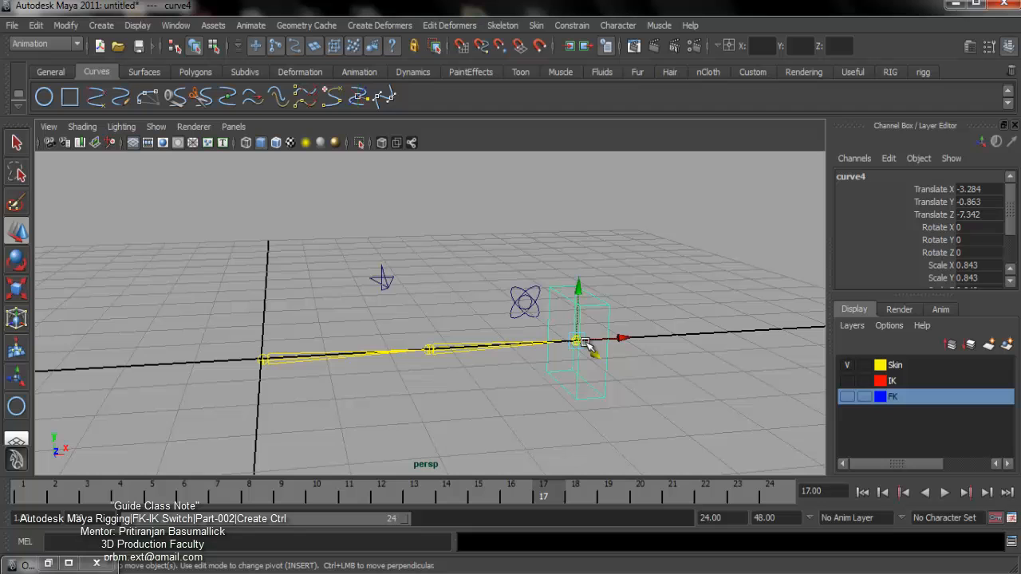
{"action": "left_click", "coordinate": [386, 287]}
{"action": "left_click_drag", "start_coordinate": [387, 289], "coordinate": [576, 332], "text": "alt"}
{"action": "right_click_drag", "start_coordinate": [285, 303], "coordinate": [327, 307], "text": "alt"}
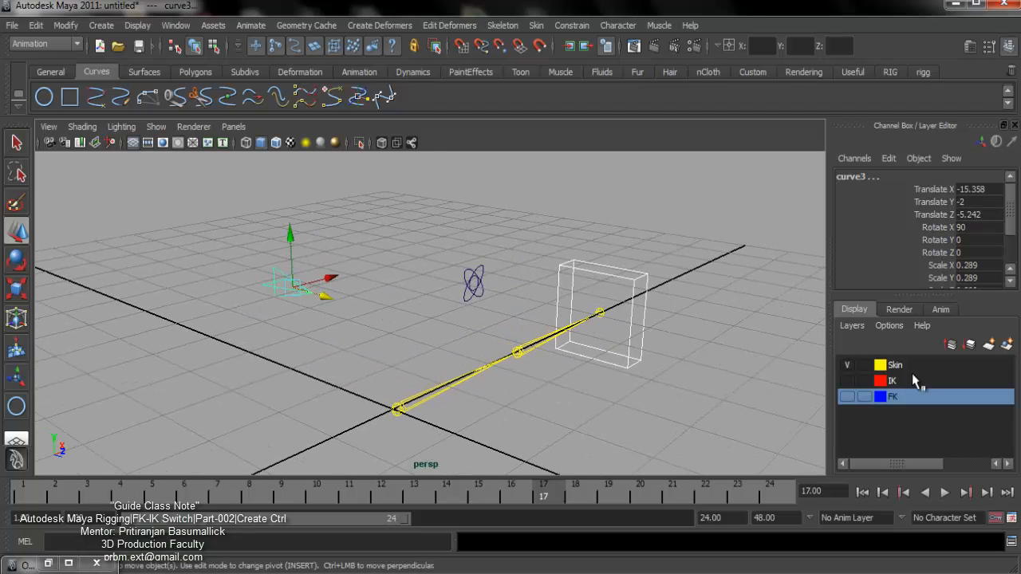
{"action": "left_click", "coordinate": [893, 388]}
{"action": "right_click", "coordinate": [893, 386]}
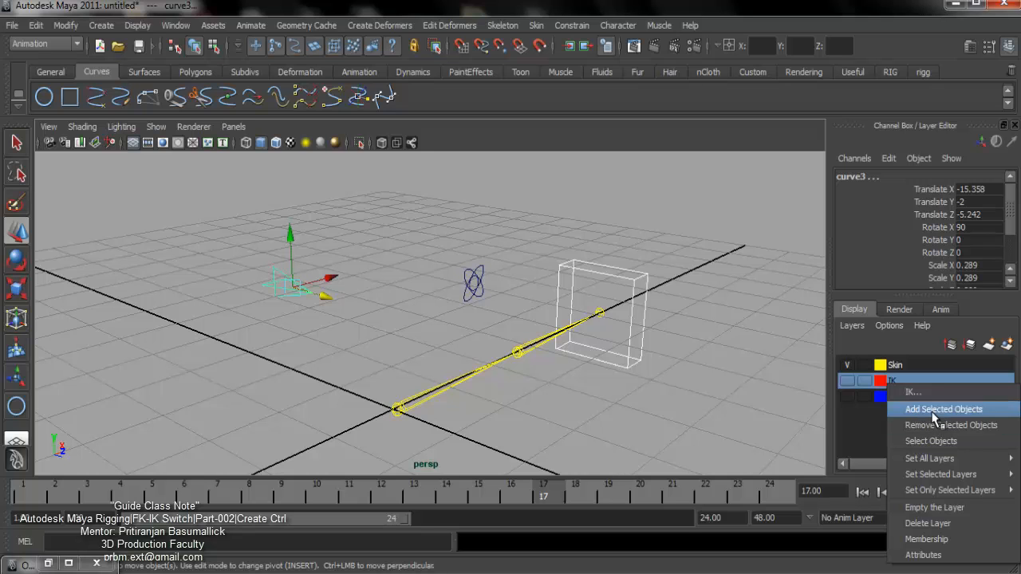
{"action": "left_click", "coordinate": [935, 410]}
Add the looped switch curve to the Skin layer and hide that layer
{"action": "right_click_drag", "start_coordinate": [630, 381], "coordinate": [661, 391], "text": "alt"}
{"action": "left_click", "coordinate": [661, 391]}
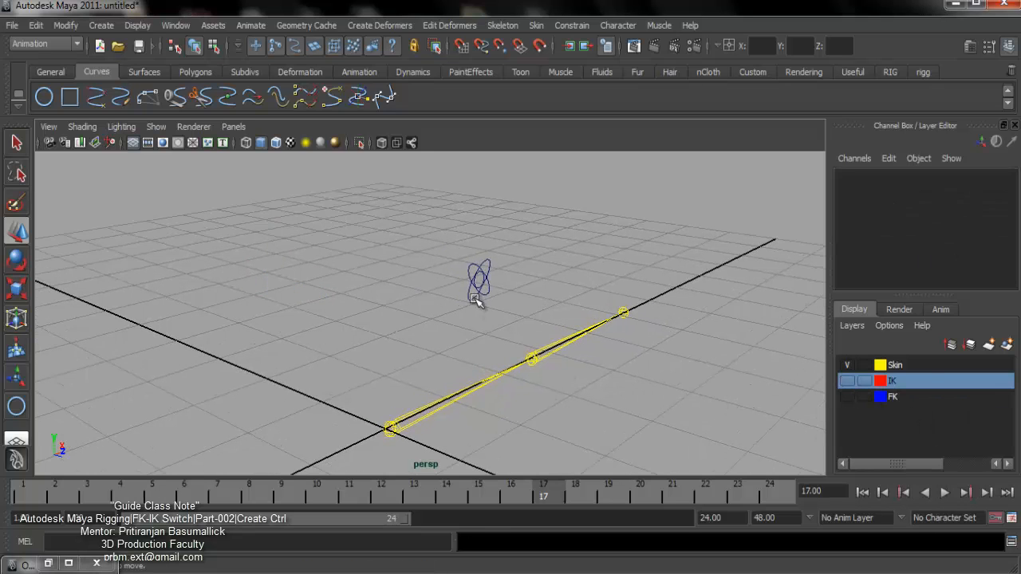
{"action": "left_click", "coordinate": [476, 293]}
{"action": "left_click_drag", "start_coordinate": [607, 329], "coordinate": [572, 319], "text": "alt"}
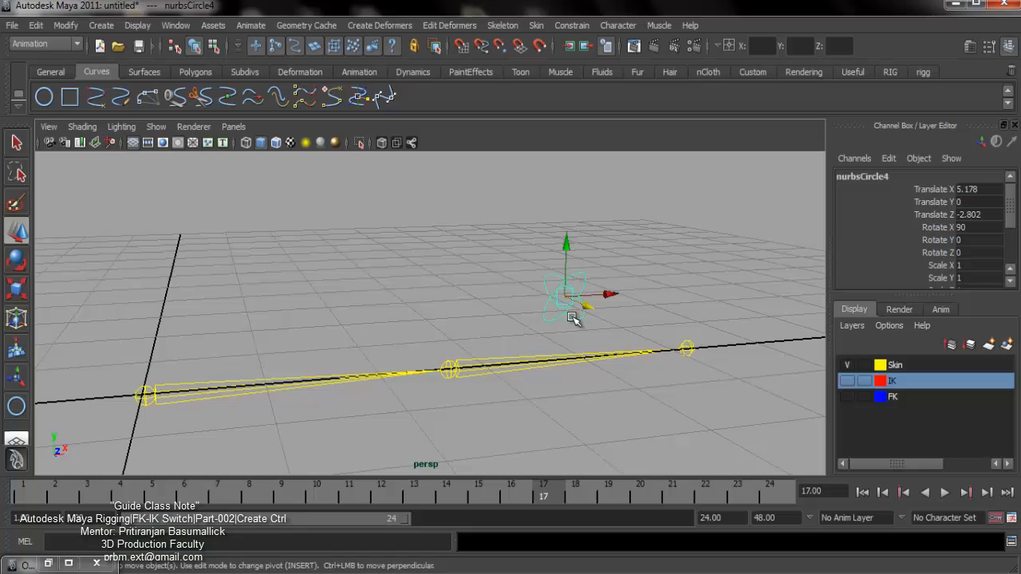
{"action": "left_click", "coordinate": [897, 366]}
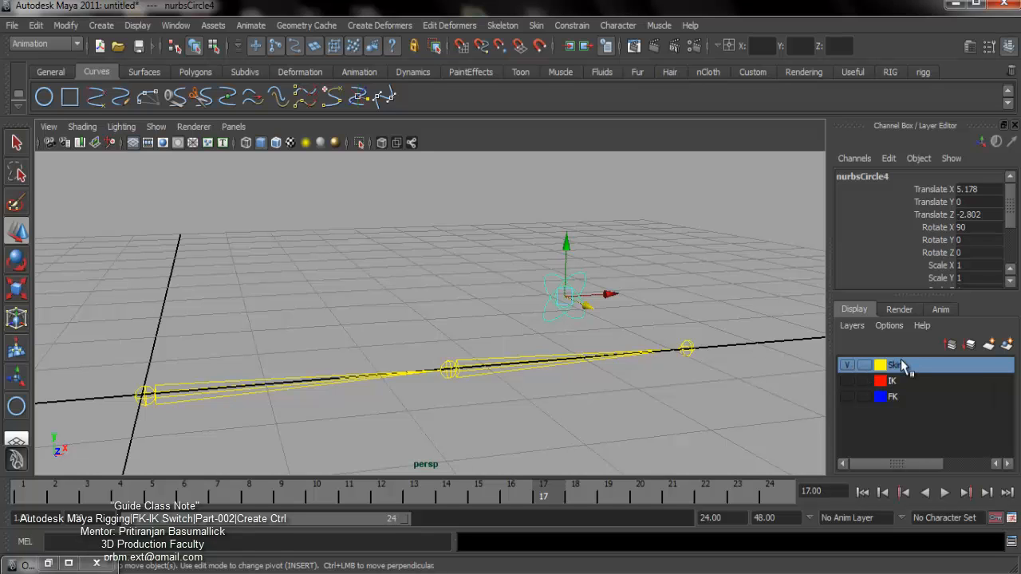
{"action": "right_click", "coordinate": [901, 366]}
{"action": "left_click", "coordinate": [912, 387]}
{"action": "left_click_drag", "start_coordinate": [617, 346], "coordinate": [403, 341], "text": "alt"}
{"action": "left_click", "coordinate": [521, 412]}
{"action": "left_click", "coordinate": [848, 365]}
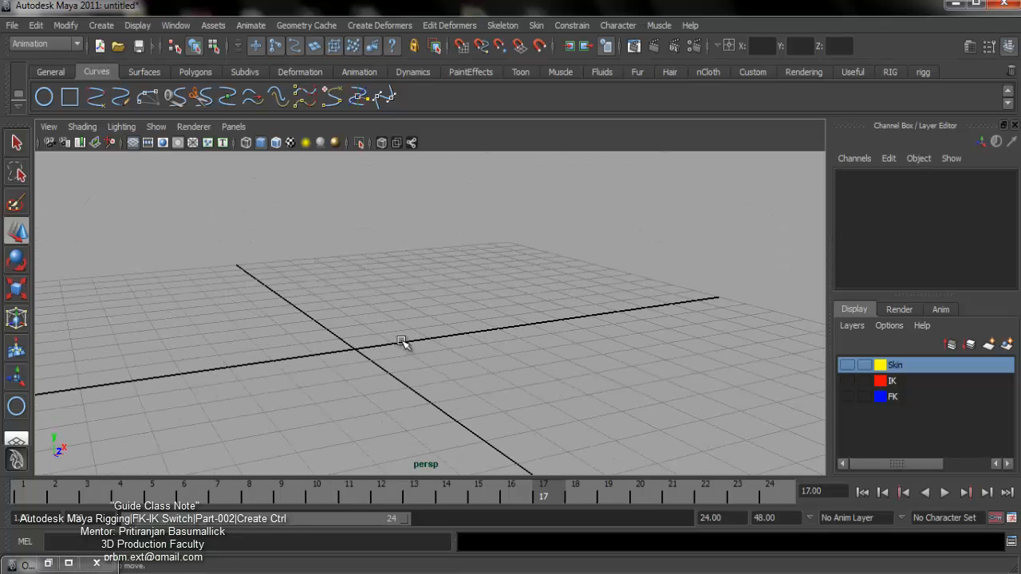
Bring up the Outliner beside the joint chain and make the IK layer visible
{"action": "left_click", "coordinate": [51, 564]}
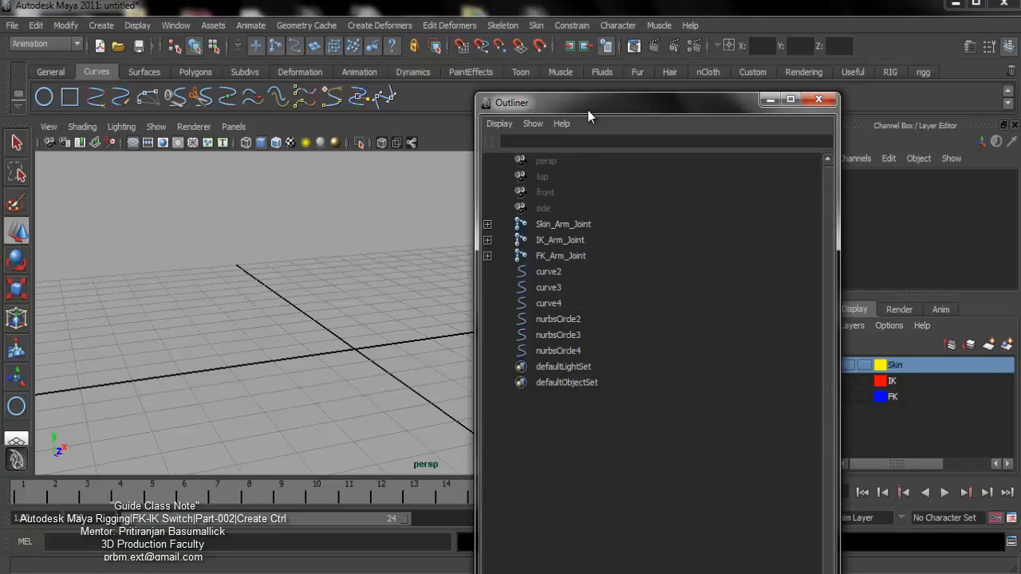
{"action": "left_click_drag", "start_coordinate": [588, 116], "coordinate": [815, 137]}
{"action": "left_click", "coordinate": [847, 381]}
{"action": "right_click_drag", "start_coordinate": [335, 285], "coordinate": [439, 351], "text": "alt"}
{"action": "middle_click_drag", "start_coordinate": [439, 351], "coordinate": [311, 371], "text": "alt"}
Rename the IK layer's box curve as IK_Wrist_Ctrl
{"action": "left_click", "coordinate": [460, 314]}
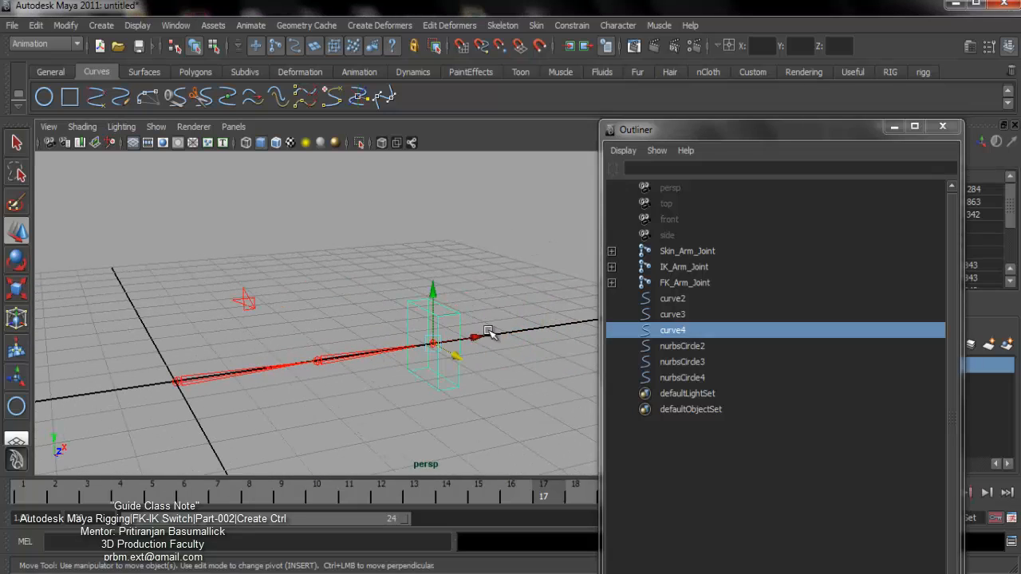
{"action": "left_click_drag", "start_coordinate": [489, 331], "coordinate": [543, 333], "text": "alt"}
{"action": "double_click", "coordinate": [670, 330]}
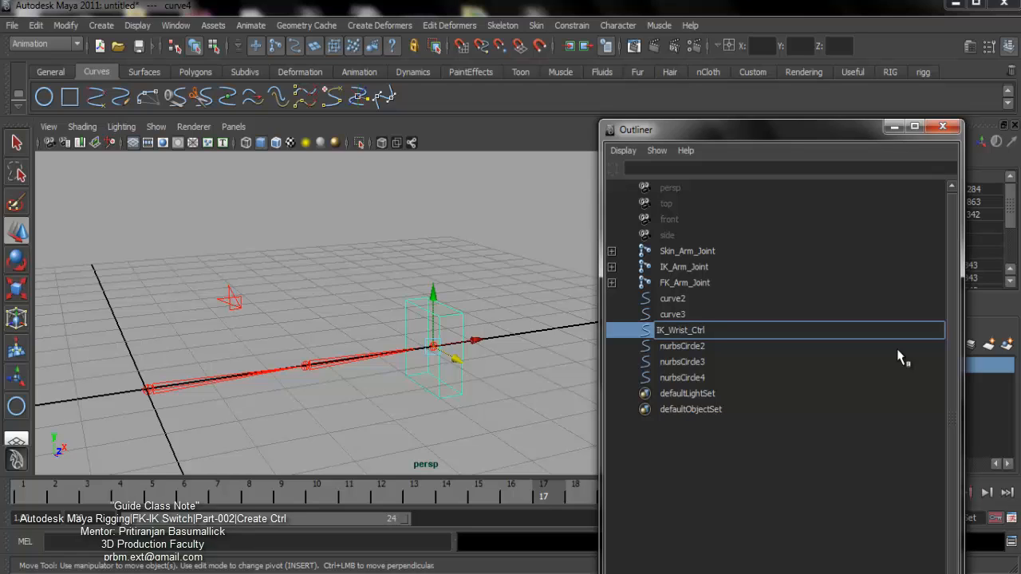
{"action": "key", "text": "Return"}
Rename the pyramid curve as IK_Elbow_Ctrl
{"action": "left_click", "coordinate": [675, 319]}
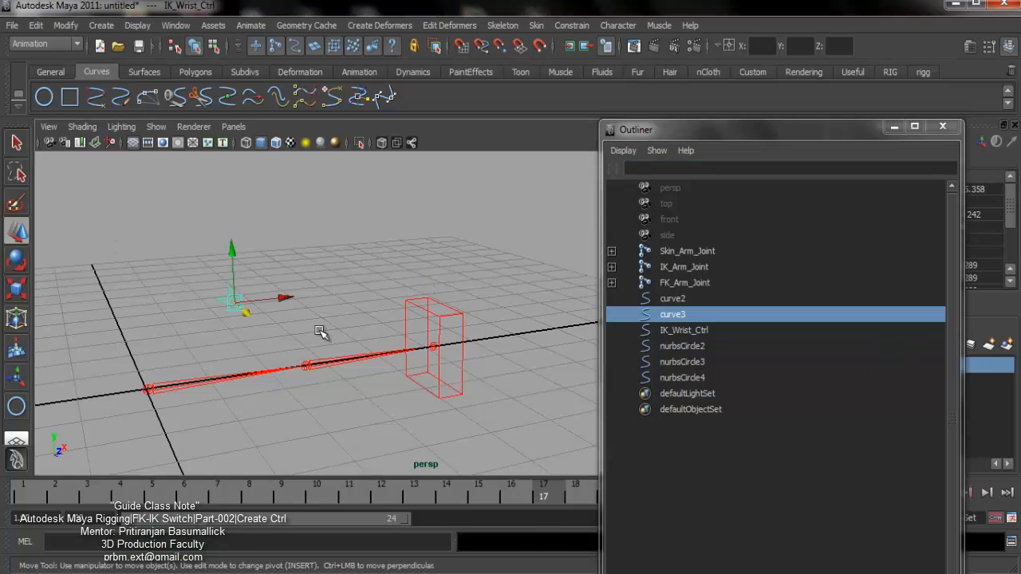
{"action": "double_click", "coordinate": [677, 316]}
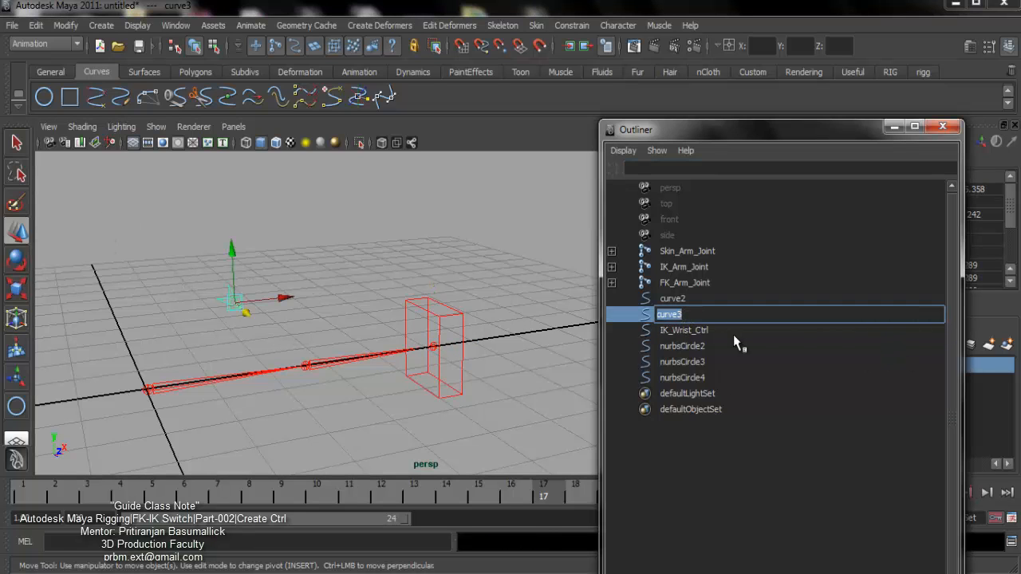
{"action": "type", "text": "IK_Elbow_Ctrl"}
{"action": "left_click", "coordinate": [684, 332]}
{"action": "left_click", "coordinate": [679, 313]}
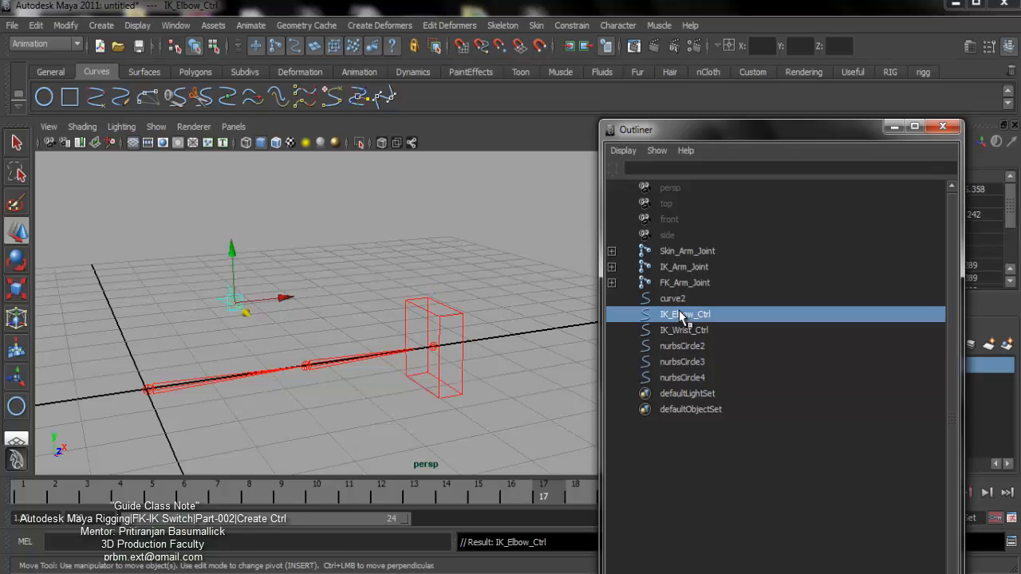
{"action": "left_click", "coordinate": [691, 330]}
{"action": "left_click", "coordinate": [691, 314]}
{"action": "left_click_drag", "start_coordinate": [460, 318], "coordinate": [557, 251], "text": "alt"}
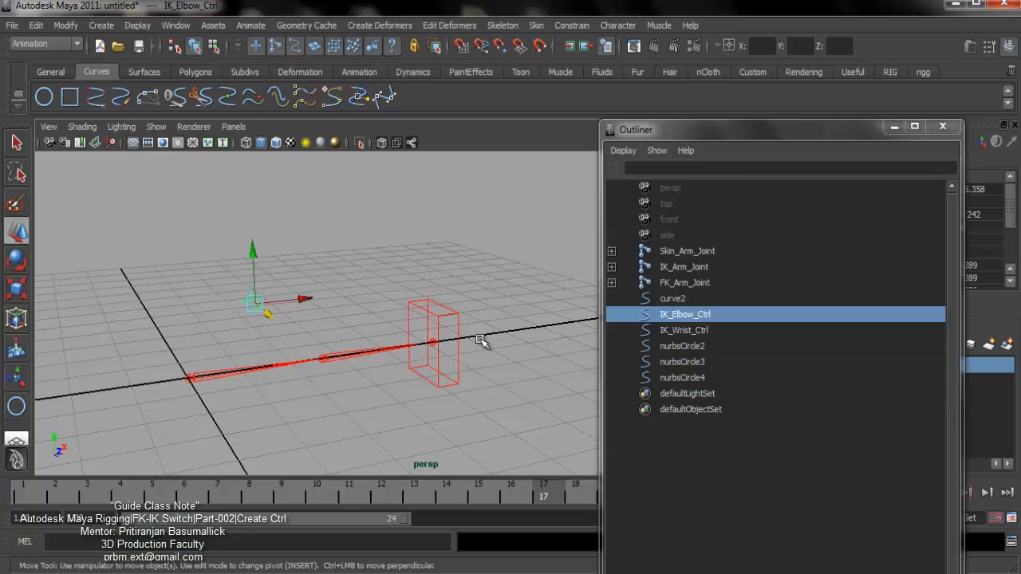
Hide the IK layer and show the FK layer, keeping the Outliner clear of the control curves
{"action": "scroll", "coordinate": [480, 341], "scroll_direction": "up", "scroll_amount": 2}
{"action": "left_click_drag", "start_coordinate": [855, 129], "coordinate": [699, 118]}
{"action": "left_click", "coordinate": [847, 380]}
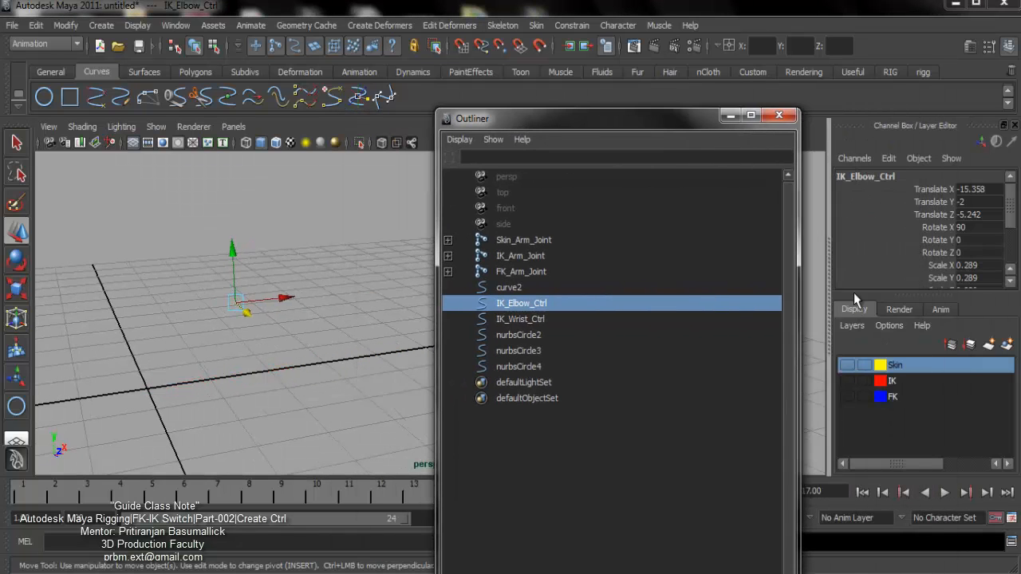
{"action": "left_click", "coordinate": [849, 396]}
{"action": "scroll", "coordinate": [344, 280], "scroll_direction": "down", "scroll_amount": 3}
{"action": "left_click_drag", "start_coordinate": [574, 121], "coordinate": [770, 151]}
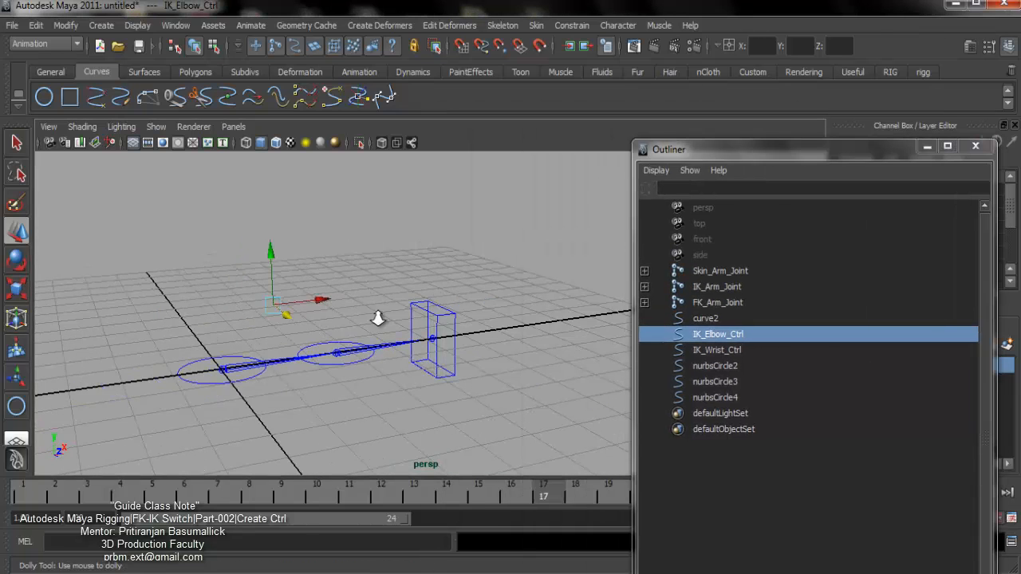
Rename the FK layer's box curve as FK_Wrist_Ctrl
{"action": "scroll", "coordinate": [378, 318], "scroll_direction": "up", "scroll_amount": 3}
{"action": "left_click", "coordinate": [706, 318]}
{"action": "double_click", "coordinate": [707, 319]}
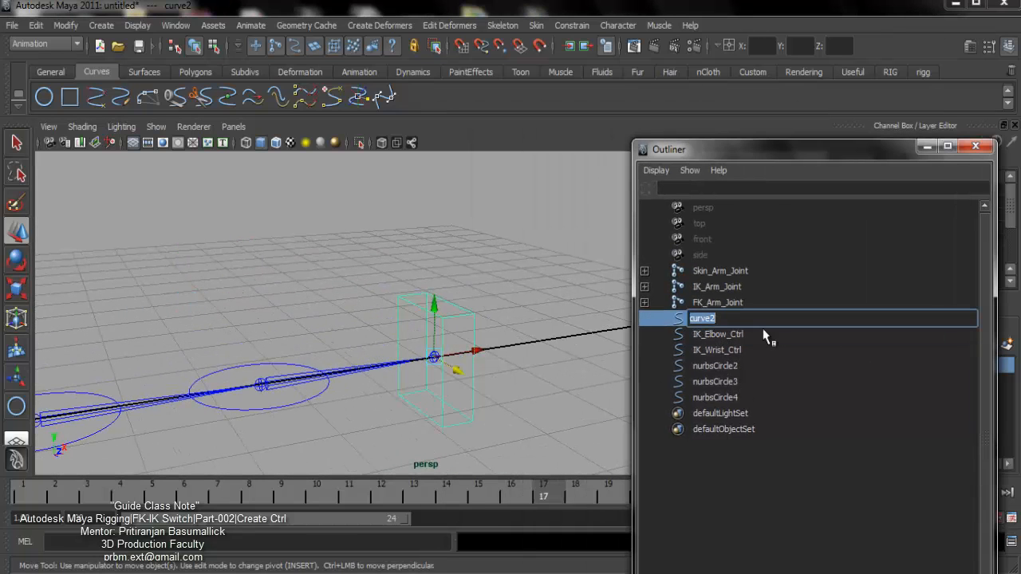
{"action": "type", "text": "FK_Wrist_Ctrl"}
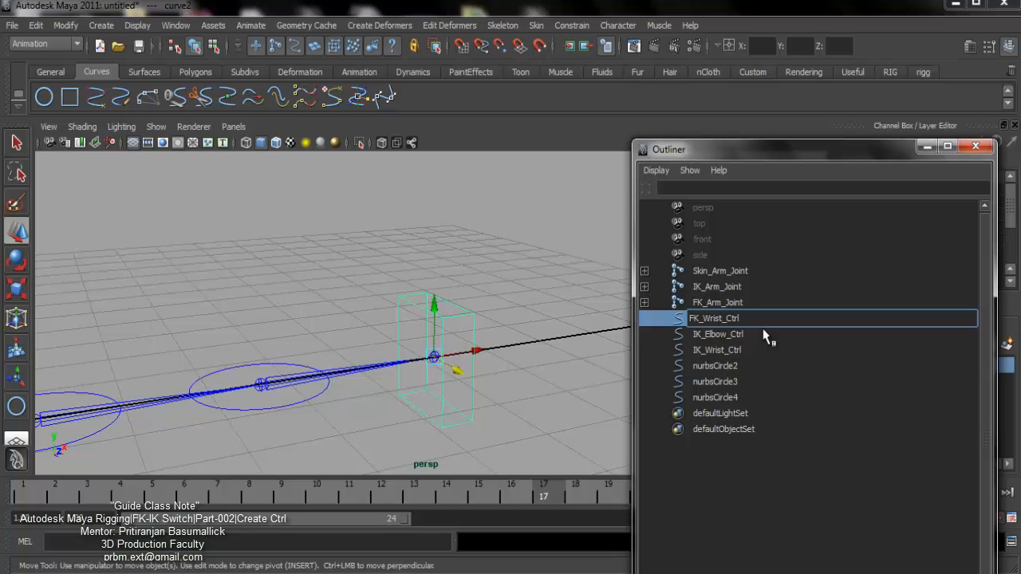
{"action": "key", "text": "Return"}
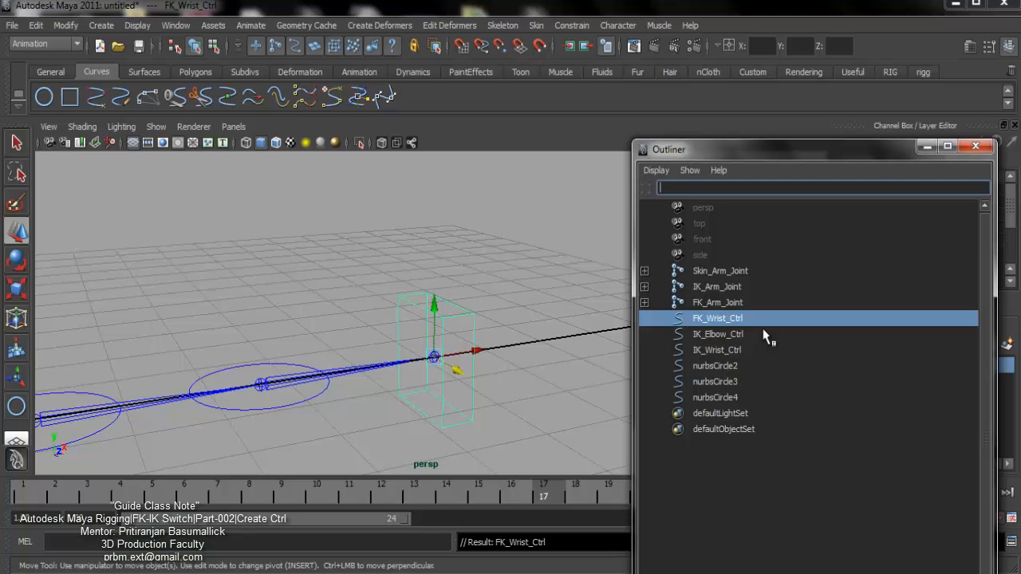
Rename the circle around the middle joint as Fk_Elbow_Ctrl
{"action": "right_click_drag", "start_coordinate": [450, 383], "coordinate": [390, 379], "text": "alt"}
{"action": "middle_click_drag", "start_coordinate": [389, 379], "coordinate": [412, 350], "text": "alt"}
{"action": "left_click", "coordinate": [716, 381]}
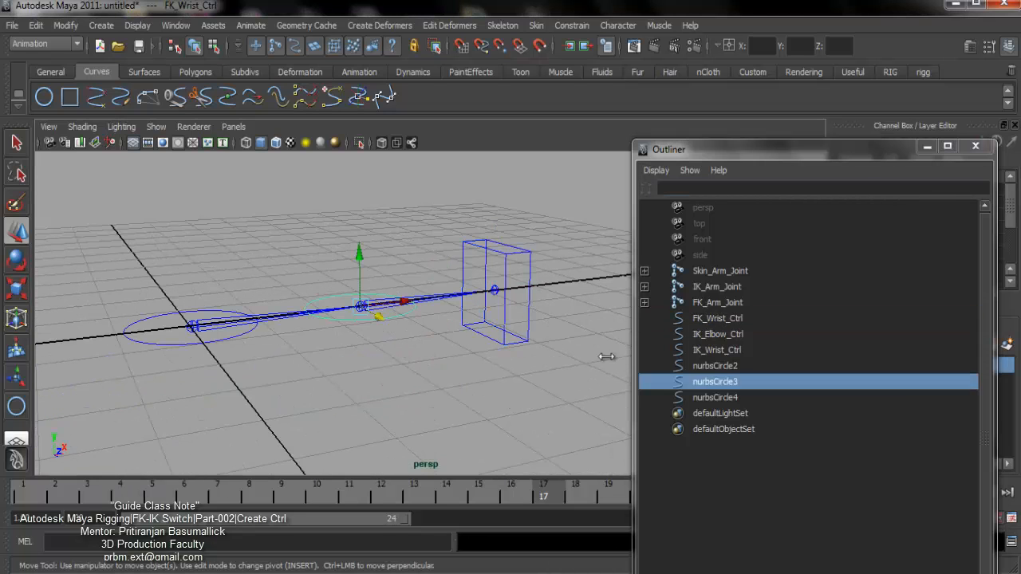
{"action": "double_click", "coordinate": [715, 381]}
{"action": "type", "text": "Fk_Elbow_Ctrl"}
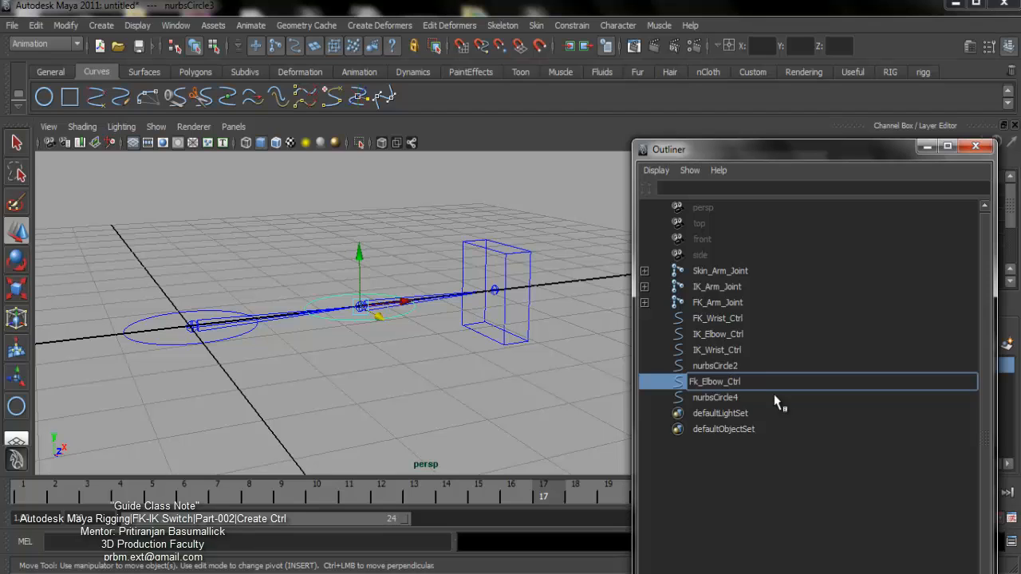
{"action": "key", "text": "Return"}
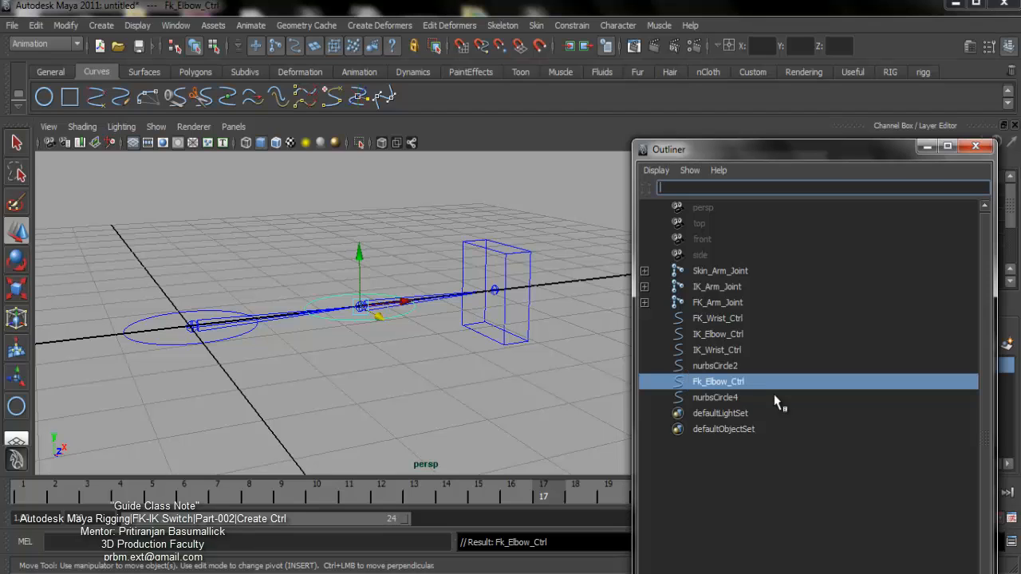
Rename the circle around the first joint as FK_ARM_Ctrl
{"action": "double_click", "coordinate": [759, 398]}
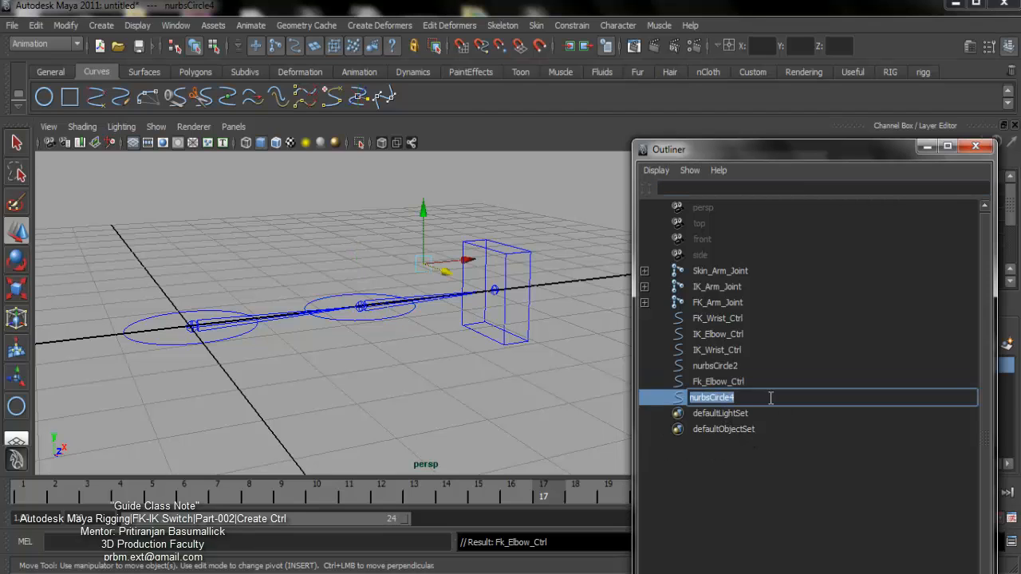
{"action": "left_click", "coordinate": [155, 342]}
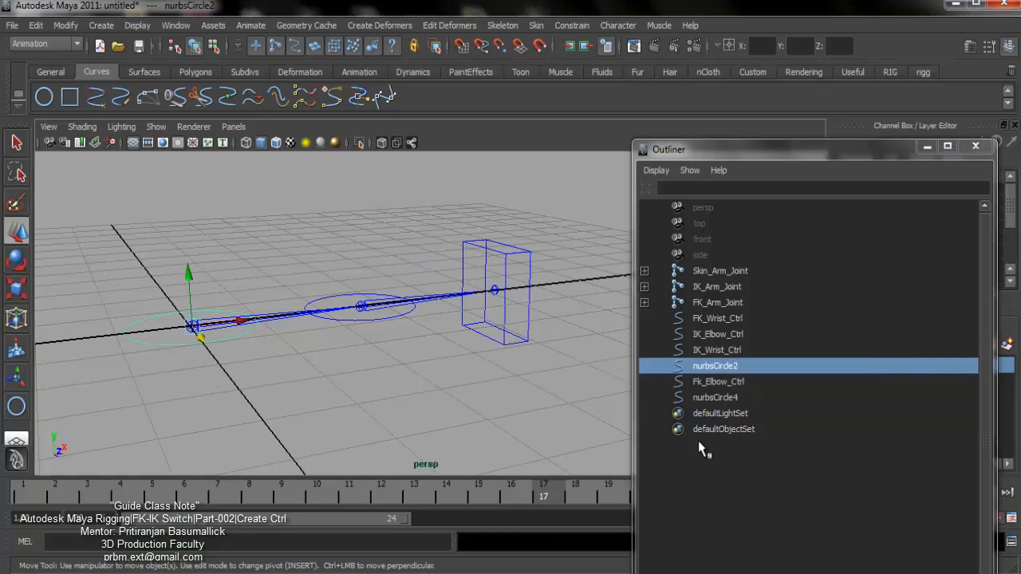
{"action": "double_click", "coordinate": [722, 367]}
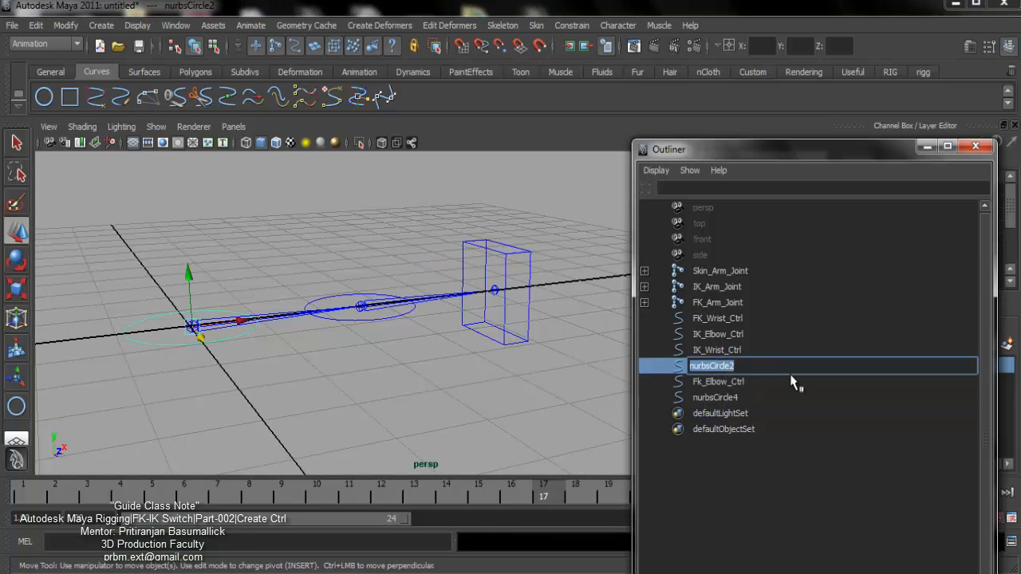
{"action": "type", "text": "FK_ARM_"}
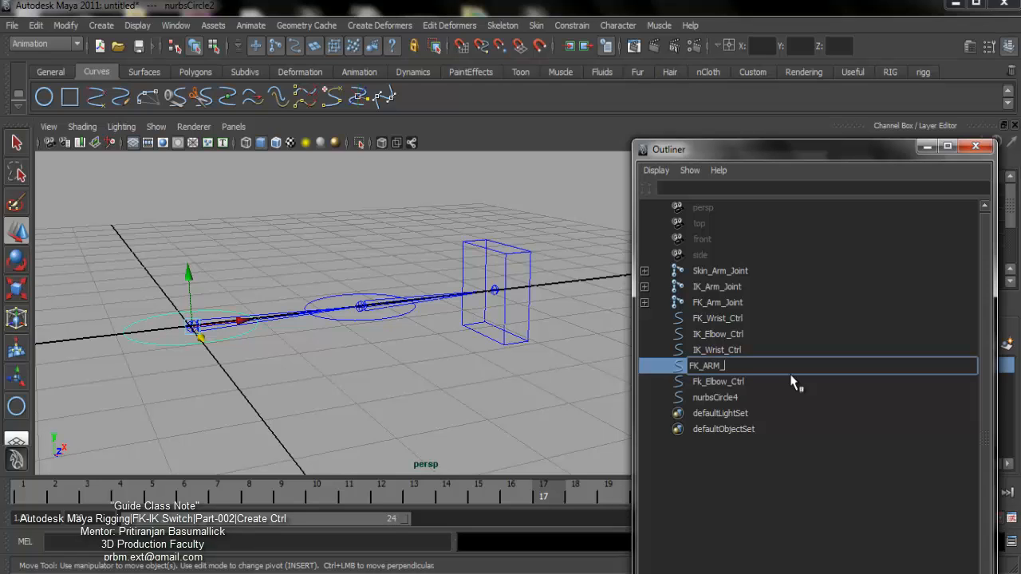
{"action": "type", "text": "Ctrl"}
{"action": "key", "text": "Return"}
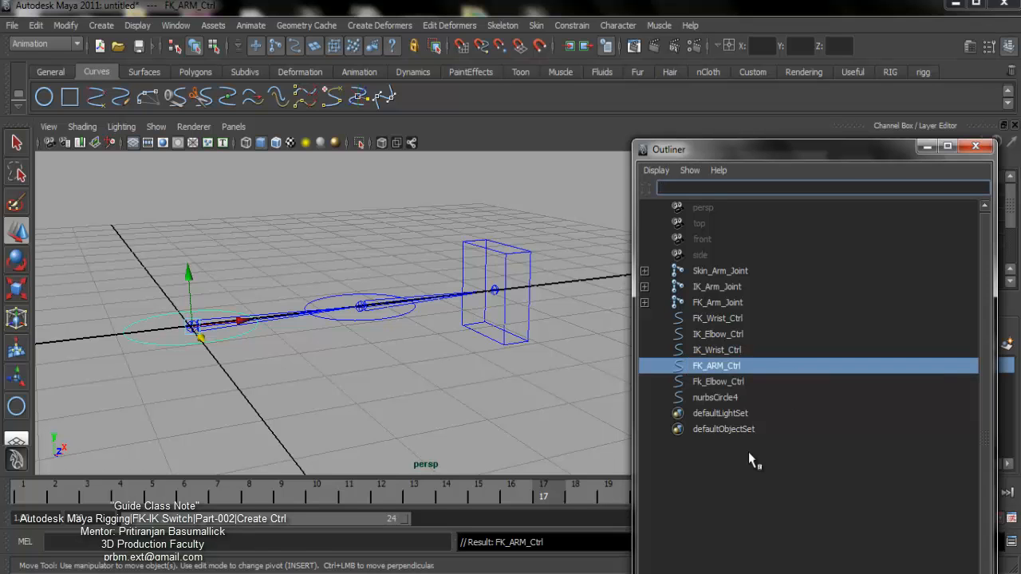
Show the Skin layer and rename its nurbsCircle4 control curve as Arm_Setting
{"action": "left_click_drag", "start_coordinate": [348, 354], "coordinate": [595, 394], "text": "alt"}
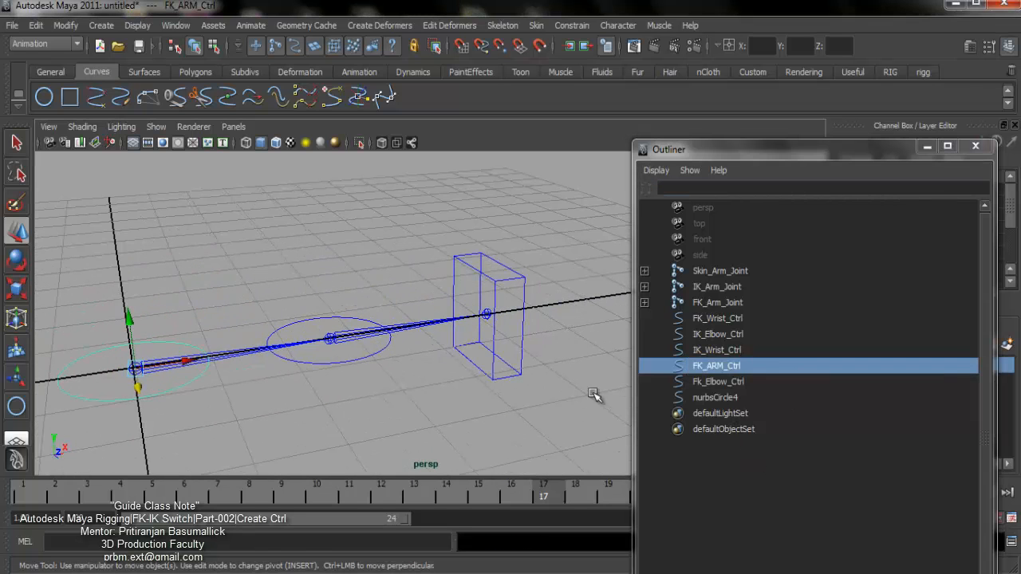
{"action": "left_click", "coordinate": [711, 396]}
{"action": "scroll", "coordinate": [436, 330], "scroll_direction": "down", "scroll_amount": 4}
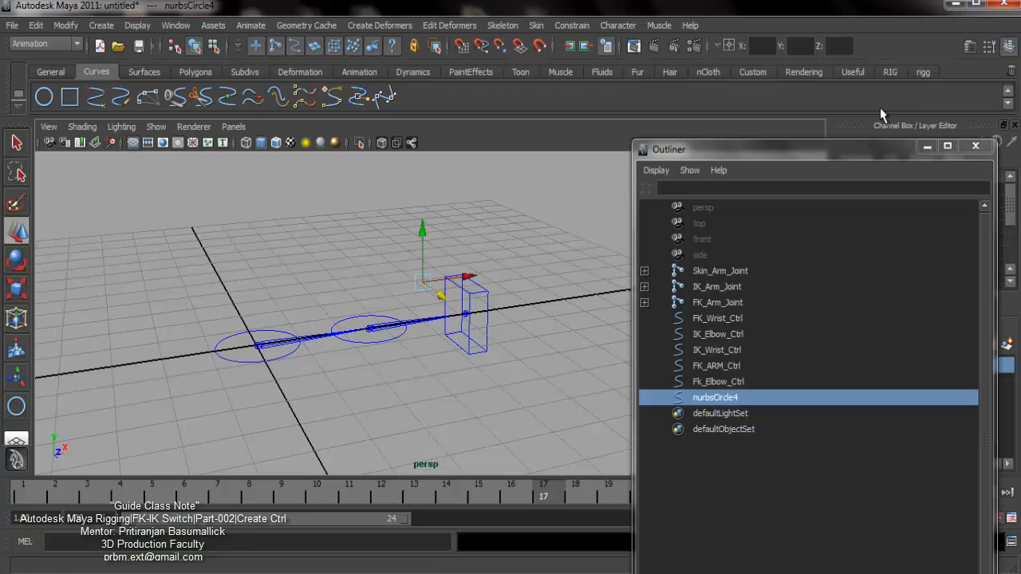
{"action": "left_click", "coordinate": [927, 146]}
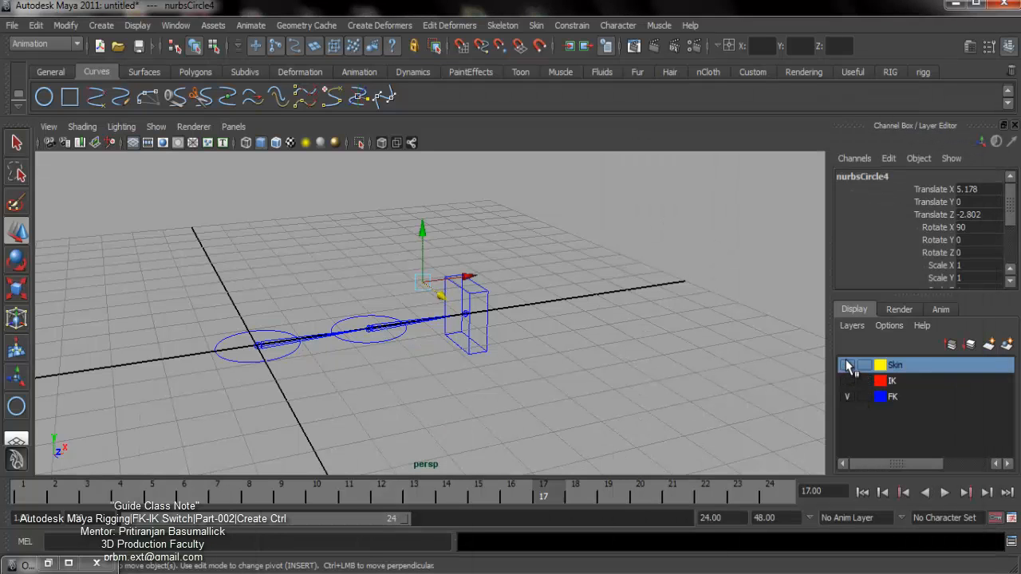
{"action": "left_click", "coordinate": [848, 365]}
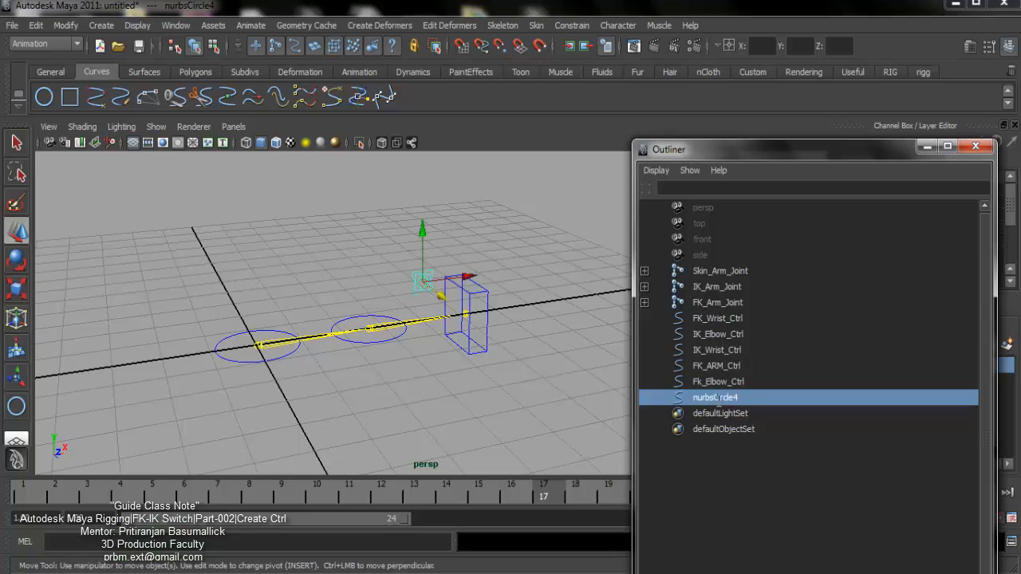
{"action": "double_click", "coordinate": [714, 398]}
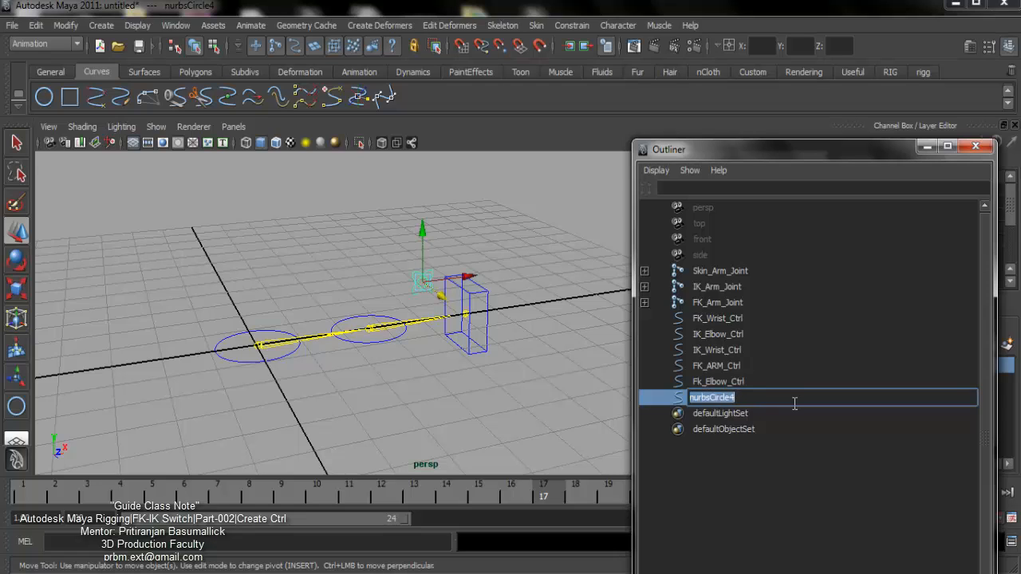
{"action": "type", "text": "Arm_Setting"}
{"action": "left_click", "coordinate": [488, 386]}
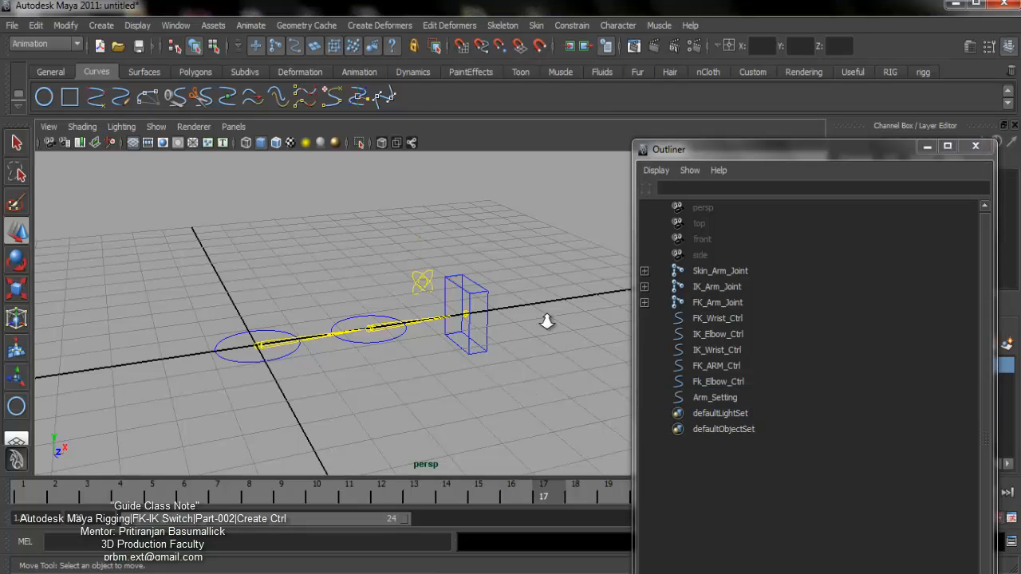
Isolate the FK layer and the Skin layer in turn to examine the joints and control curves on each
{"action": "left_click_drag", "start_coordinate": [547, 323], "coordinate": [574, 316], "text": "alt"}
{"action": "left_click", "coordinate": [927, 147]}
{"action": "scroll", "coordinate": [526, 341], "scroll_direction": "up", "scroll_amount": 4}
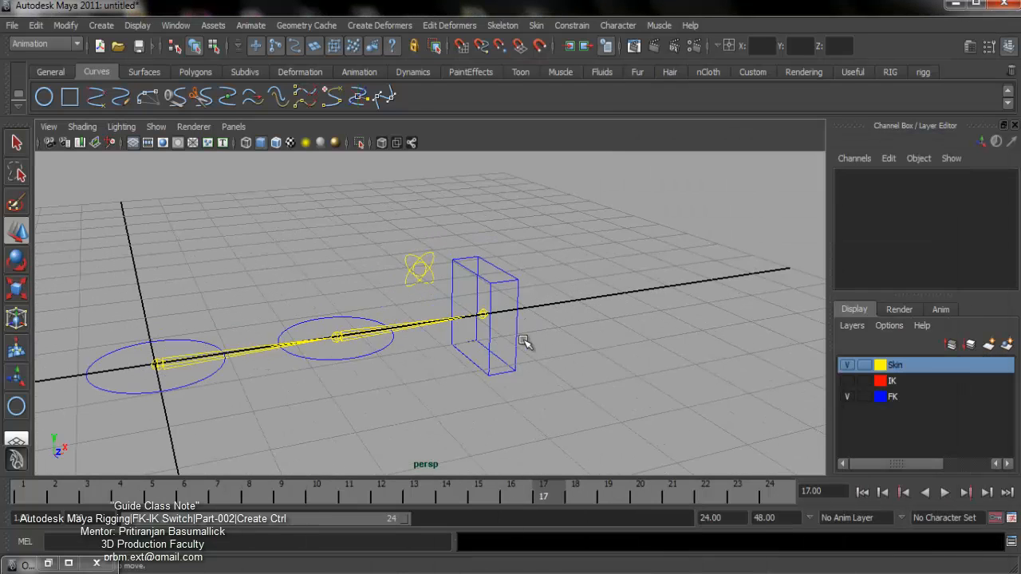
{"action": "left_click_drag", "start_coordinate": [526, 341], "coordinate": [707, 365], "text": "alt"}
{"action": "left_click", "coordinate": [847, 381]}
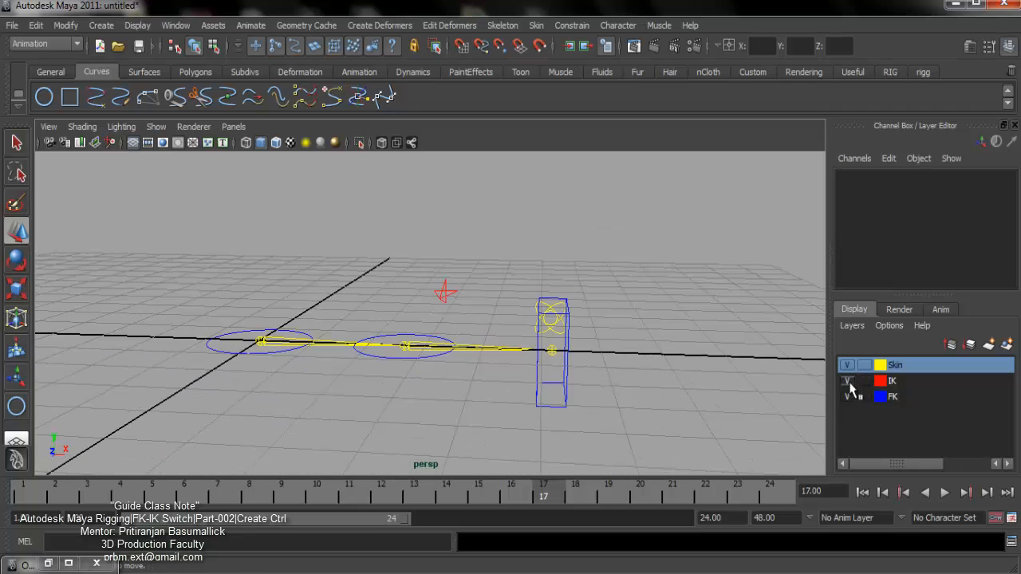
{"action": "left_click_drag", "start_coordinate": [491, 359], "coordinate": [718, 369], "text": "alt"}
{"action": "left_click", "coordinate": [847, 364]}
{"action": "left_click", "coordinate": [847, 381]}
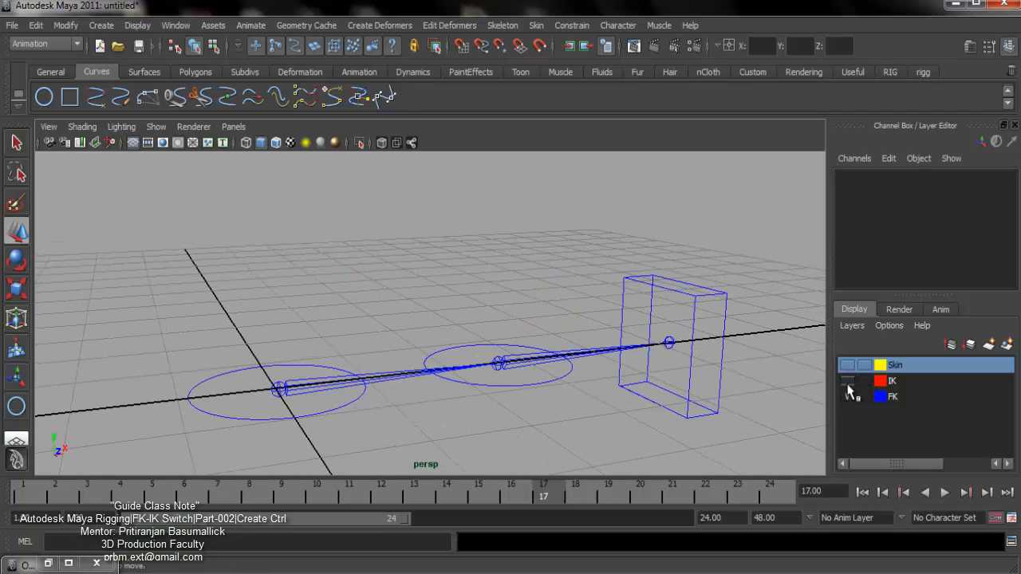
{"action": "left_click", "coordinate": [847, 396]}
{"action": "left_click", "coordinate": [847, 365]}
{"action": "left_click_drag", "start_coordinate": [606, 383], "coordinate": [532, 372], "text": "alt"}
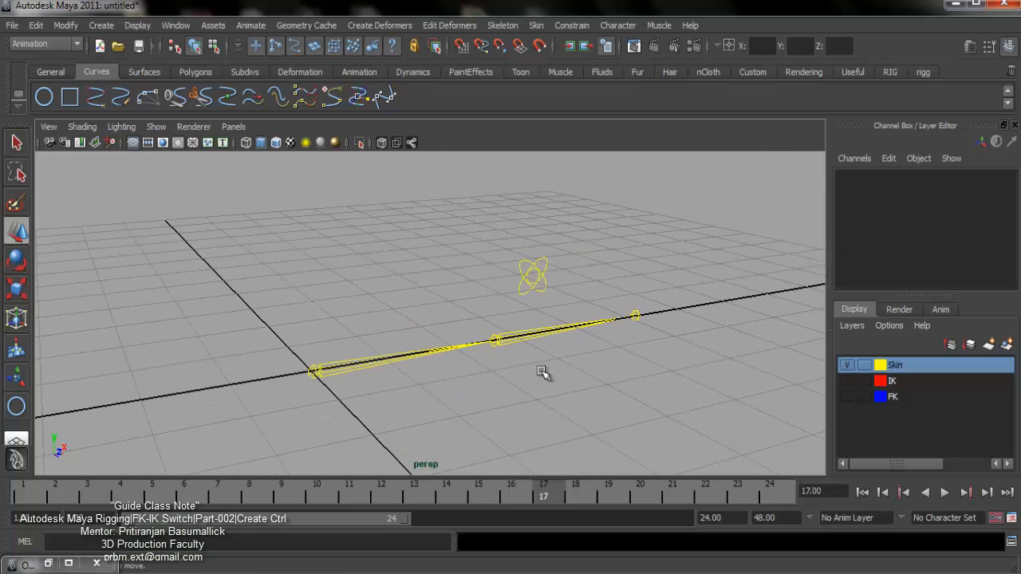
{"action": "left_click_drag", "start_coordinate": [414, 397], "coordinate": [788, 375], "text": "alt"}
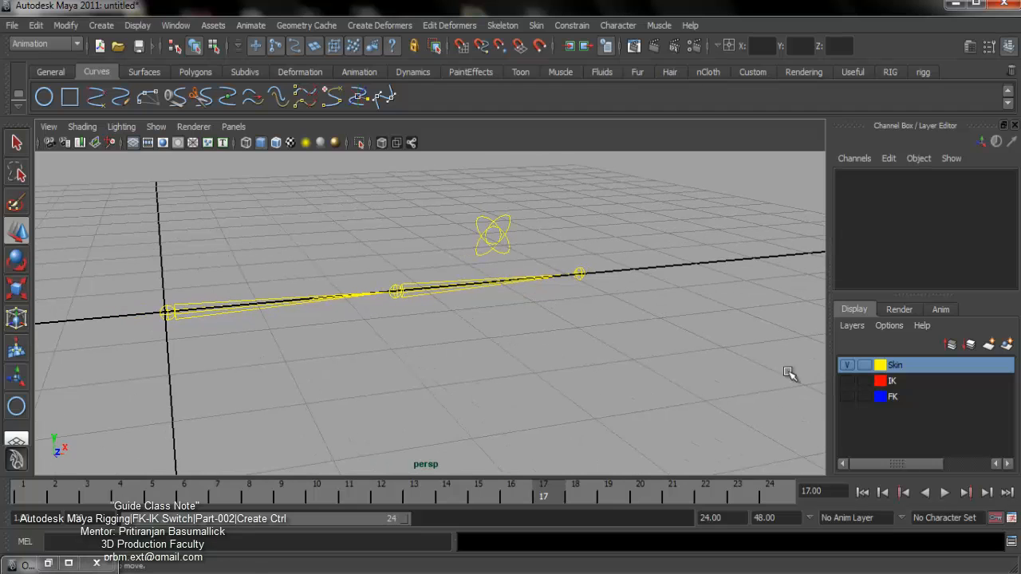
Display the IK layer alone and the FK layer alone to check their wrist, elbow and arm controls
{"action": "left_click", "coordinate": [847, 365]}
{"action": "left_click", "coordinate": [847, 380]}
{"action": "left_click_drag", "start_coordinate": [558, 319], "coordinate": [333, 296], "text": "alt"}
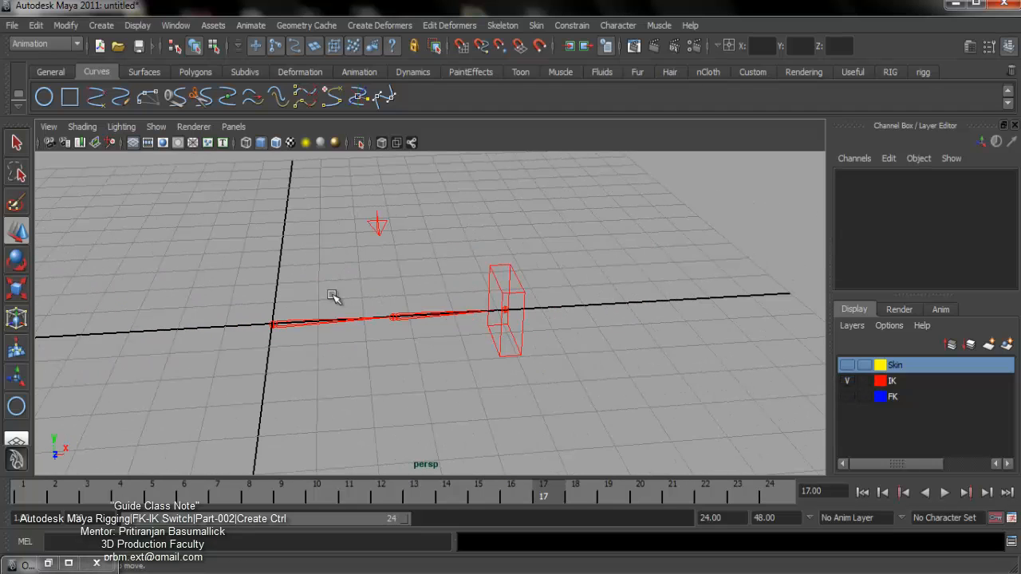
{"action": "left_click_drag", "start_coordinate": [589, 335], "coordinate": [793, 347], "text": "alt"}
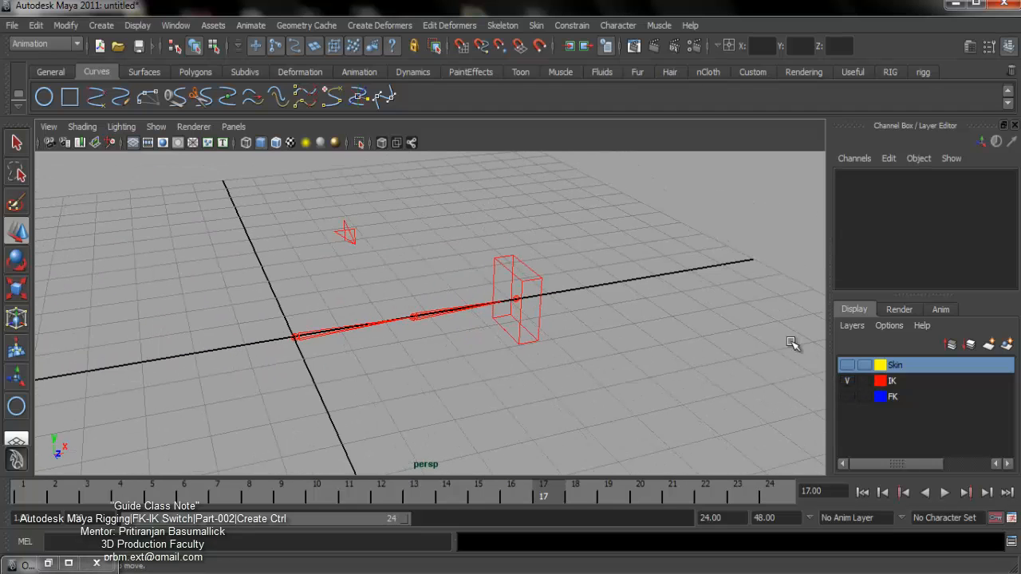
{"action": "left_click", "coordinate": [848, 381]}
{"action": "left_click", "coordinate": [847, 396]}
{"action": "left_click_drag", "start_coordinate": [515, 290], "coordinate": [476, 324], "text": "alt"}
{"action": "right_click_drag", "start_coordinate": [477, 323], "coordinate": [551, 359], "text": "alt"}
{"action": "left_click_drag", "start_coordinate": [552, 360], "coordinate": [494, 272], "text": "alt"}
{"action": "right_click_drag", "start_coordinate": [570, 327], "coordinate": [617, 381], "text": "alt"}
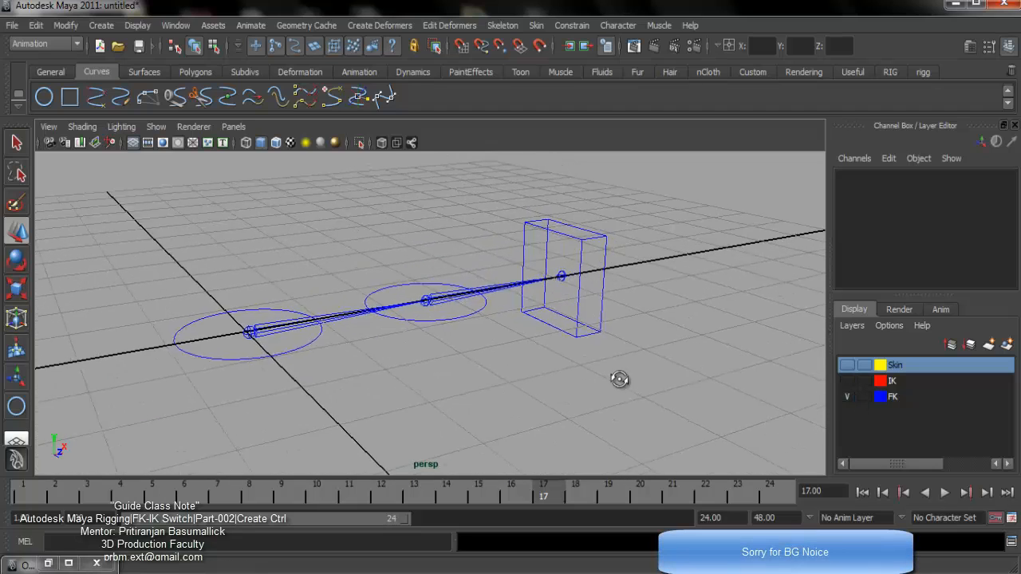
{"action": "left_click_drag", "start_coordinate": [618, 381], "coordinate": [480, 362], "text": "alt"}
{"action": "right_click_drag", "start_coordinate": [560, 343], "coordinate": [534, 332], "text": "alt"}
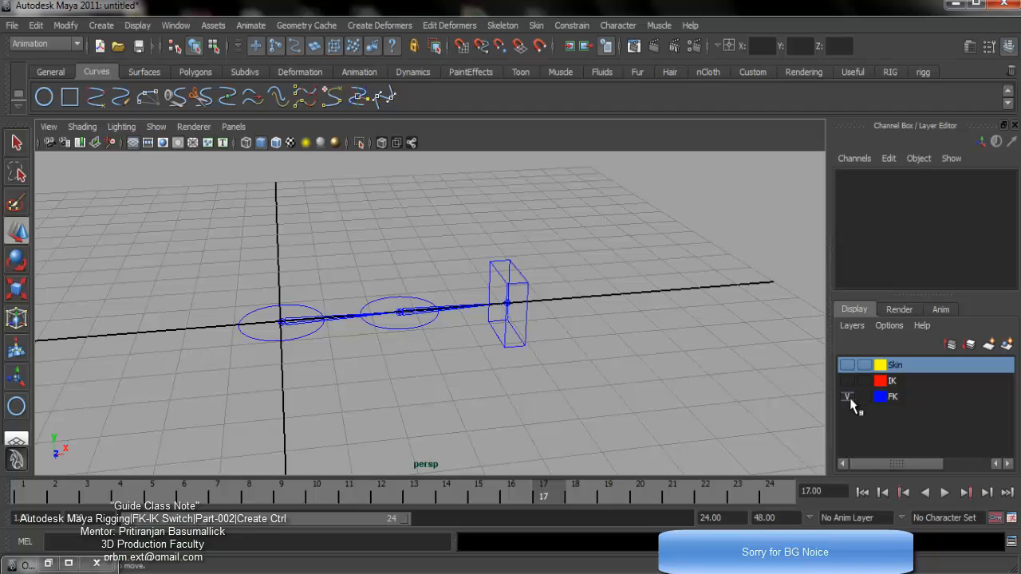
Make the Skin, IK and FK layers all visible together
{"action": "left_click", "coordinate": [848, 396]}
{"action": "left_click", "coordinate": [847, 381]}
{"action": "left_click", "coordinate": [847, 380]}
{"action": "left_click", "coordinate": [848, 396]}
{"action": "left_click", "coordinate": [848, 380]}
{"action": "left_click", "coordinate": [847, 364]}
{"action": "right_click_drag", "start_coordinate": [447, 351], "coordinate": [405, 343], "text": "alt"}
{"action": "left_click_drag", "start_coordinate": [405, 342], "coordinate": [467, 319], "text": "alt"}
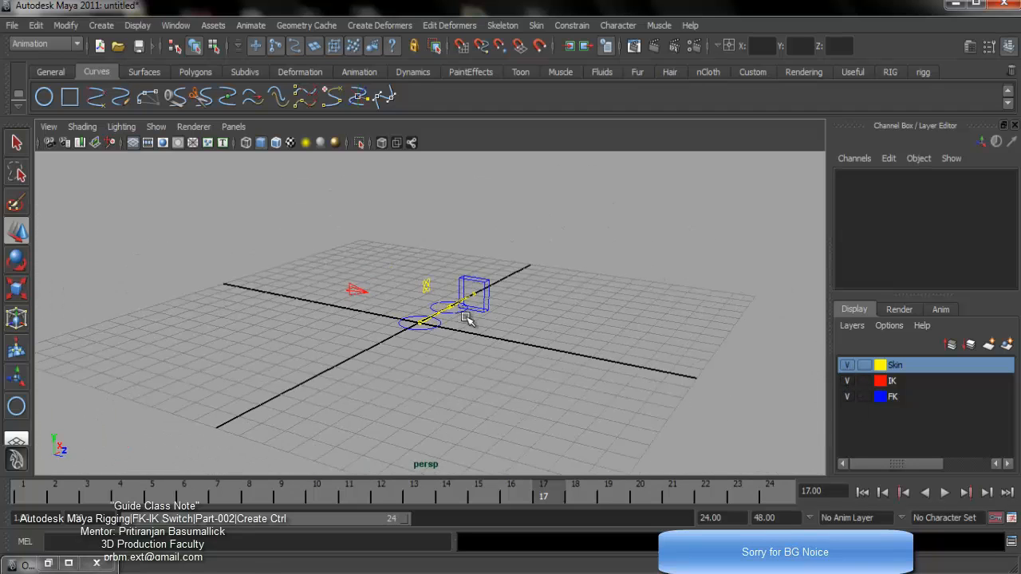
{"action": "right_click_drag", "start_coordinate": [467, 319], "coordinate": [572, 364], "text": "alt"}
{"action": "left_click_drag", "start_coordinate": [571, 364], "coordinate": [486, 347], "text": "alt"}
{"action": "right_click_drag", "start_coordinate": [319, 253], "coordinate": [512, 316], "text": "alt"}
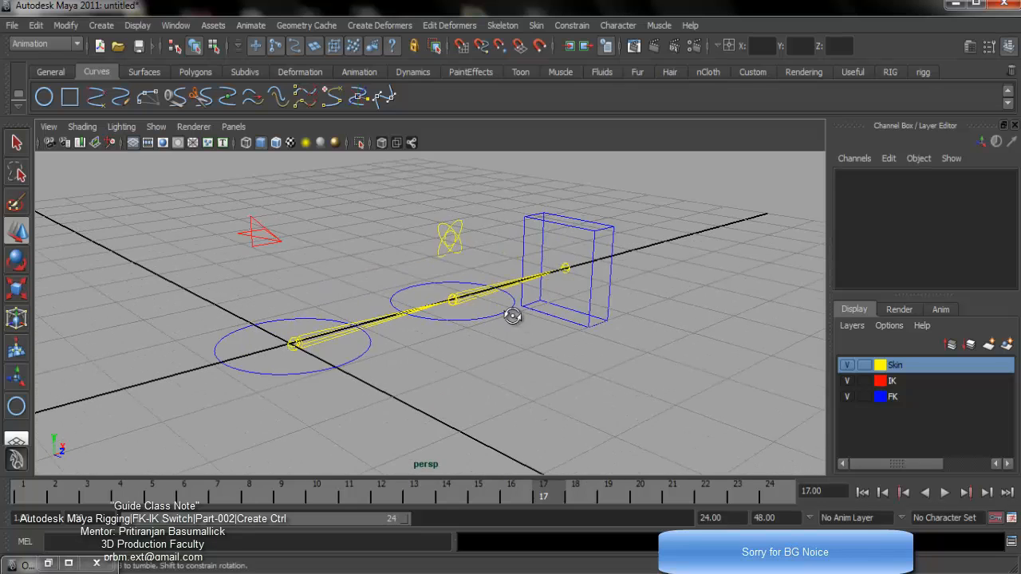
{"action": "left_click_drag", "start_coordinate": [512, 316], "coordinate": [351, 223], "text": "alt"}
Select all the FK and IK controls plus Arm_Setting, freeze their transformations and delete their history
{"action": "left_click", "coordinate": [361, 225]}
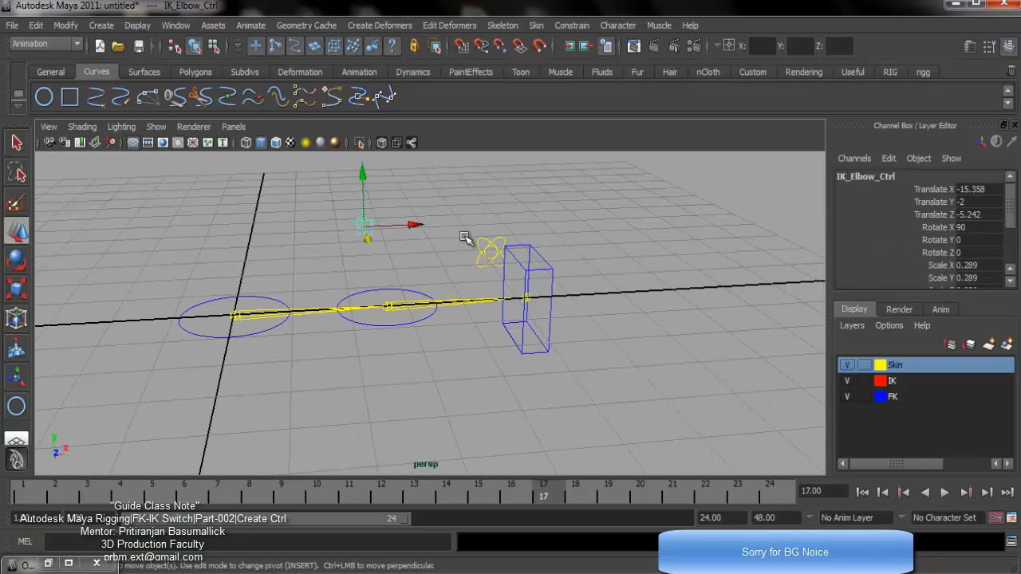
{"action": "left_click", "coordinate": [489, 254]}
{"action": "left_click", "coordinate": [530, 273]}
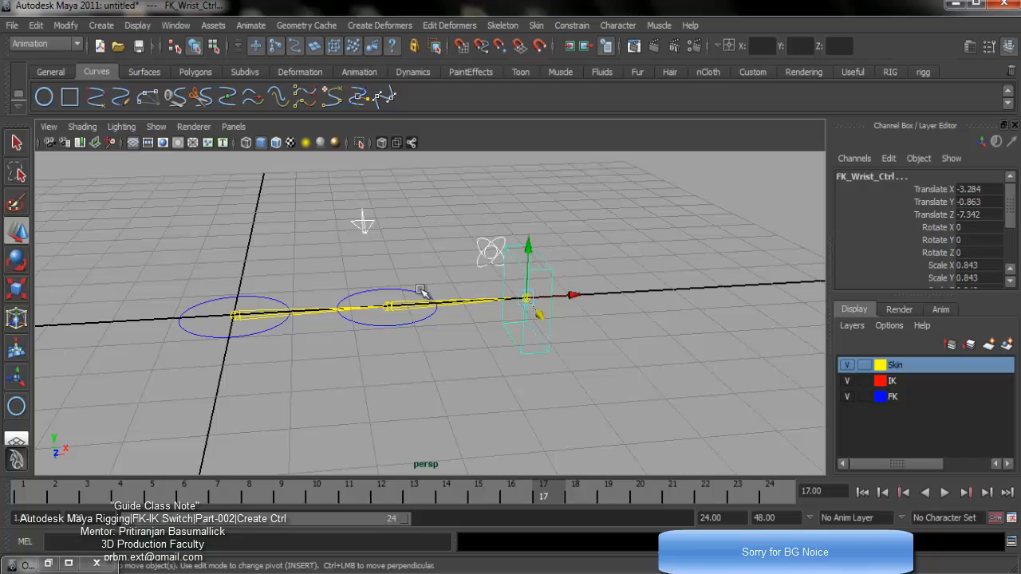
{"action": "left_click", "coordinate": [576, 211]}
{"action": "left_click_drag", "start_coordinate": [348, 205], "coordinate": [406, 248]}
{"action": "left_click", "coordinate": [501, 252]}
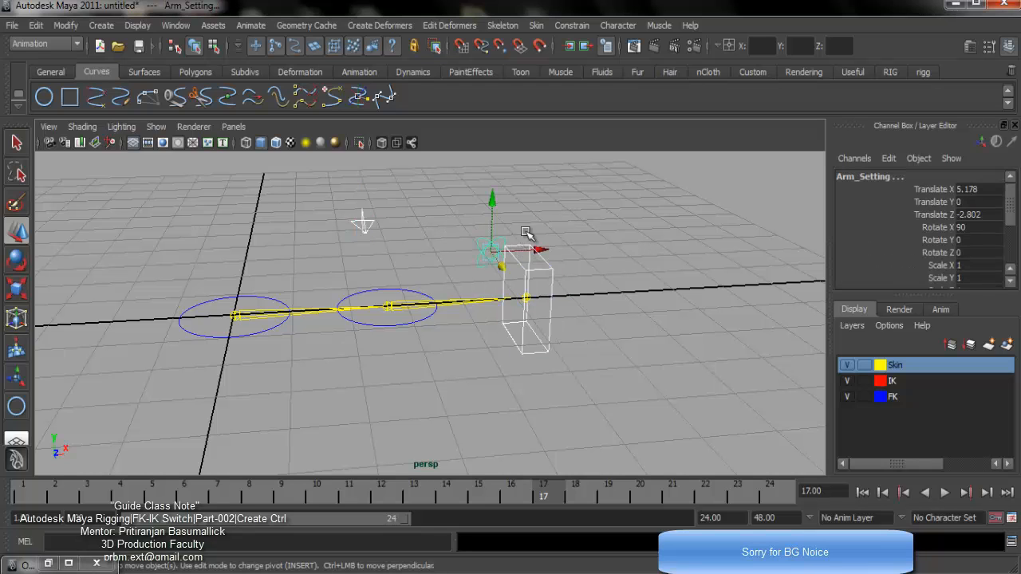
{"action": "left_click_drag", "start_coordinate": [580, 262], "coordinate": [538, 284]}
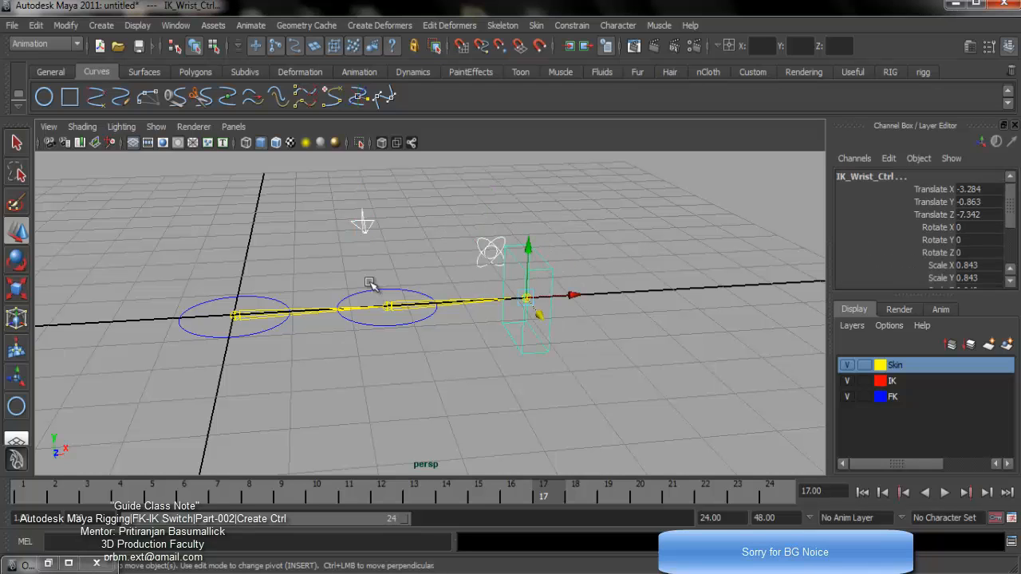
{"action": "left_click", "coordinate": [376, 288], "text": "shift"}
{"action": "left_click", "coordinate": [265, 300], "text": "shift"}
{"action": "scroll", "coordinate": [411, 300], "scroll_direction": "down", "scroll_amount": 1}
{"action": "scroll", "coordinate": [411, 300], "scroll_direction": "down", "scroll_amount": 2}
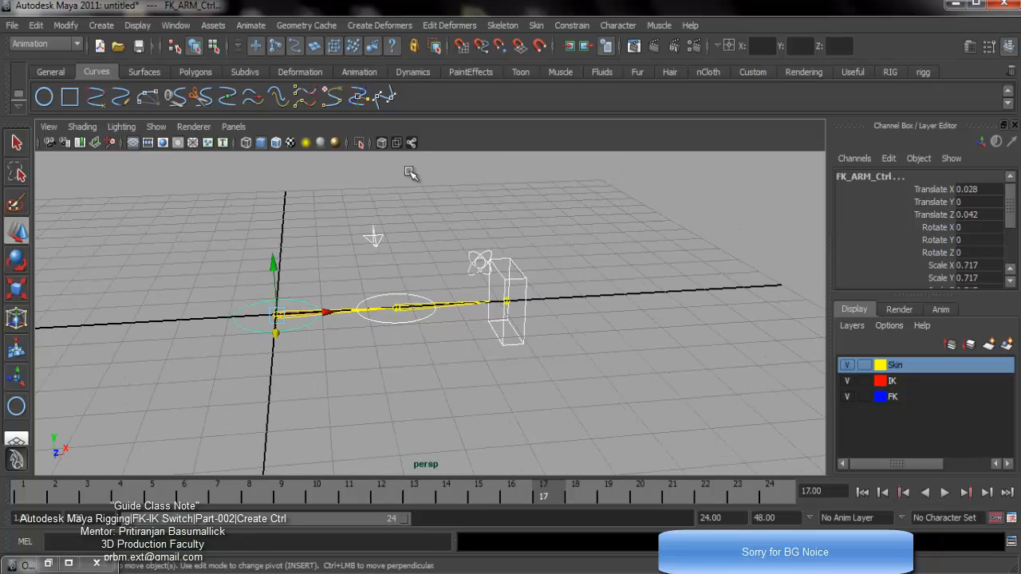
{"action": "left_click", "coordinate": [936, 74]}
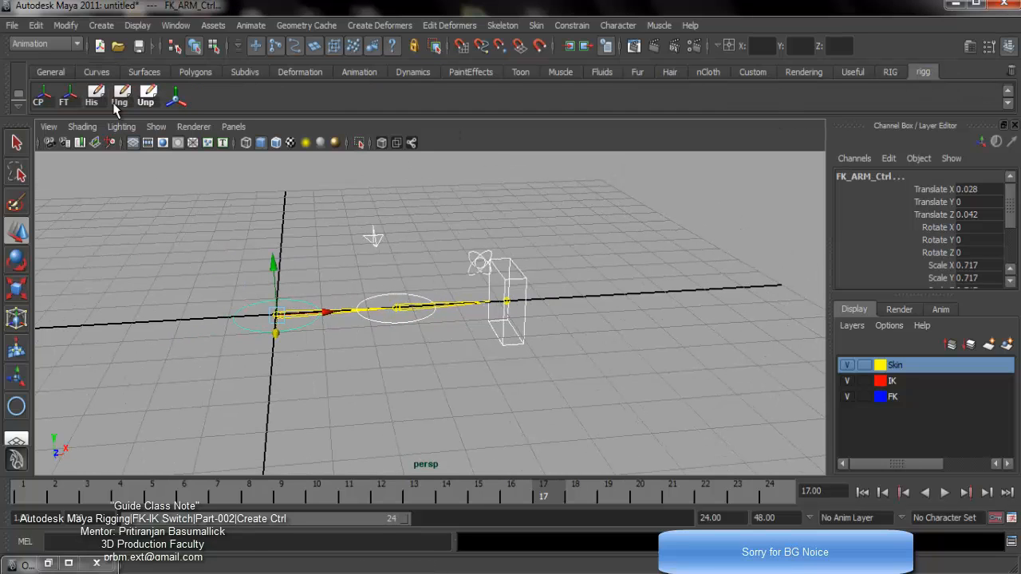
{"action": "left_click", "coordinate": [69, 99]}
{"action": "left_click", "coordinate": [93, 102]}
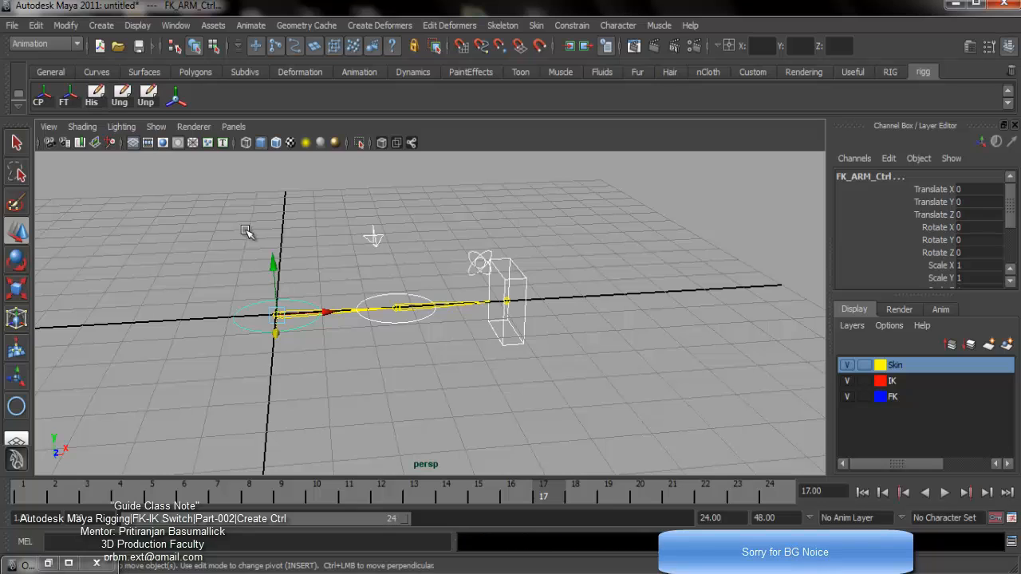
{"action": "left_click", "coordinate": [252, 248]}
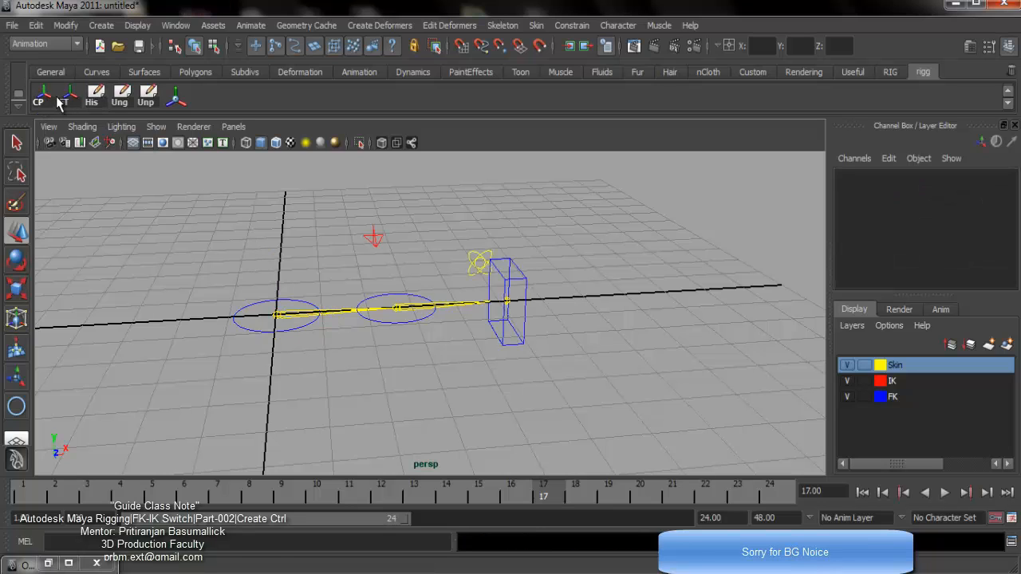
{"action": "left_click", "coordinate": [65, 24]}
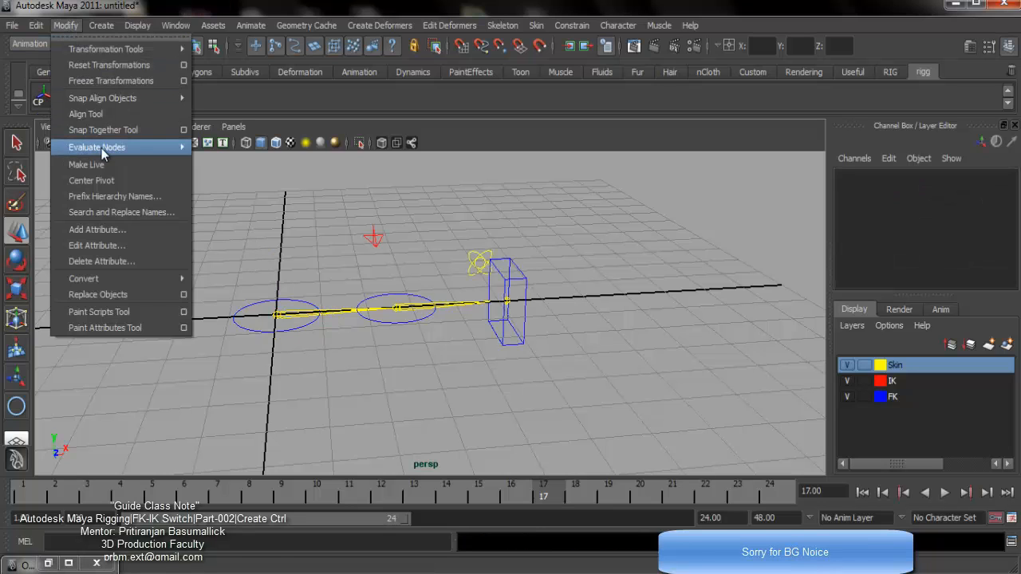
{"action": "mouse_move", "coordinate": [36, 24]}
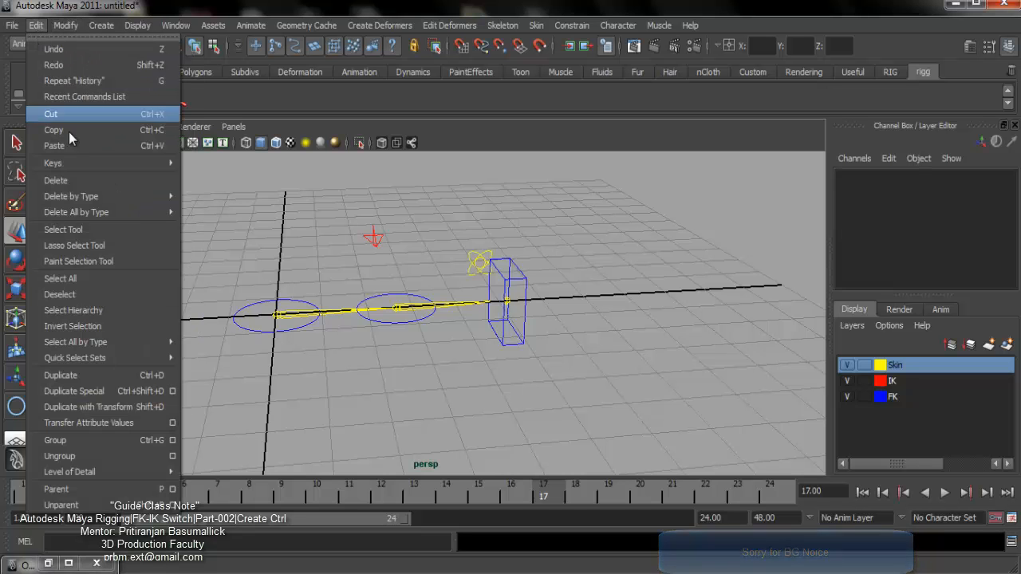
{"action": "mouse_move", "coordinate": [104, 197]}
{"action": "left_click", "coordinate": [624, 230]}
{"action": "left_click_drag", "start_coordinate": [353, 224], "coordinate": [417, 296], "text": "alt"}
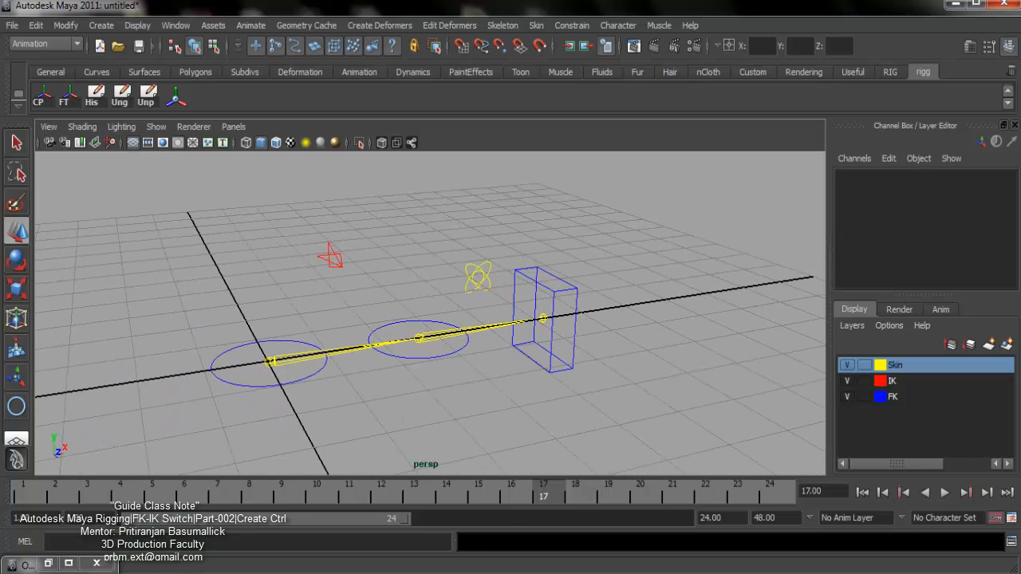